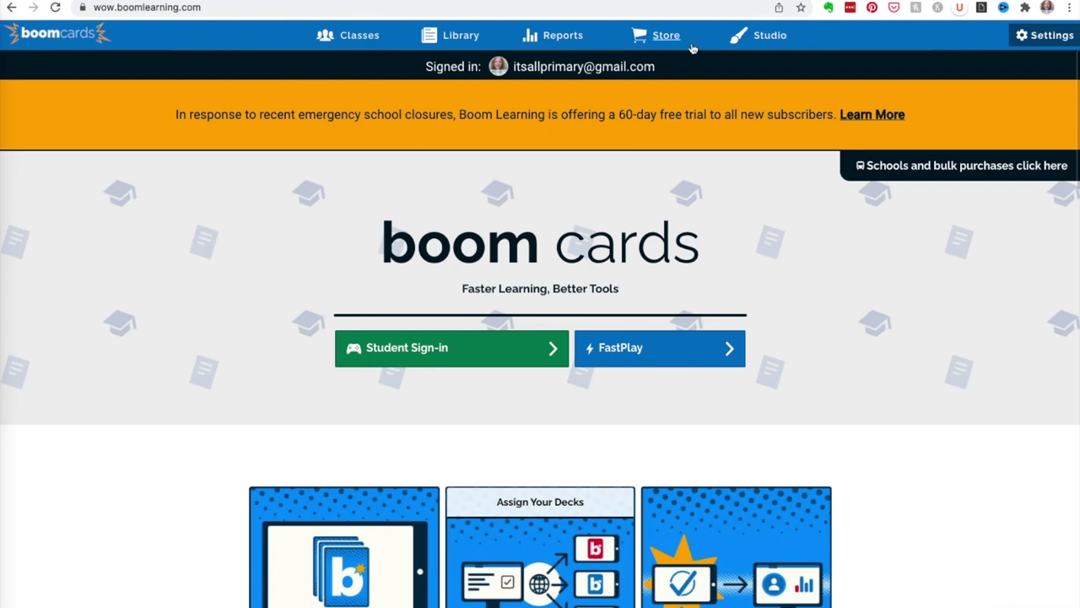
# Create a new deck from the deck manager in the Studio.
pyautogui.click(779, 35)
pyautogui.scroll(-2, 599, 302)
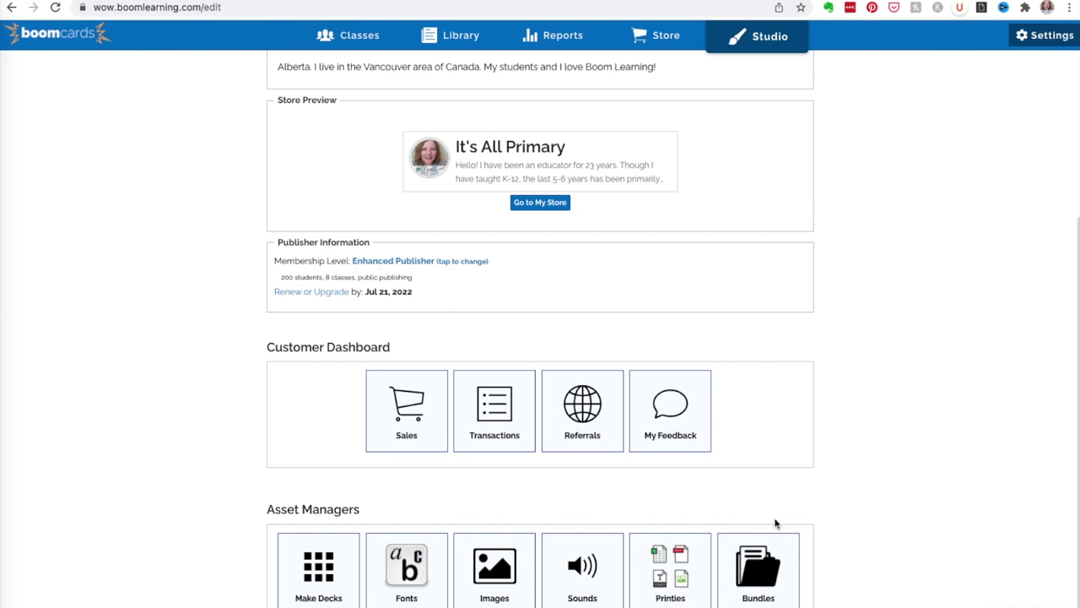
pyautogui.click(318, 575)
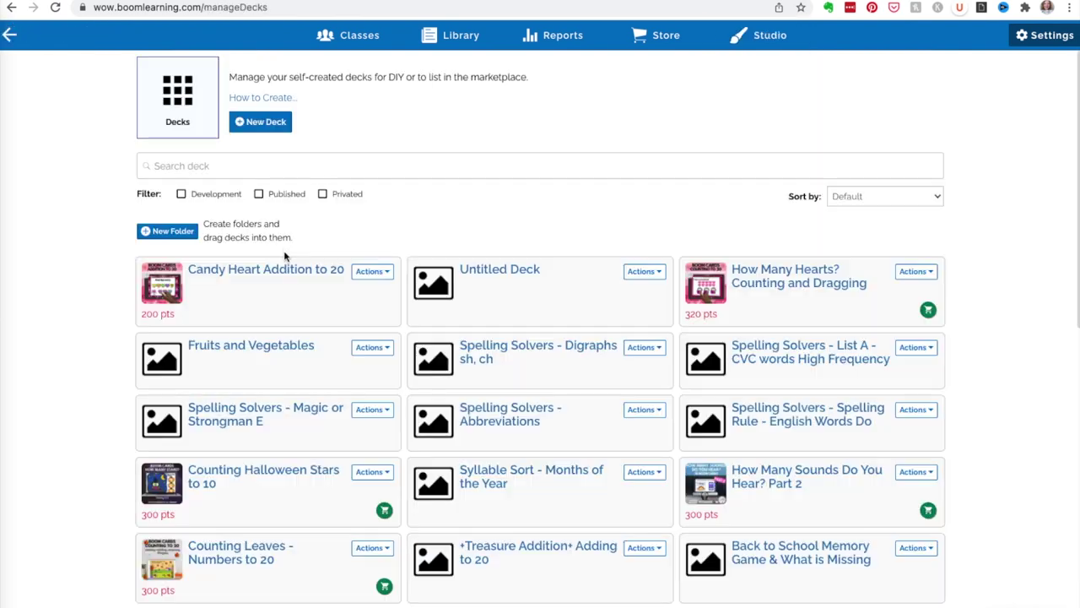
pyautogui.click(263, 122)
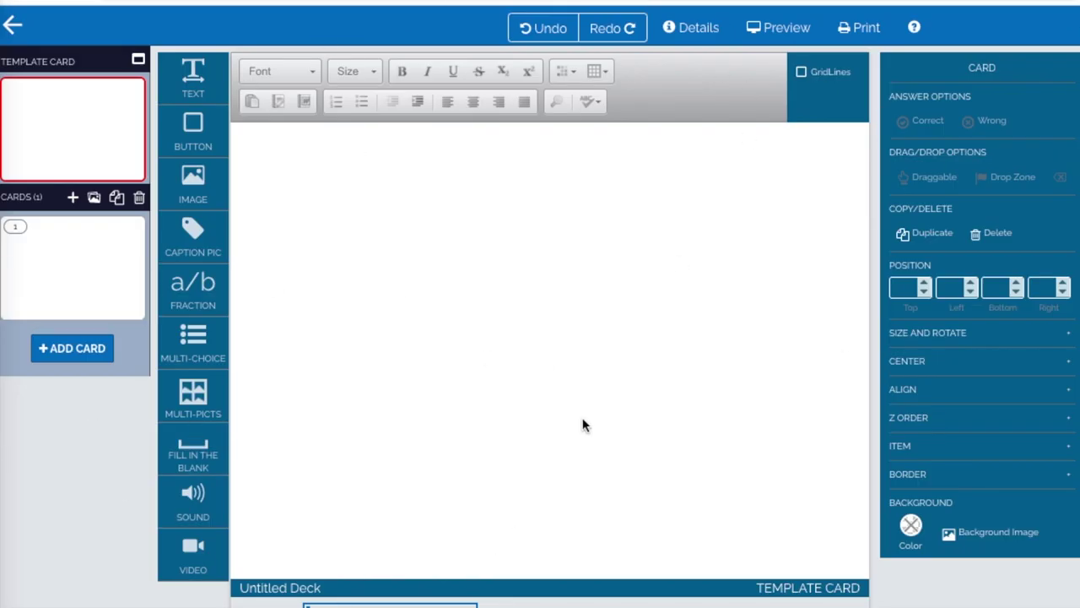
# Start creating cards from background images and upload Slide1.jpeg through Slide16.jpeg from the CandyHeartsAdditionto20 folder.
pyautogui.click(94, 199)
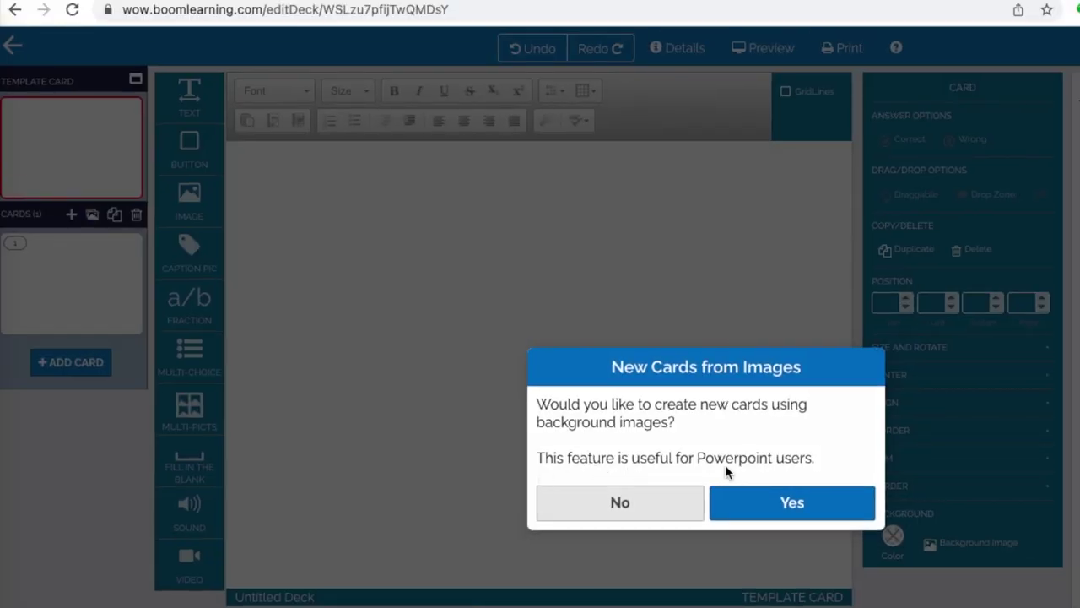
pyautogui.click(791, 504)
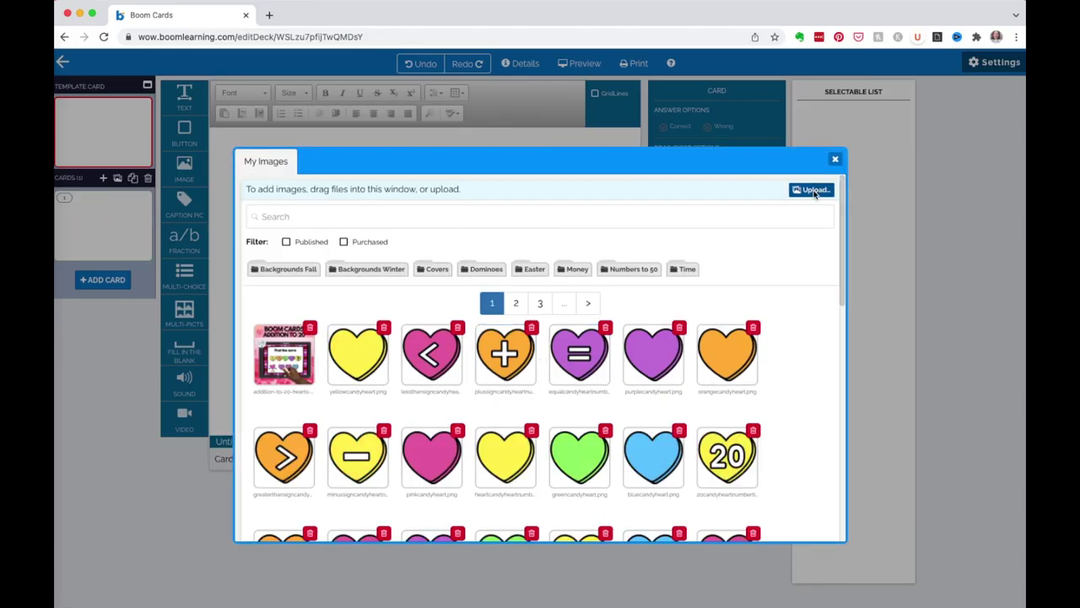
pyautogui.click(812, 190)
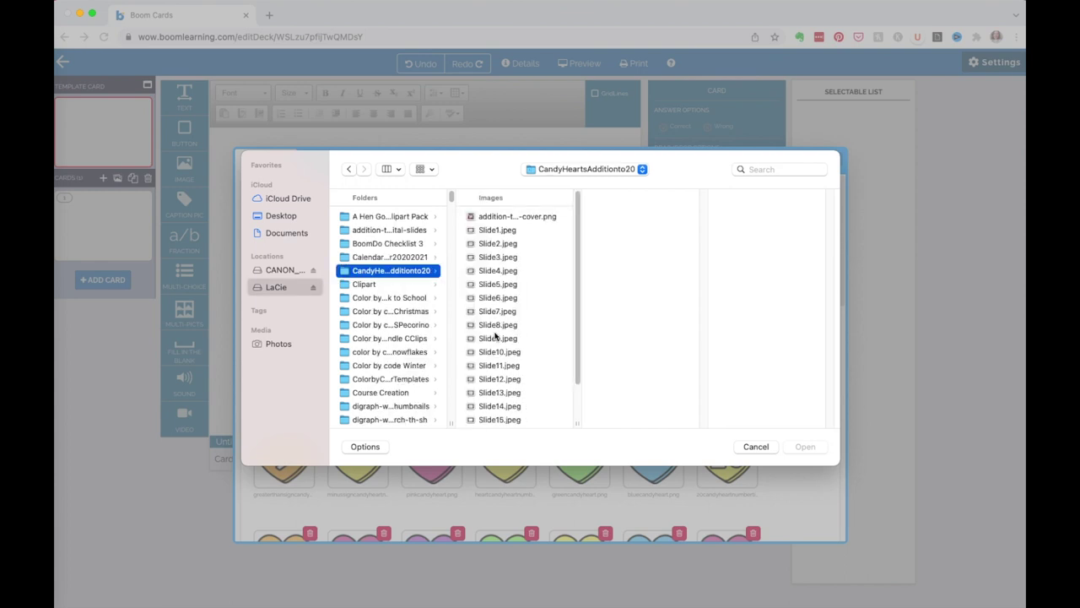
pyautogui.scroll(-2, 515, 380)
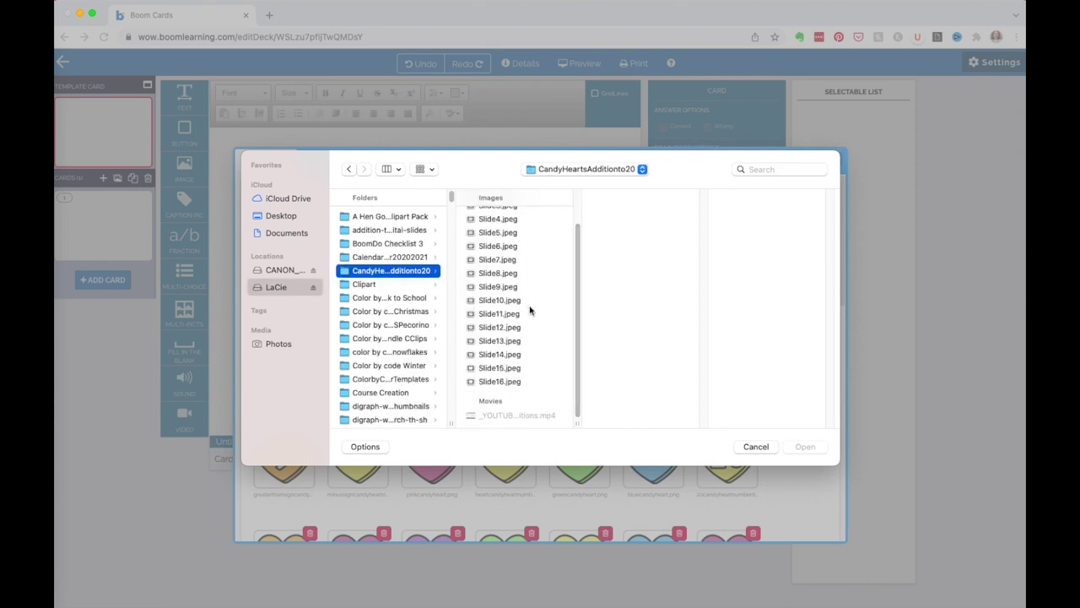
pyautogui.moveTo(579, 285); pyautogui.dragTo(574, 217)
pyautogui.click(498, 230)
pyautogui.keyDown('shift'); pyautogui.click(503, 287); pyautogui.keyUp('shift')
pyautogui.moveTo(503, 297); pyautogui.dragTo(656, 441)
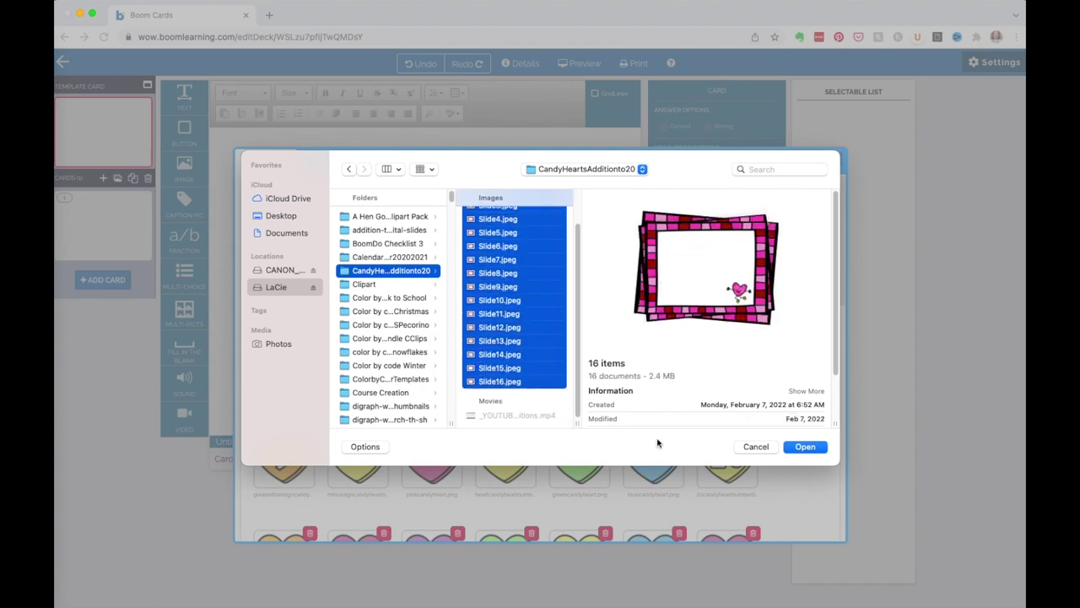
pyautogui.click(803, 447)
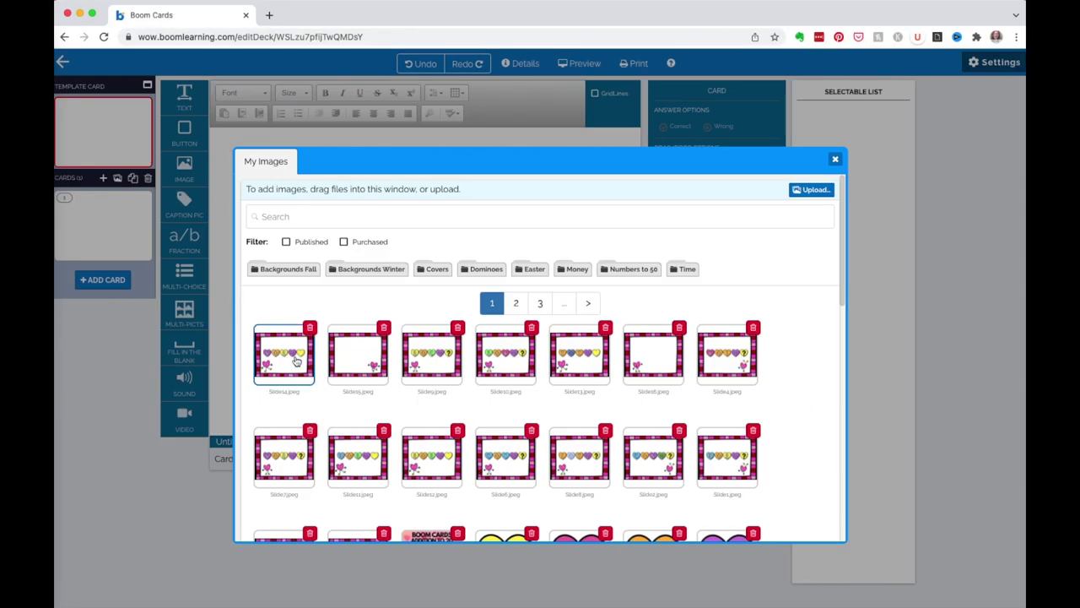
# Select all the uploaded slide images and generate new cards with them as backgrounds.
pyautogui.click(295, 362)
pyautogui.click(371, 362)
pyautogui.click(421, 375)
pyautogui.click(500, 372)
pyautogui.click(574, 370)
pyautogui.click(648, 369)
pyautogui.click(726, 367)
pyautogui.click(723, 449)
pyautogui.click(652, 451)
pyautogui.click(579, 453)
pyautogui.click(505, 455)
pyautogui.click(433, 457)
pyautogui.click(369, 461)
pyautogui.click(284, 456)
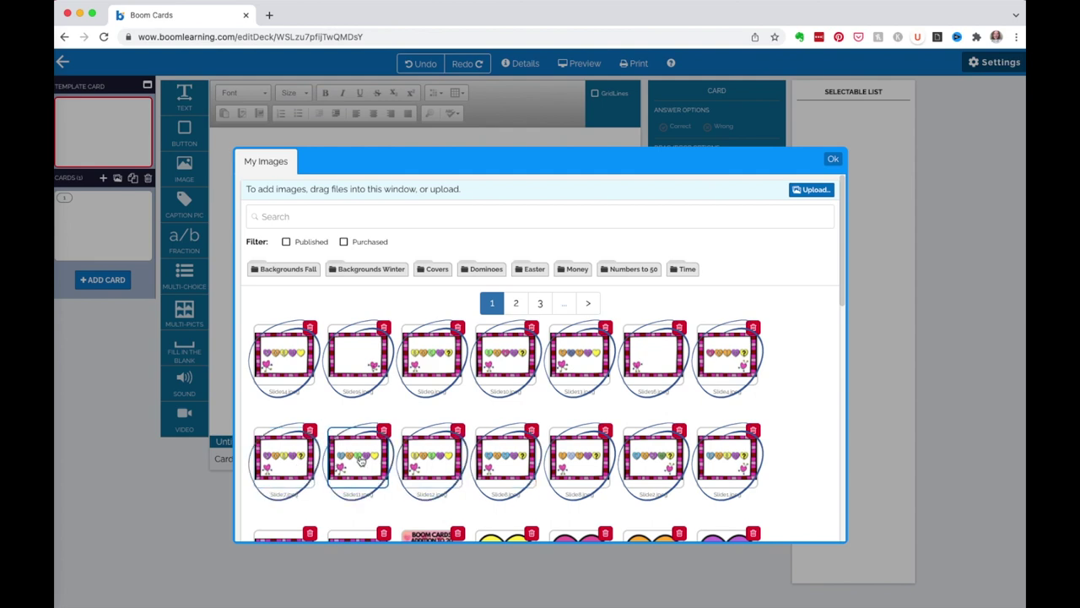
pyautogui.click(833, 161)
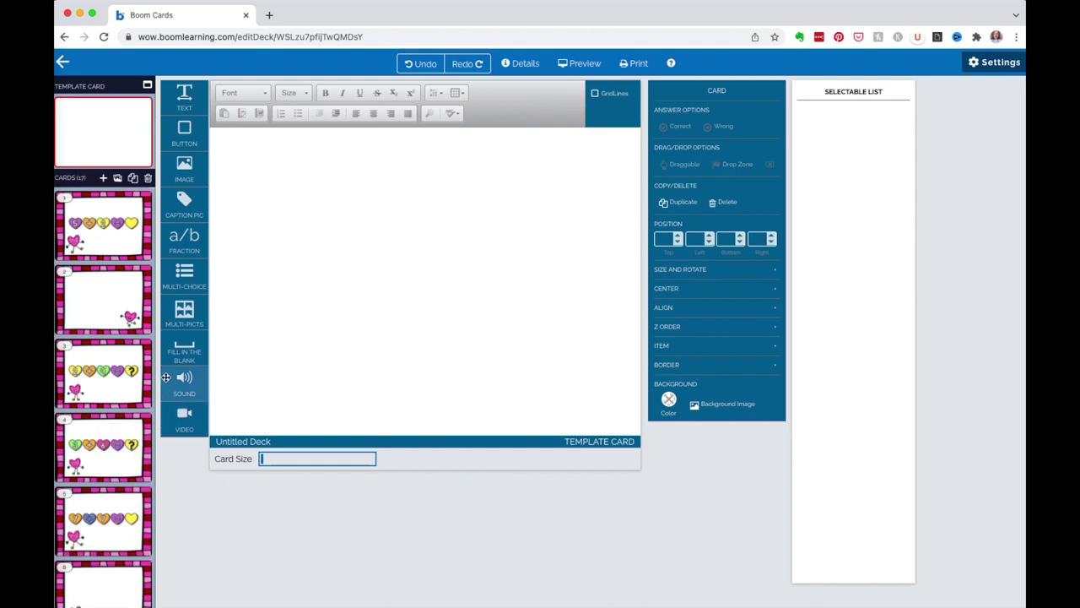
# Reorder the cards in the Card Manager: question-mark equations first, equations ending in a plain yellow heart after them, empty frames last.
pyautogui.scroll(-6, 115, 427)
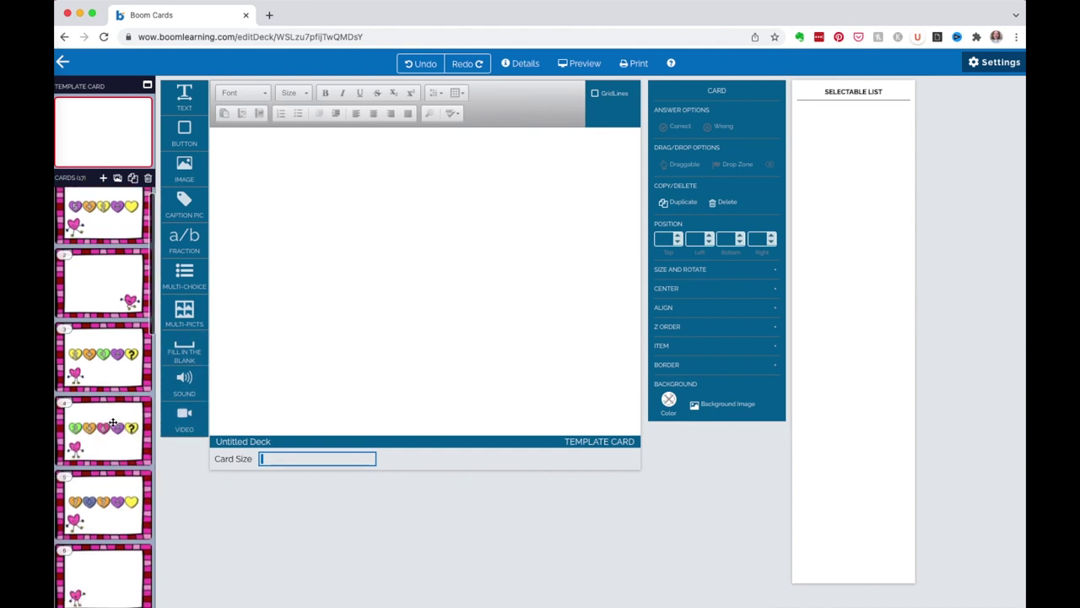
pyautogui.scroll(7, 114, 427)
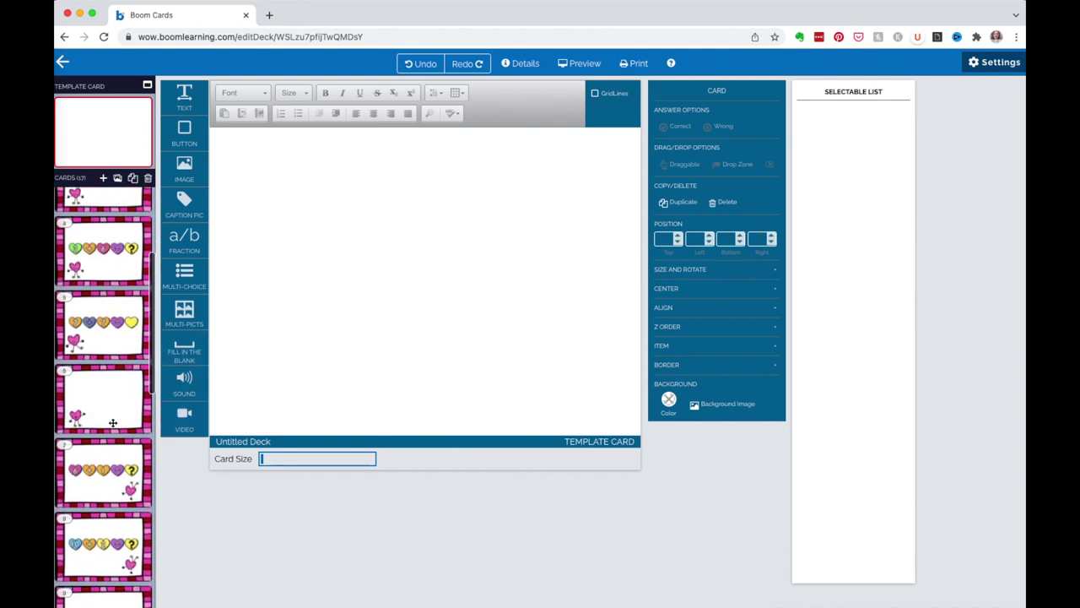
pyautogui.scroll(-3, 113, 422)
pyautogui.scroll(3, 126, 389)
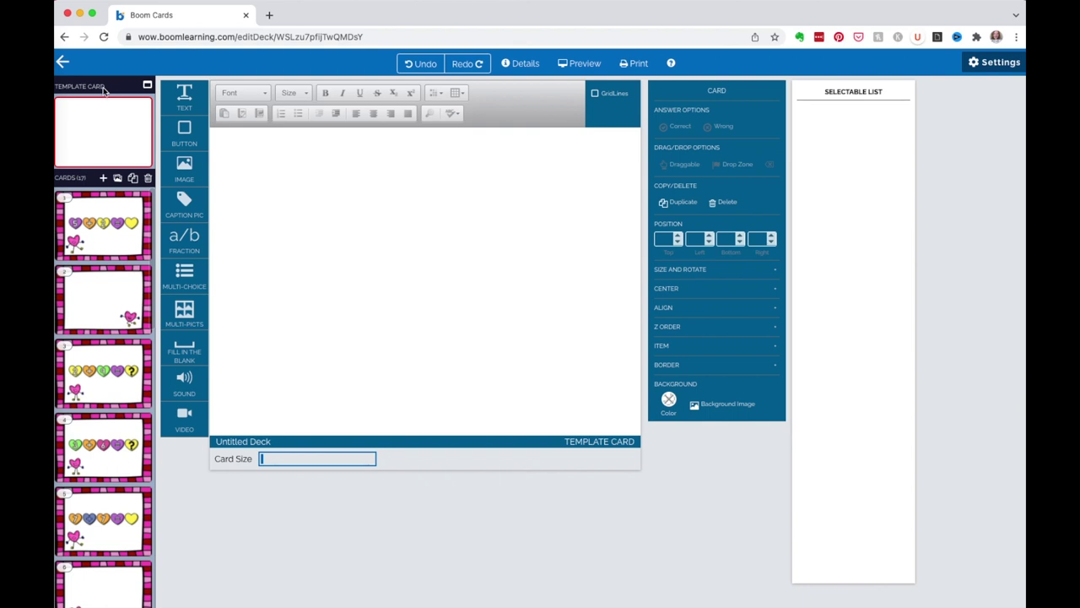
pyautogui.click(147, 88)
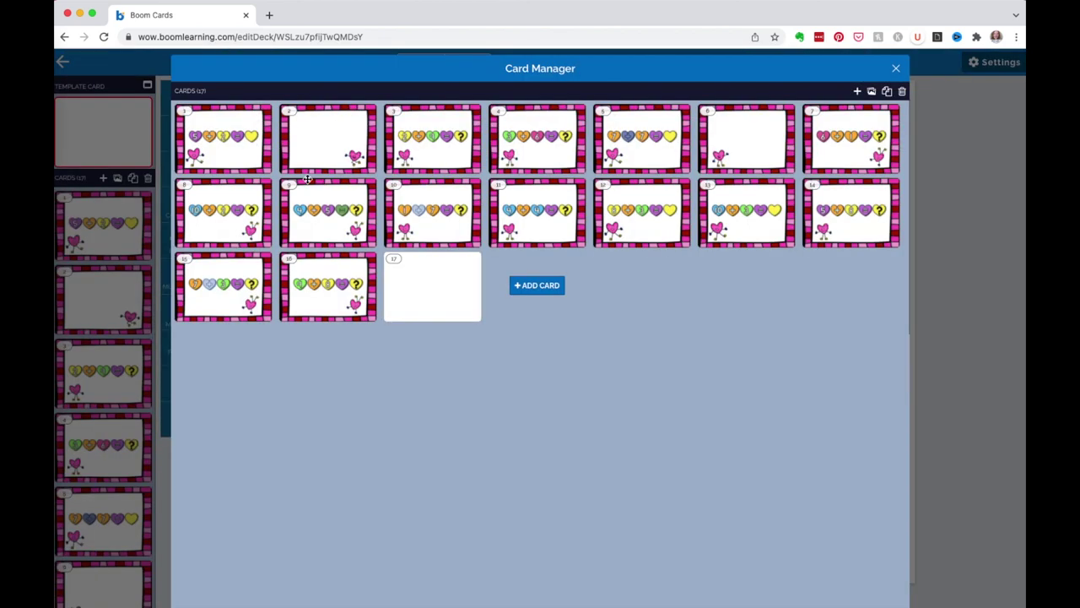
pyautogui.moveTo(459, 150); pyautogui.dragTo(641, 141)
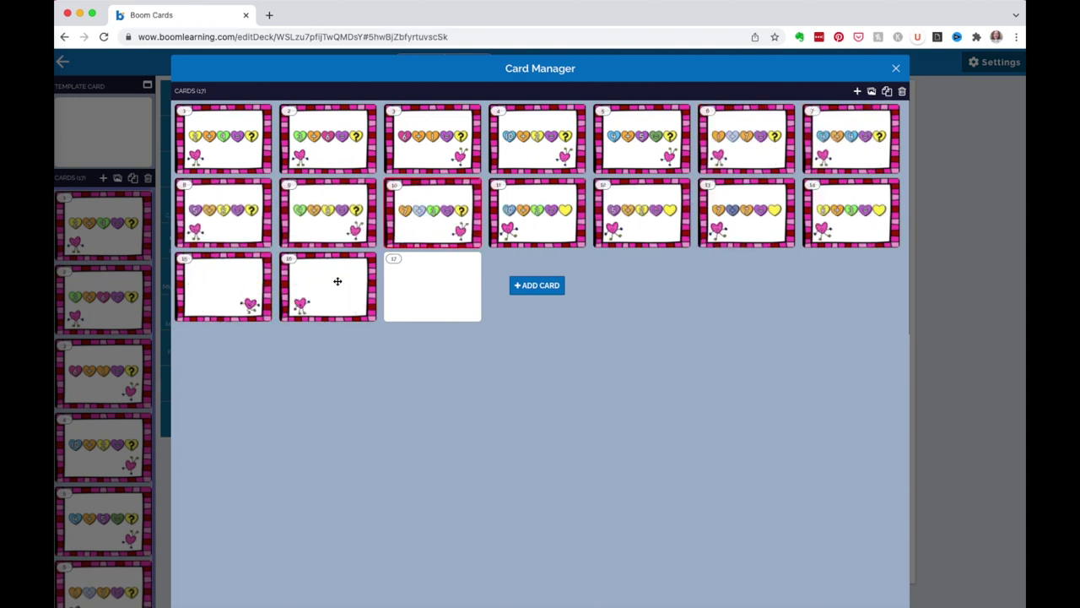
pyautogui.press('Escape')
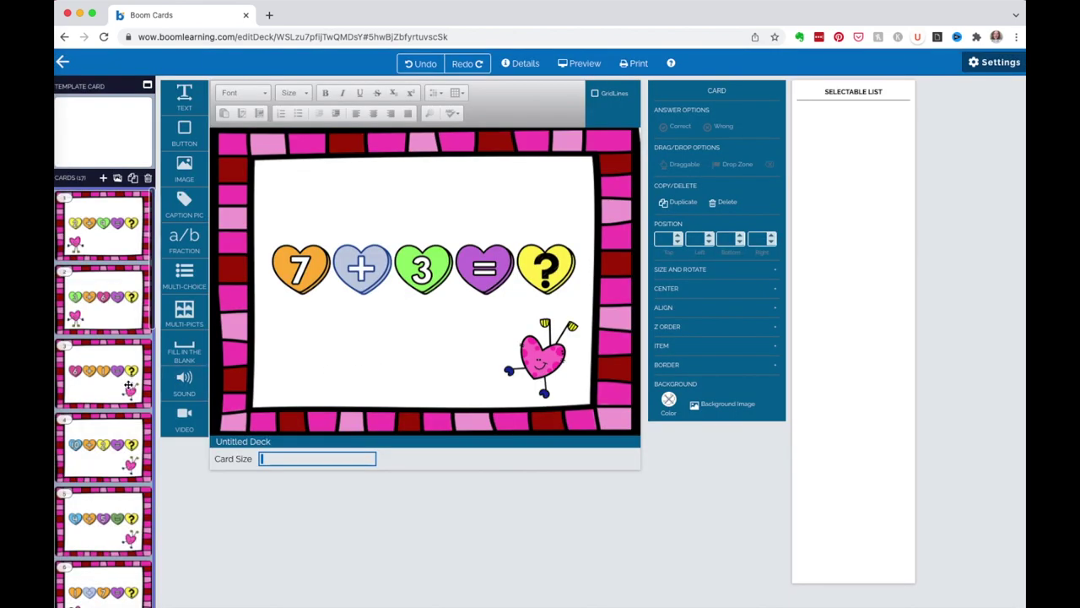
# Compare the empty template card with an empty framed card and the first addition card.
pyautogui.click(101, 137)
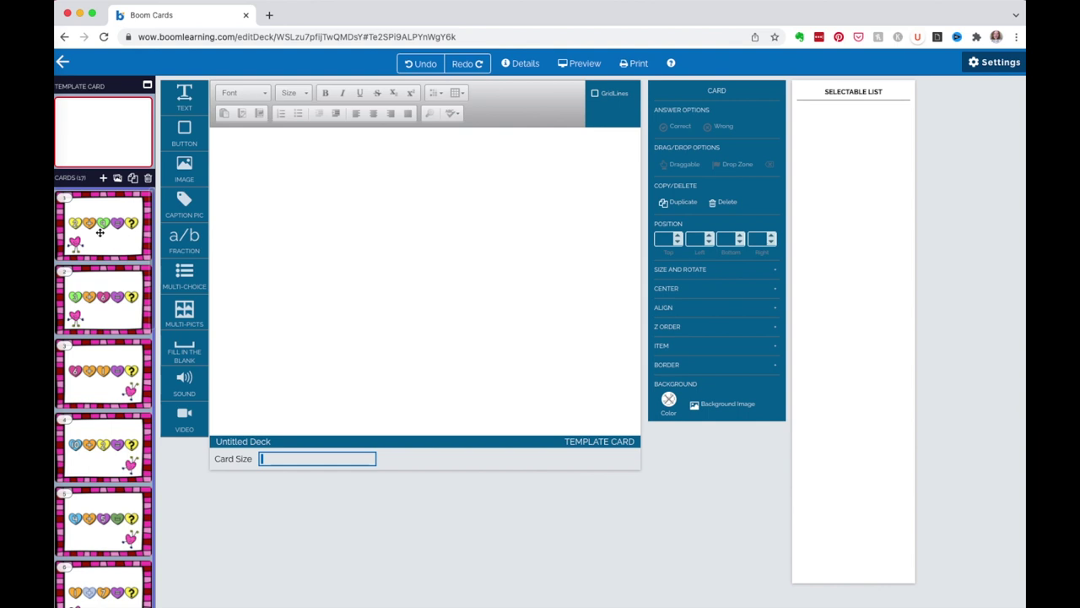
pyautogui.scroll(-10, 110, 354)
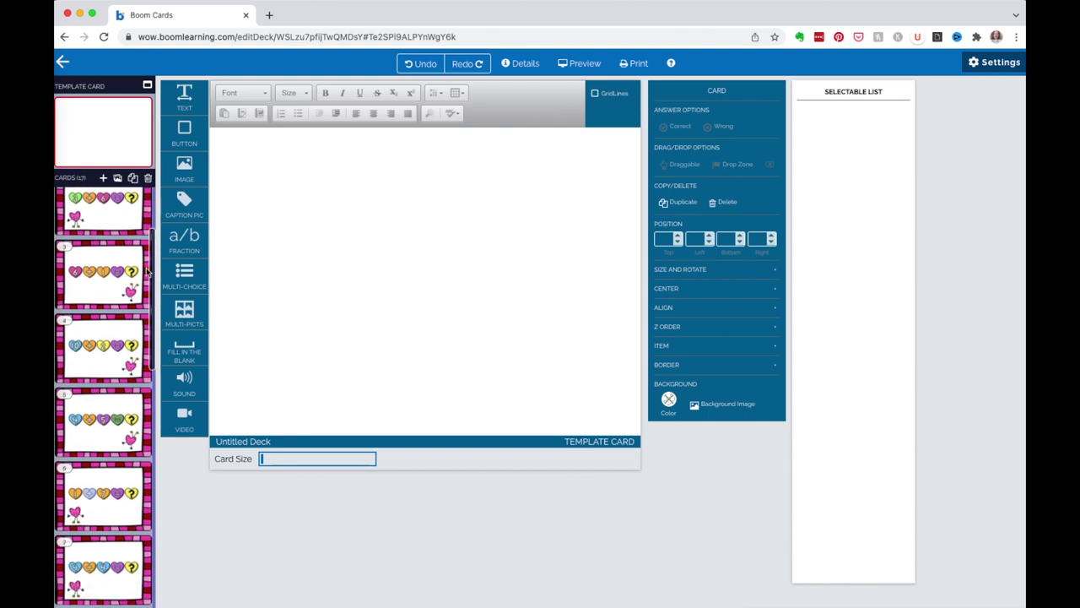
pyautogui.click(122, 473)
pyautogui.click(101, 570)
pyautogui.scroll(10, 126, 380)
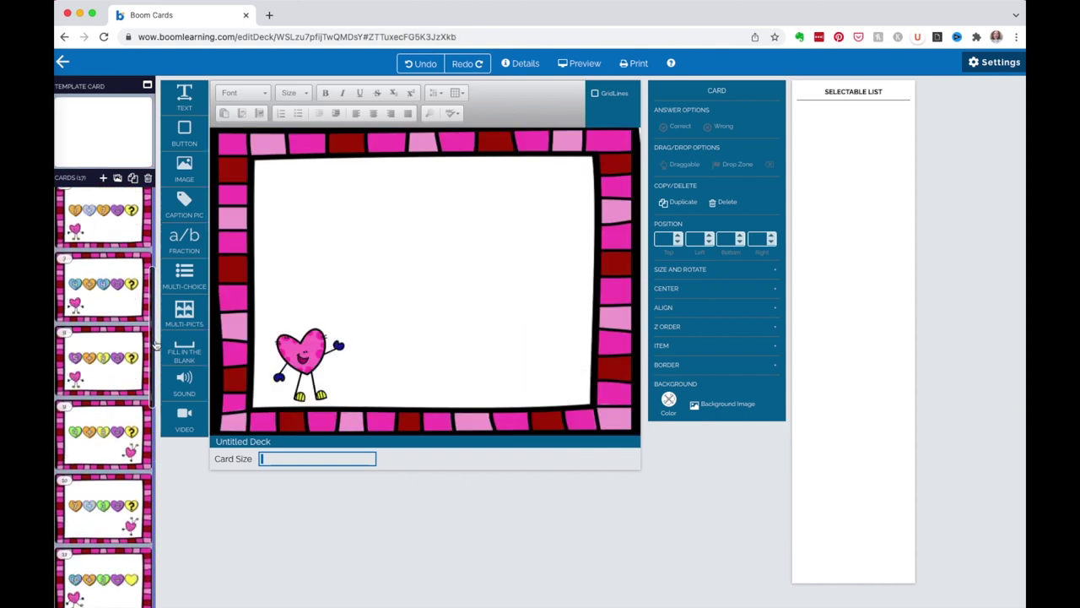
pyautogui.click(106, 219)
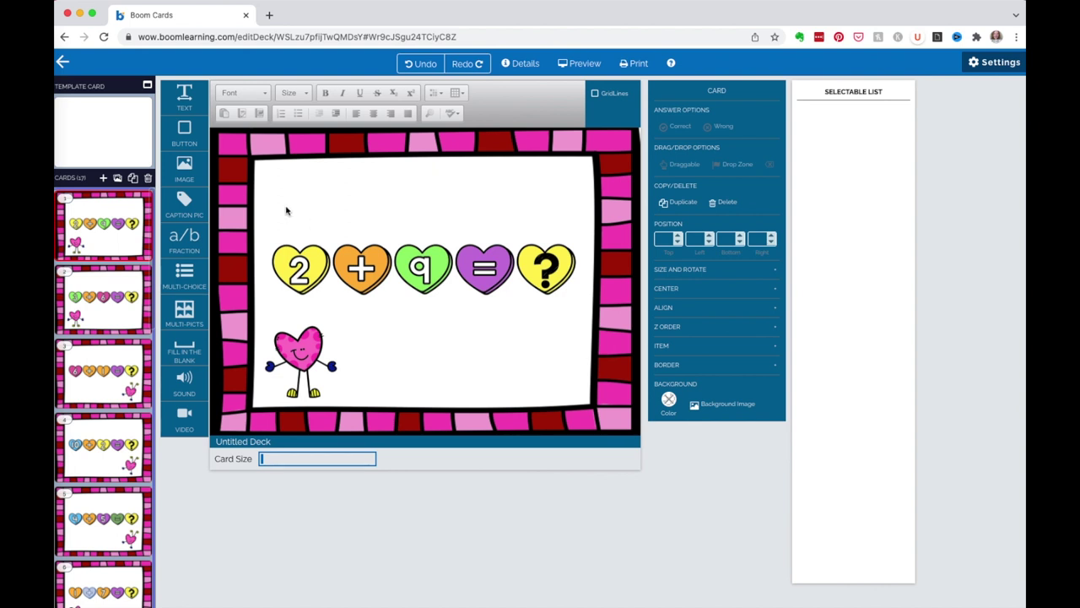
# Add a text box to the upper part of the template card and center it horizontally.
pyautogui.click(99, 139)
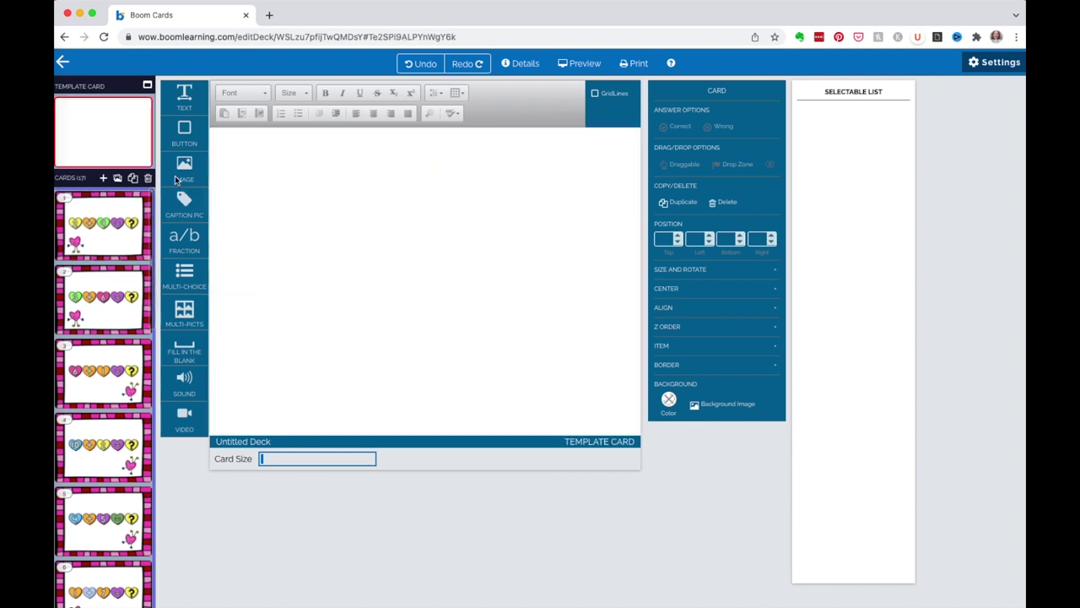
pyautogui.moveTo(185, 95); pyautogui.dragTo(408, 195)
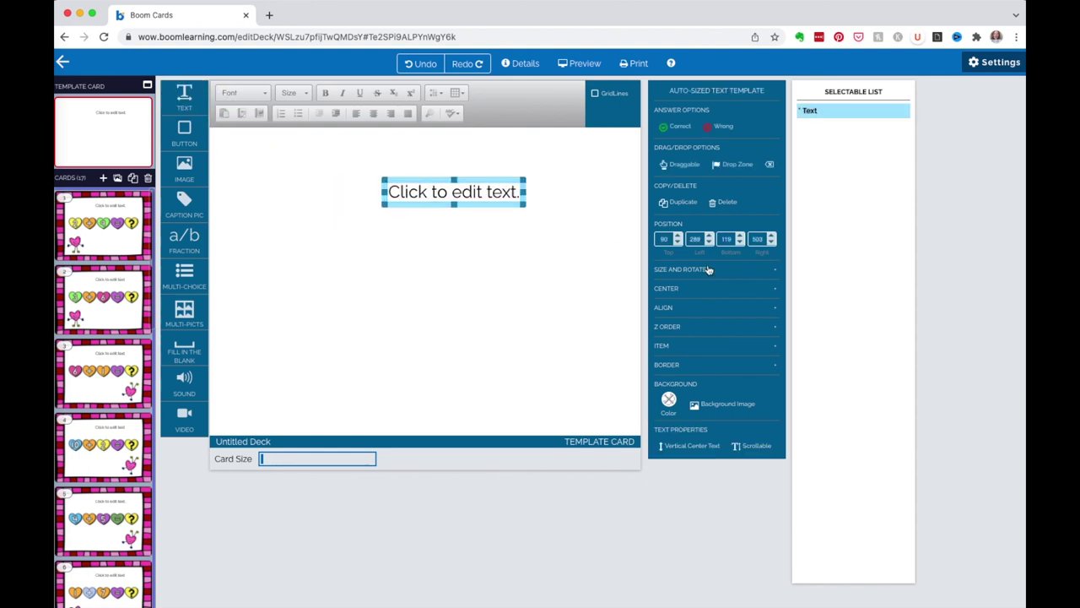
pyautogui.click(776, 289)
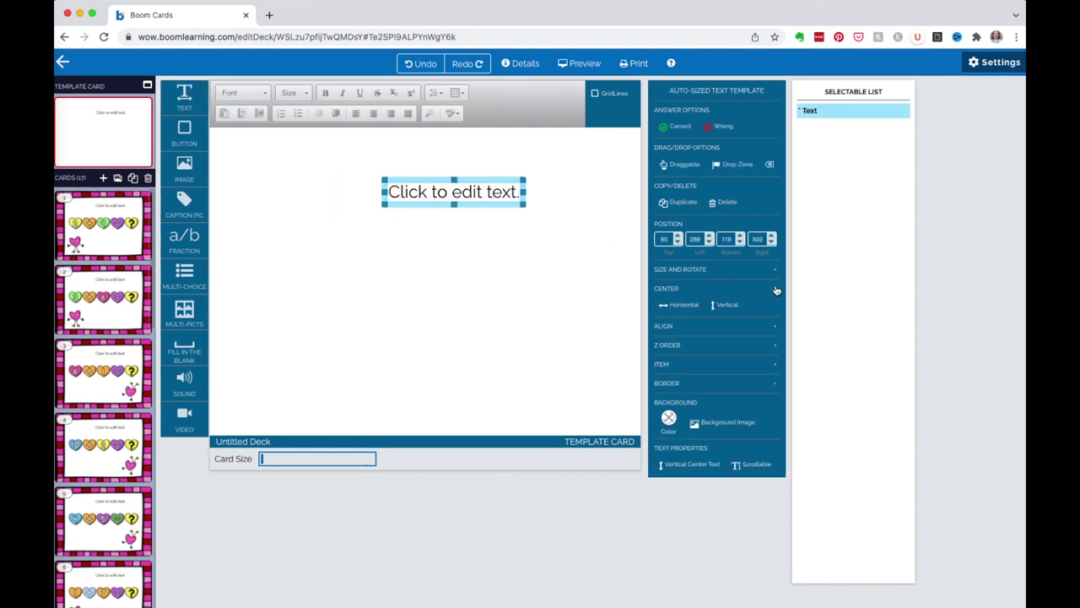
pyautogui.click(662, 303)
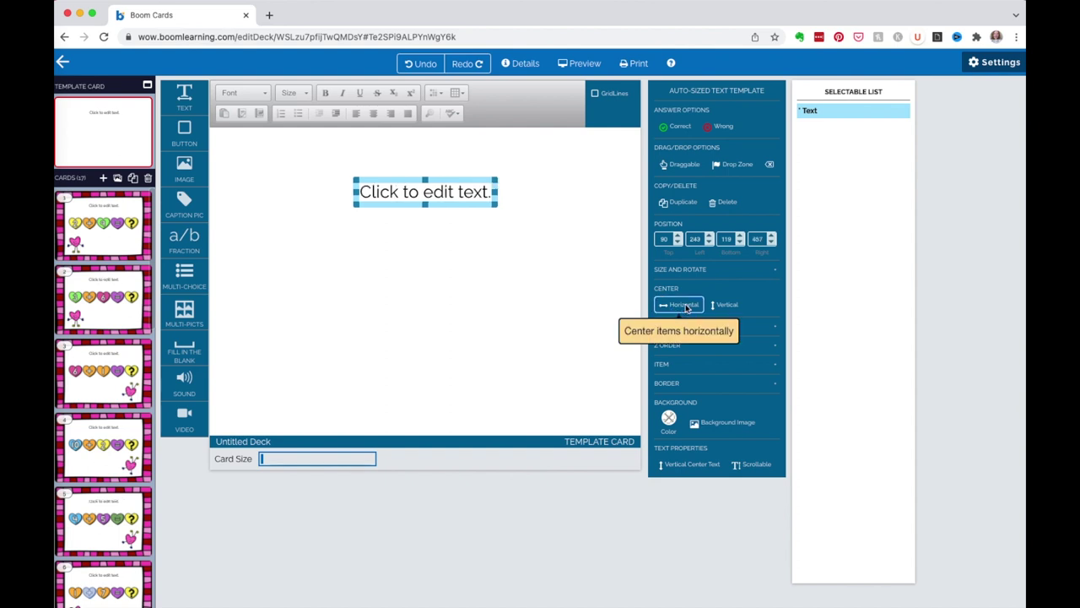
# Format the template's text box in KGSecondChancesSolid at size 32 and replace its placeholder with "Find the sum".
pyautogui.click(540, 253)
pyautogui.click(416, 199)
pyautogui.moveTo(360, 192); pyautogui.dragTo(495, 192)
pyautogui.click(265, 95)
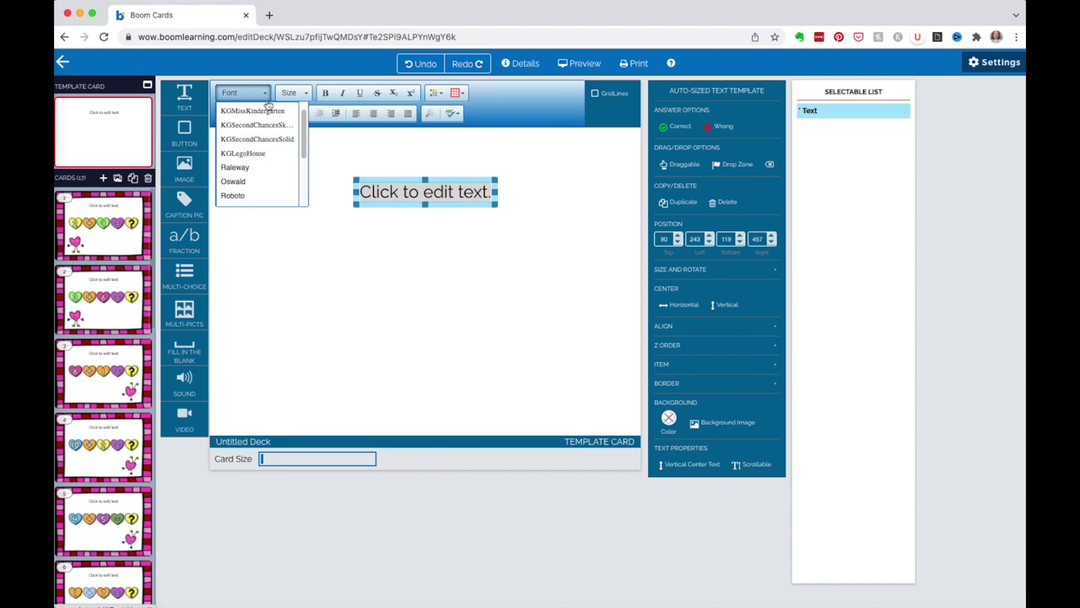
pyautogui.click(279, 138)
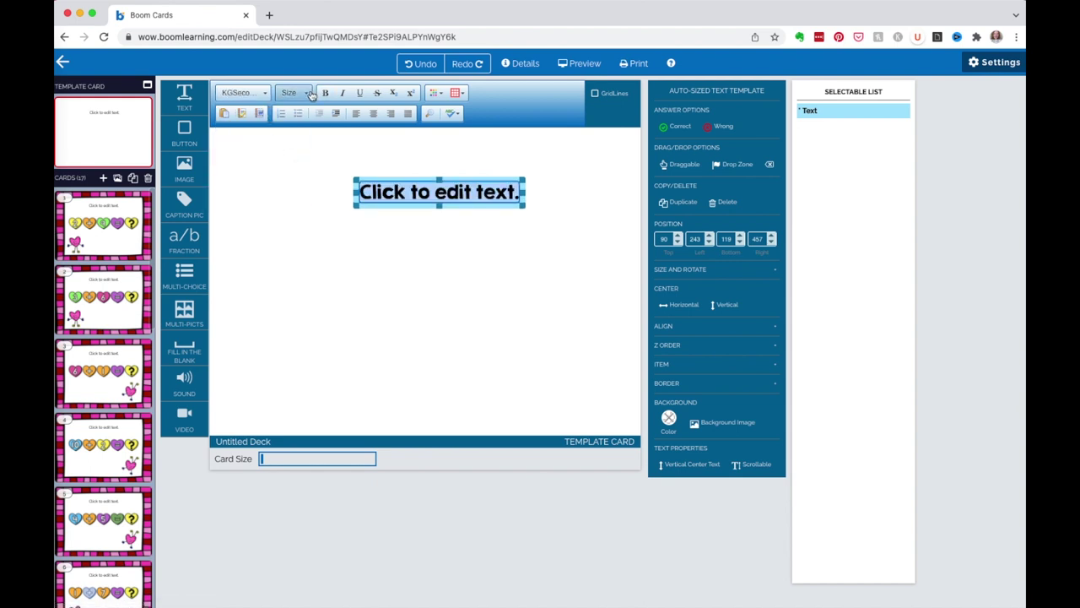
pyautogui.click(311, 94)
pyautogui.moveTo(346, 108); pyautogui.dragTo(346, 141)
pyautogui.click(295, 135)
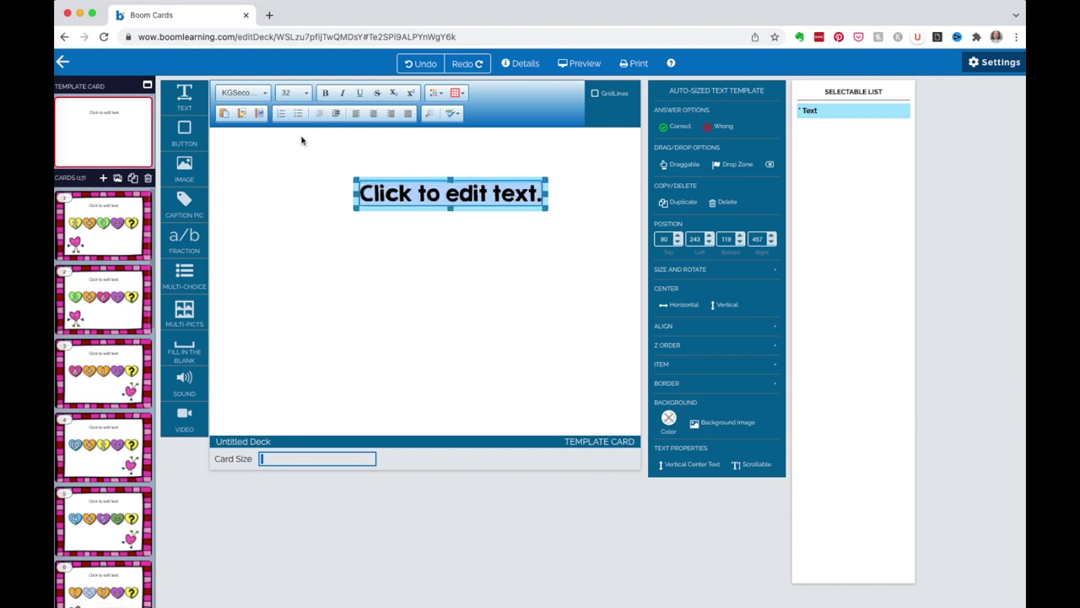
pyautogui.write('Find the sum')
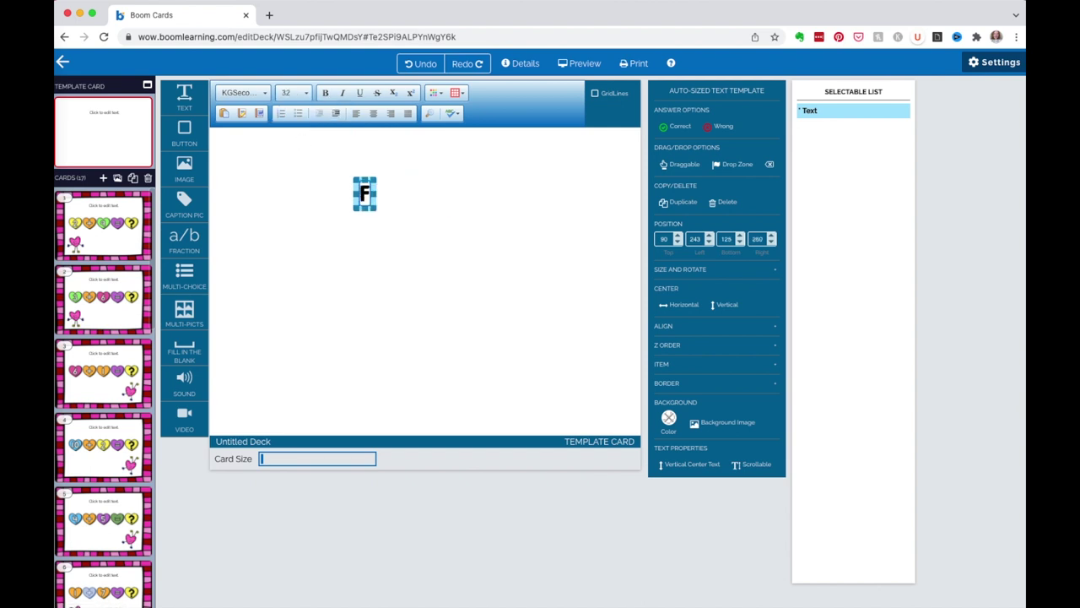
pyautogui.click(369, 244)
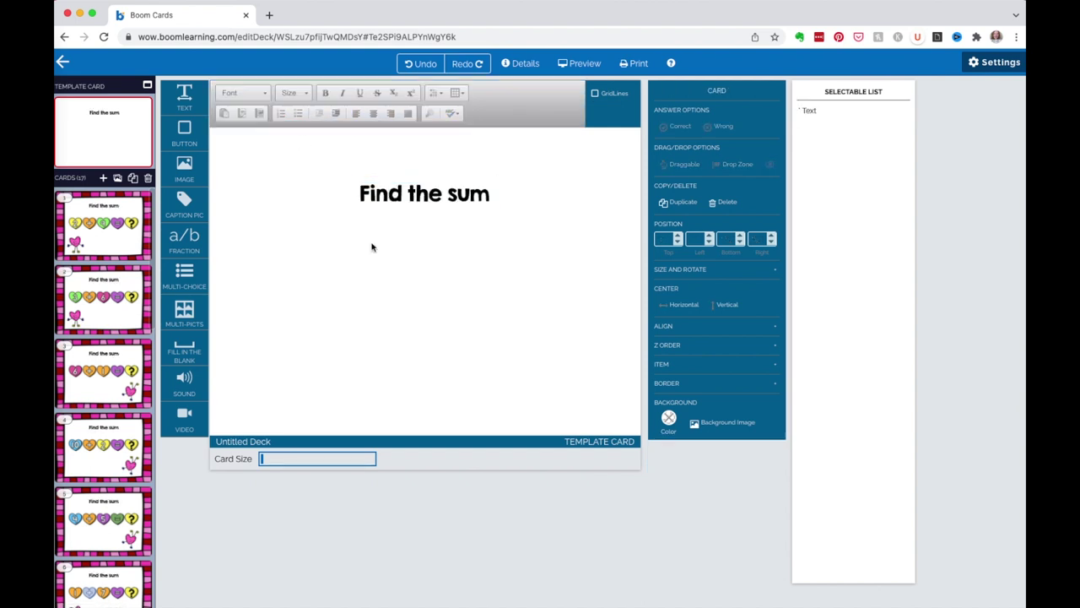
# Check the heading on the first card, enlarge "Find the sum" on the template card to size 48, and center it horizontally.
pyautogui.click(107, 232)
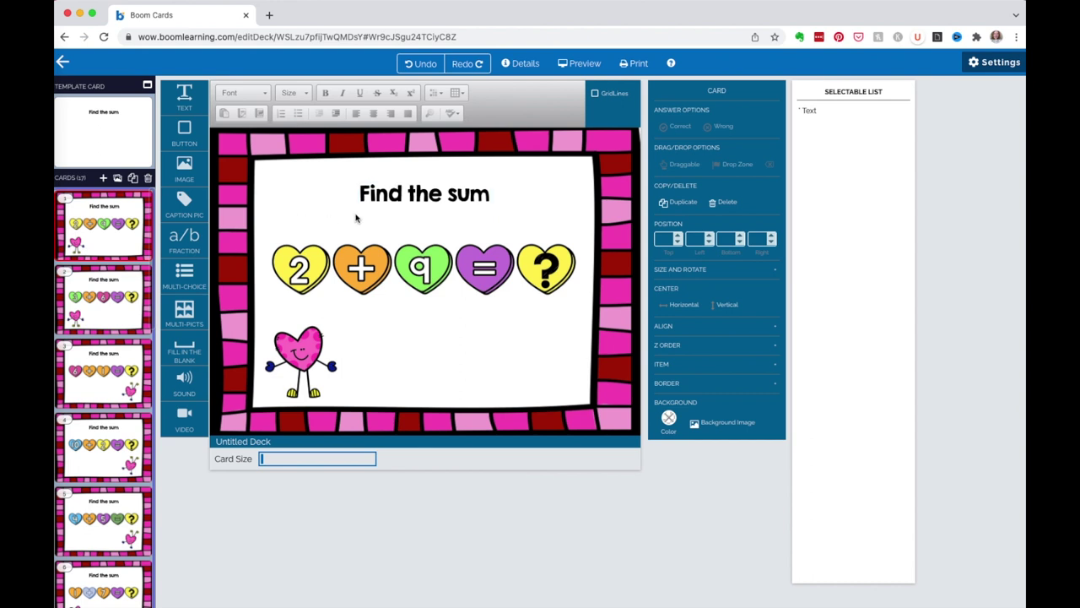
pyautogui.click(99, 137)
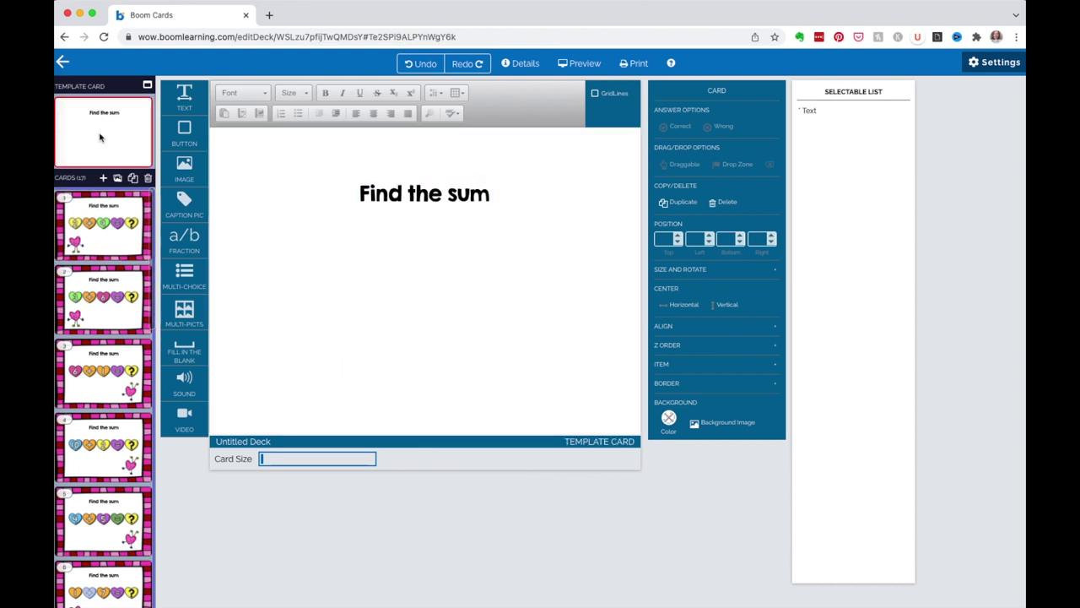
pyautogui.click(384, 194)
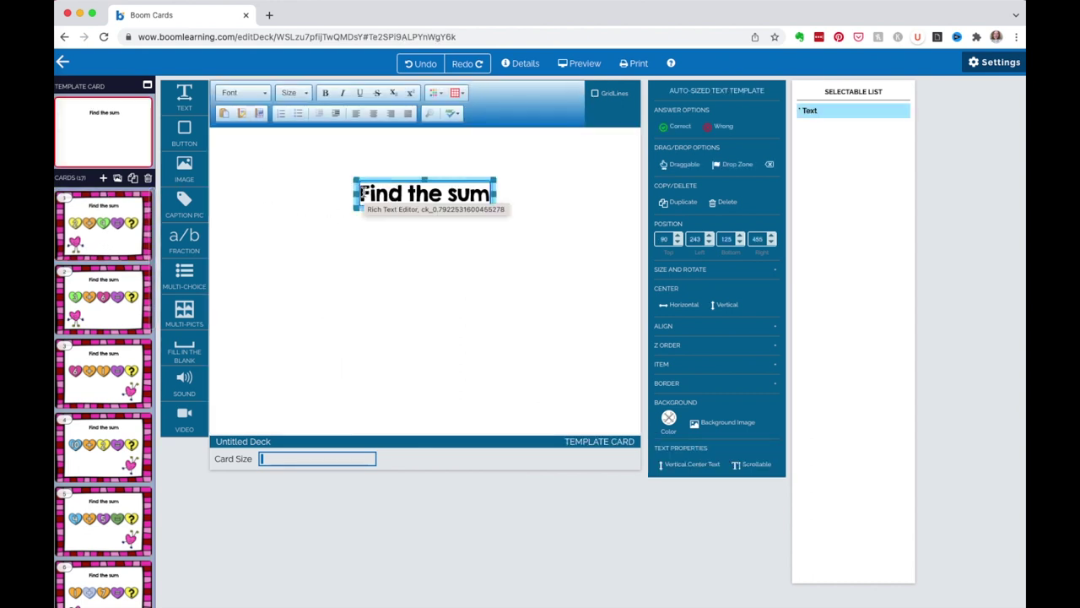
pyautogui.moveTo(361, 193); pyautogui.dragTo(488, 187)
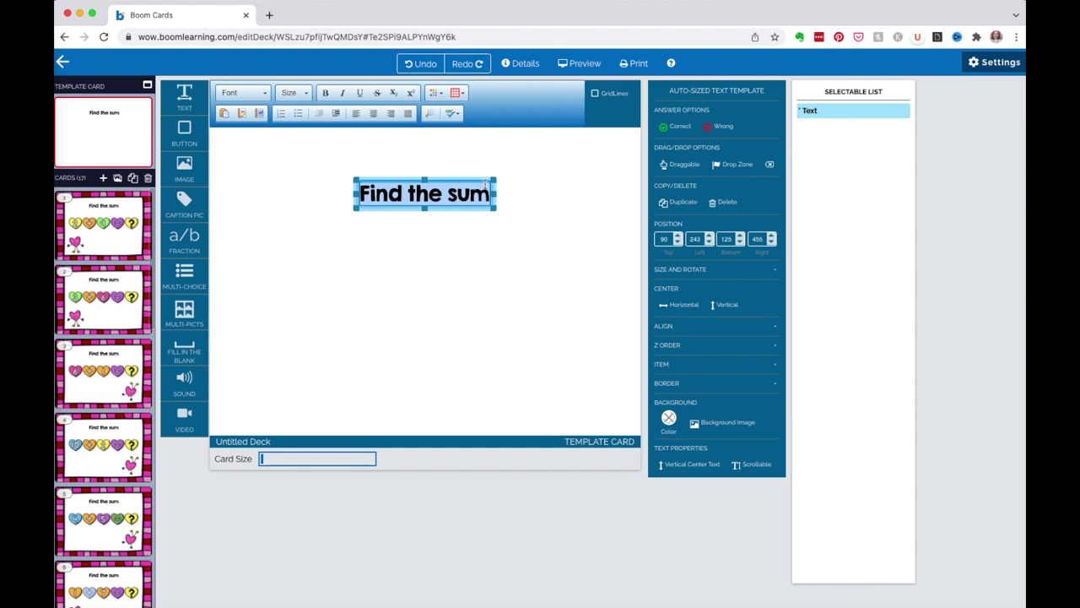
pyautogui.click(295, 93)
pyautogui.click(296, 200)
pyautogui.click(682, 309)
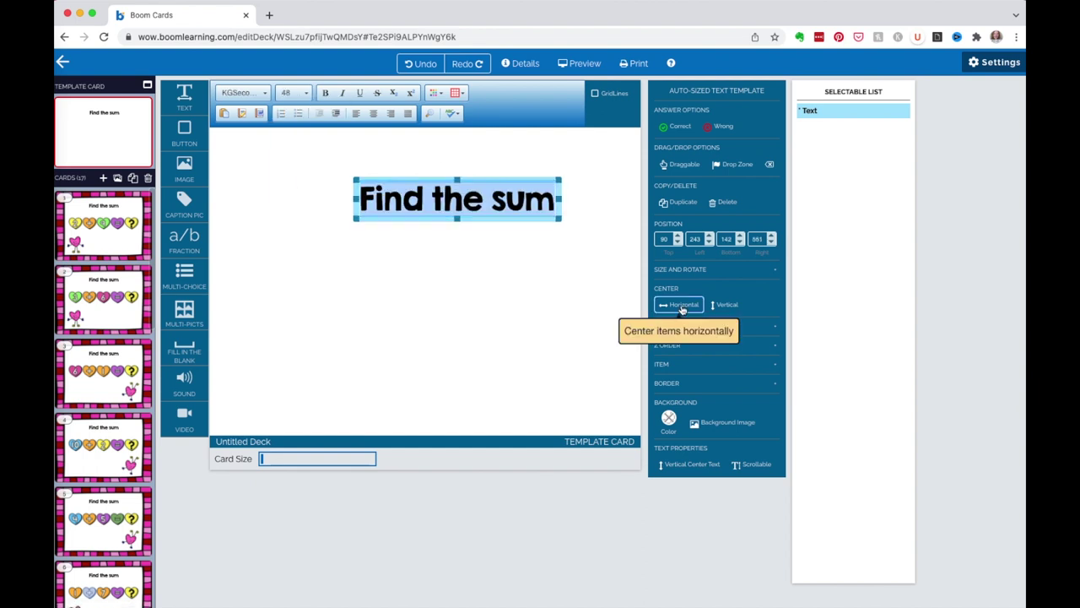
# Compare the enlarged "Find the sum" heading on the first card with the template card.
pyautogui.click(110, 235)
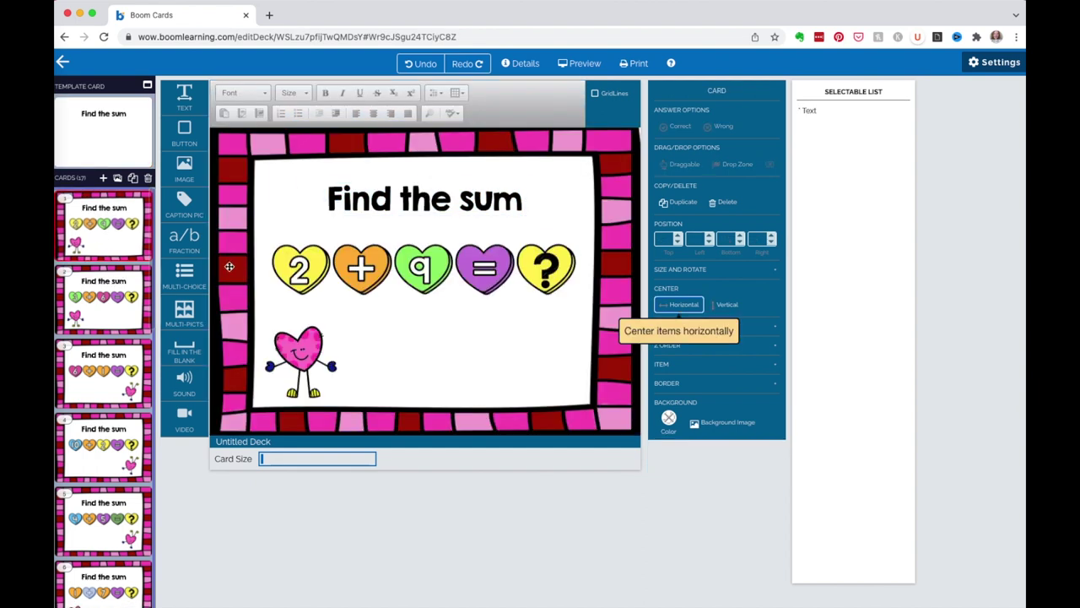
pyautogui.click(118, 148)
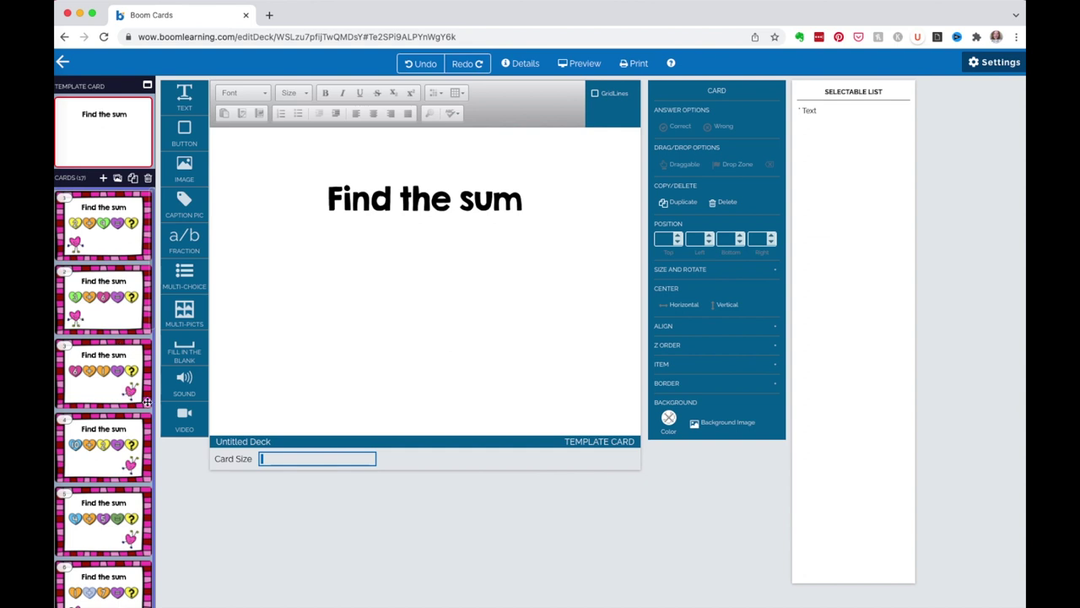
pyautogui.click(117, 246)
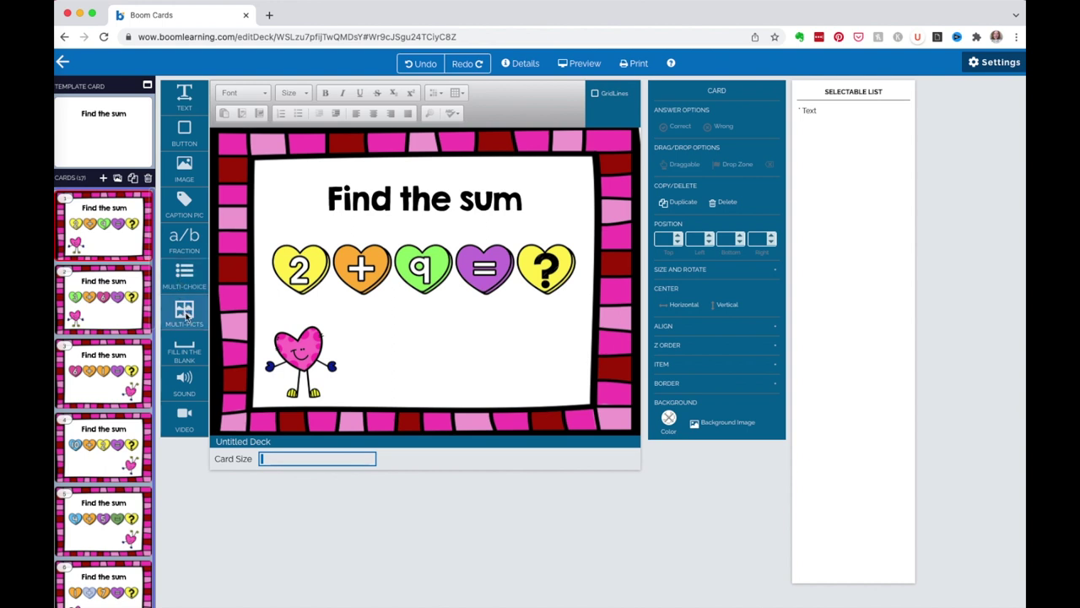
# Add a multi-picture answer group to the lower part of the first card and delete its fourth image placeholder.
pyautogui.moveTo(175, 310); pyautogui.dragTo(475, 268)
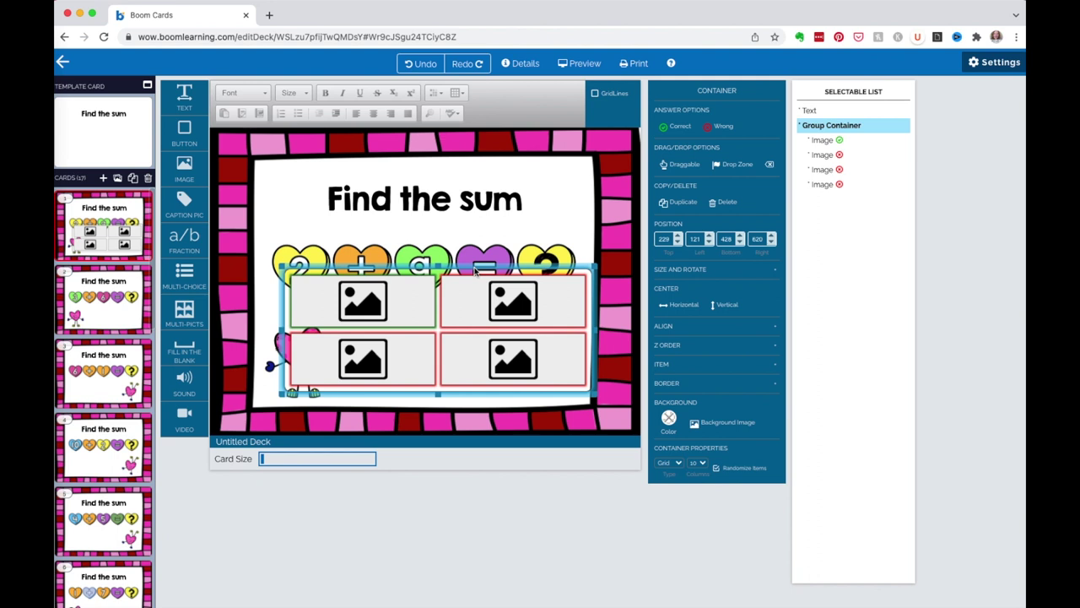
pyautogui.click(459, 349)
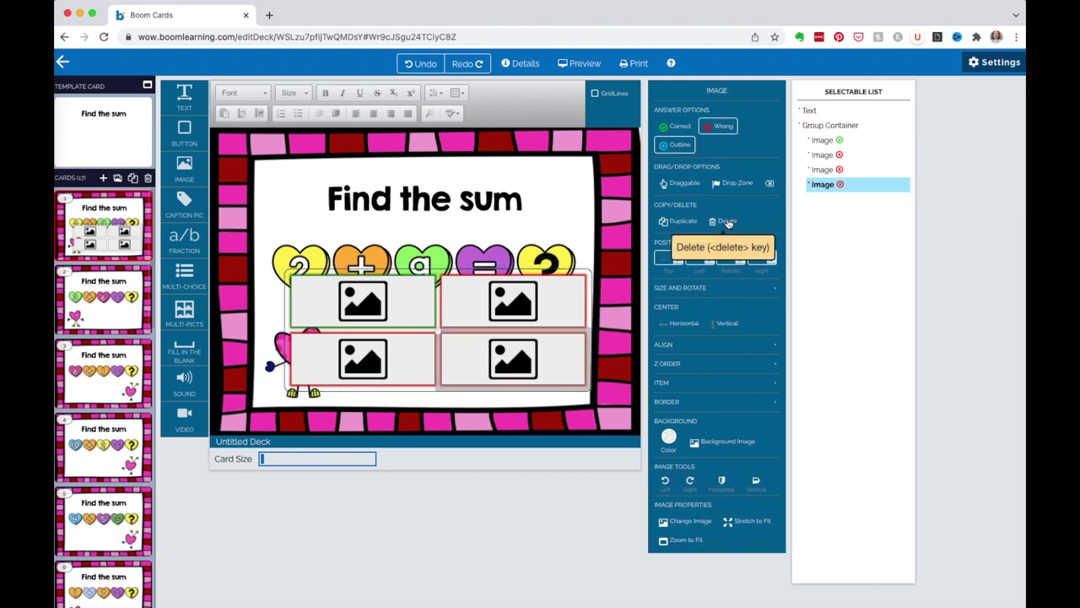
pyautogui.click(725, 221)
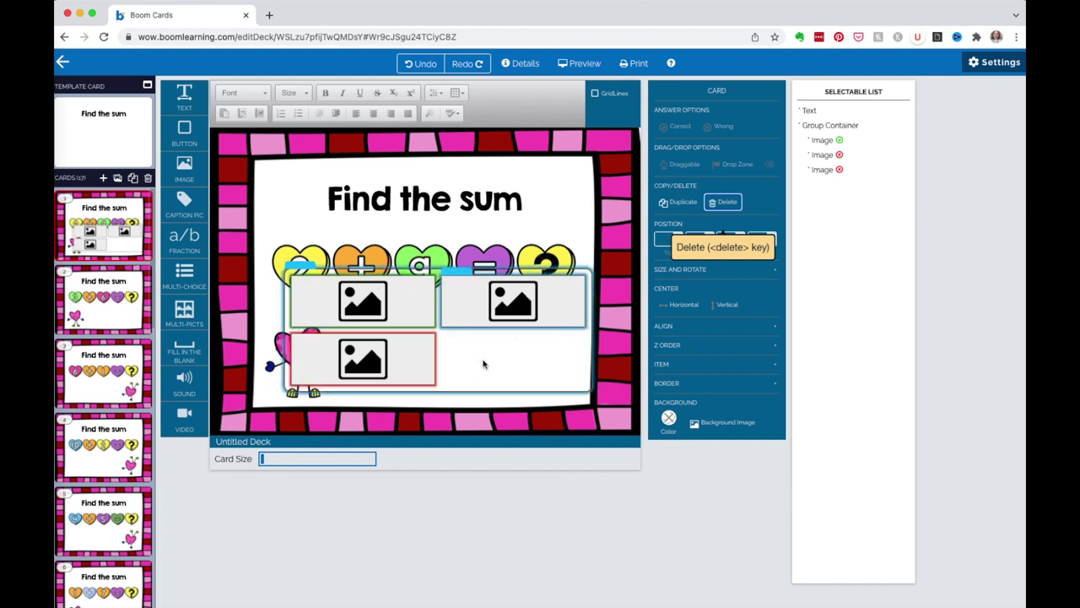
# Arrange the answer group in 3 columns and shrink it to fit beside the heart character, below the equation.
pyautogui.click(416, 268)
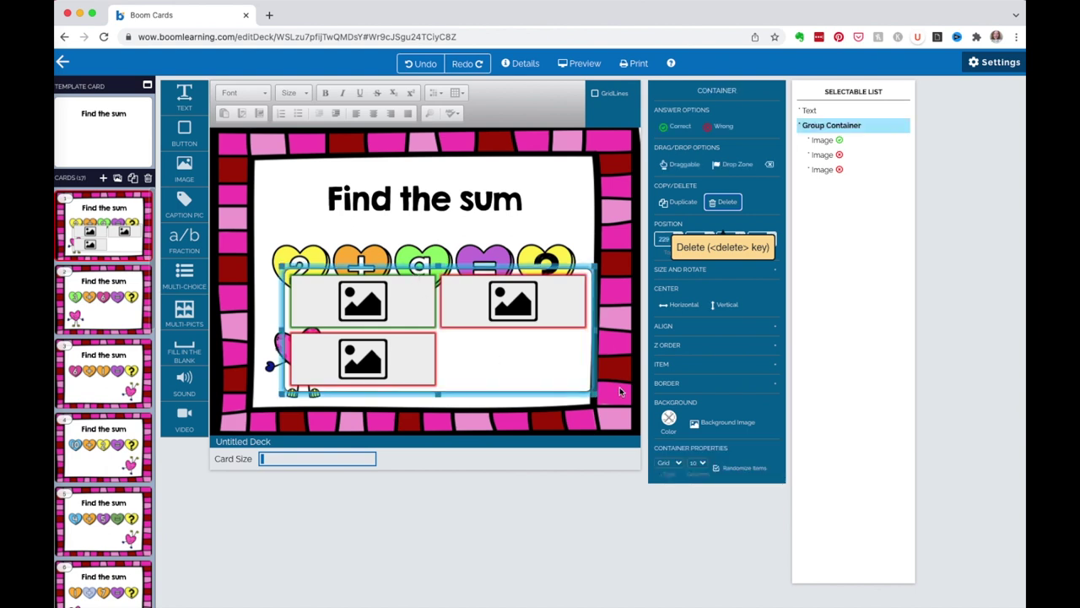
pyautogui.click(703, 462)
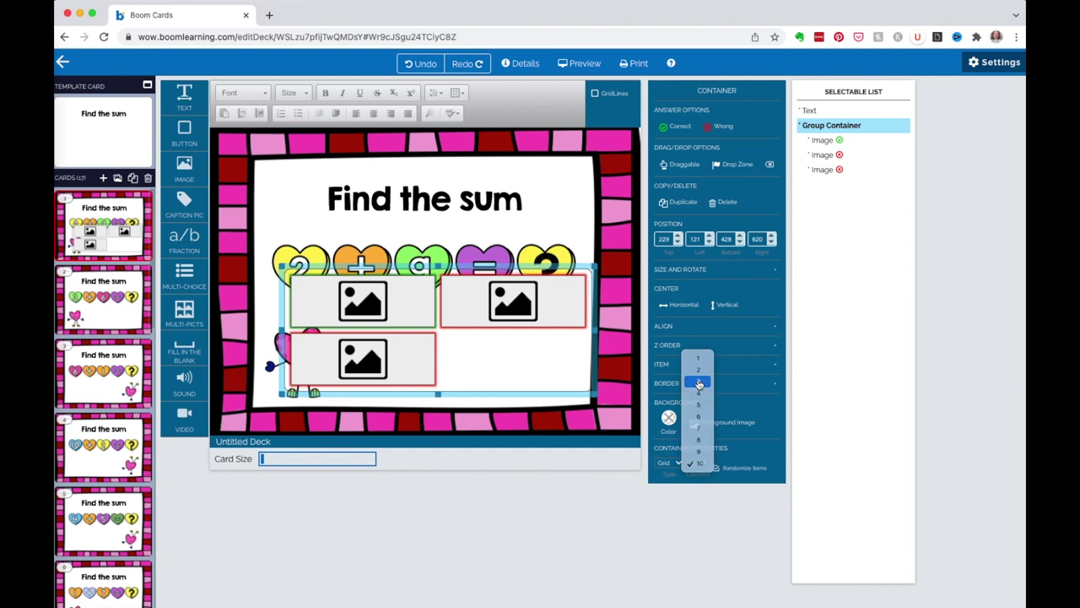
pyautogui.click(699, 384)
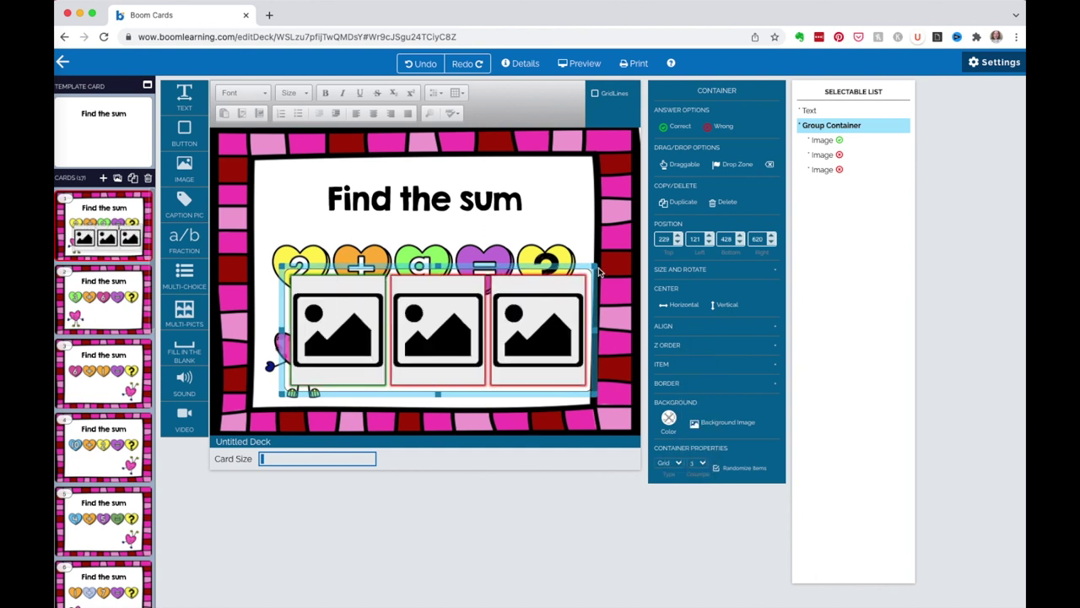
pyautogui.moveTo(596, 266); pyautogui.dragTo(498, 313)
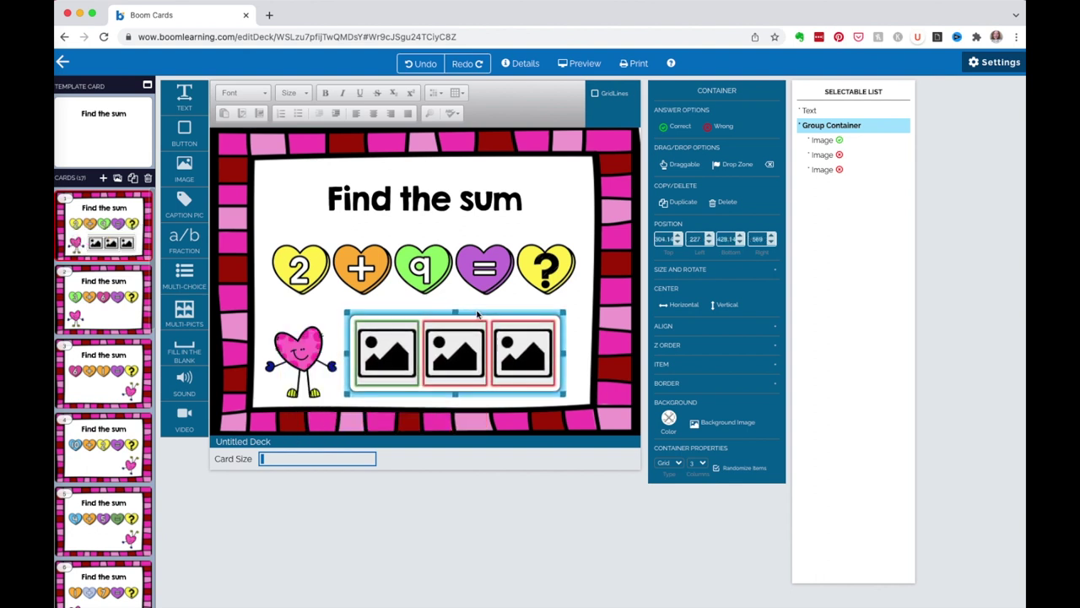
pyautogui.moveTo(477, 313); pyautogui.dragTo(477, 309)
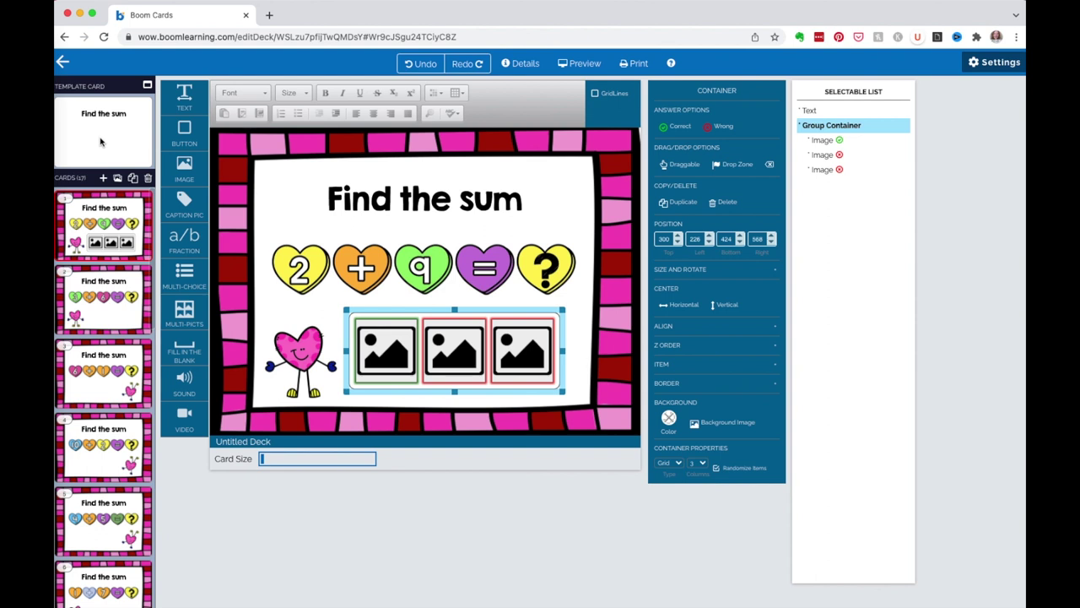
# Fill the correct-answer placeholder with the purple candy heart numbered 11 from the uploaded images.
pyautogui.scroll(-1, 129, 508)
pyautogui.scroll(-7, 129, 508)
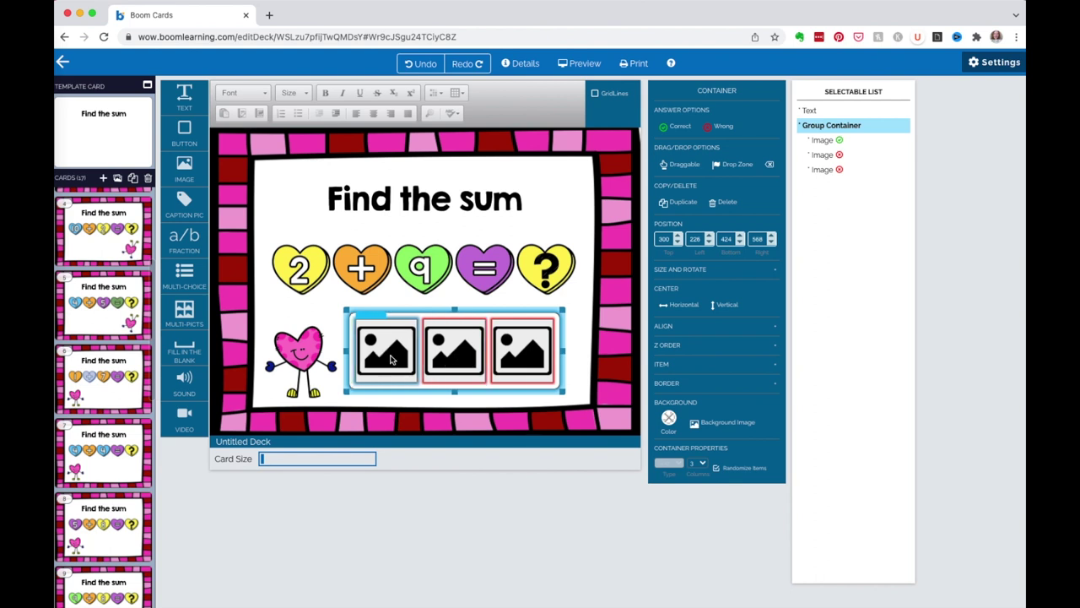
pyautogui.click(390, 356)
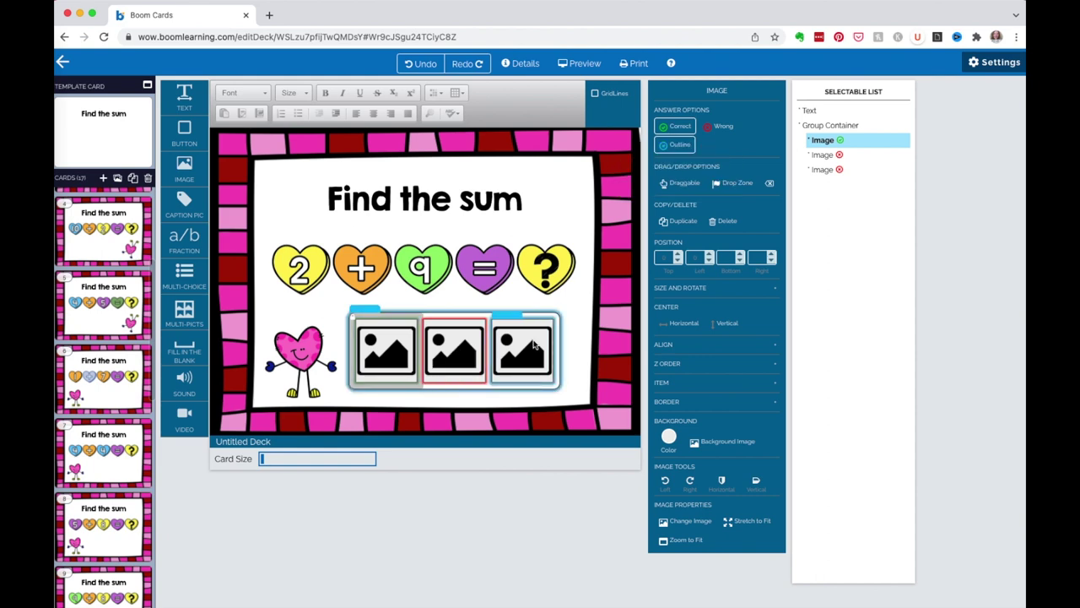
pyautogui.doubleClick(387, 354)
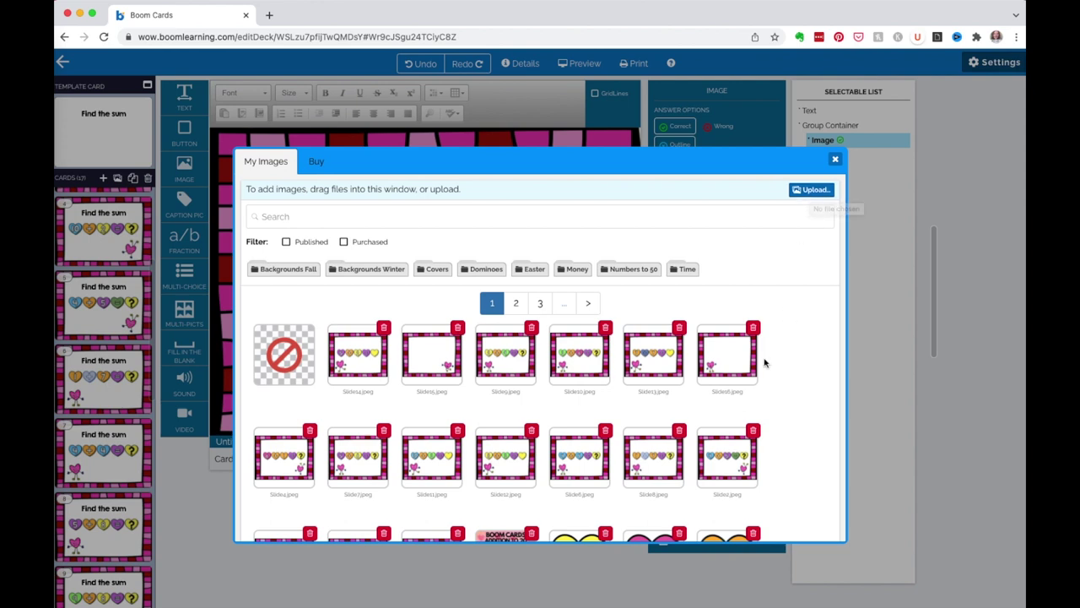
pyautogui.scroll(-3, 766, 362)
pyautogui.scroll(-5, 765, 363)
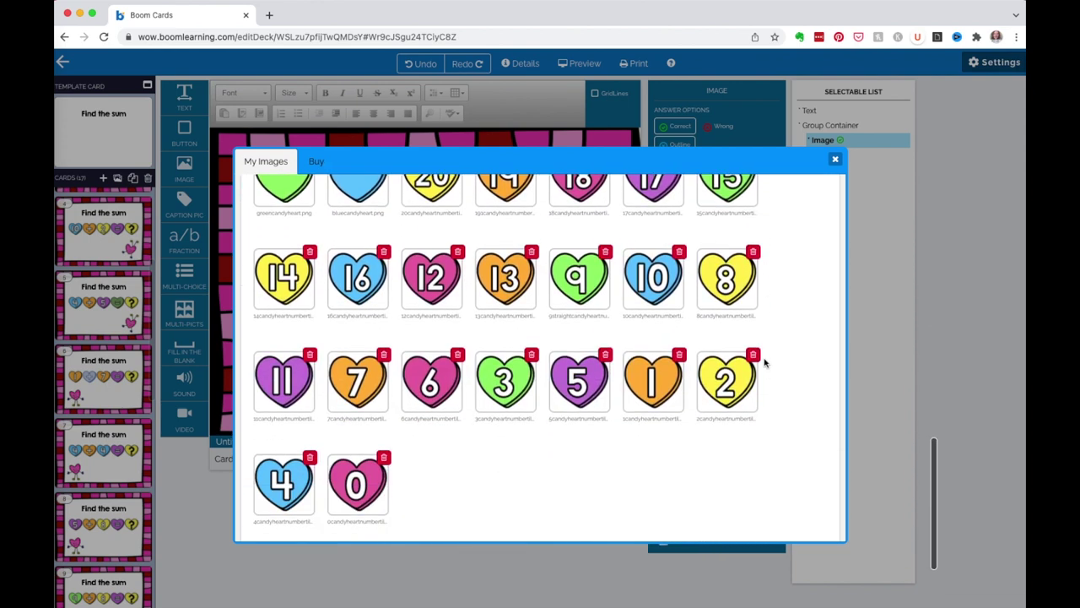
pyautogui.click(284, 355)
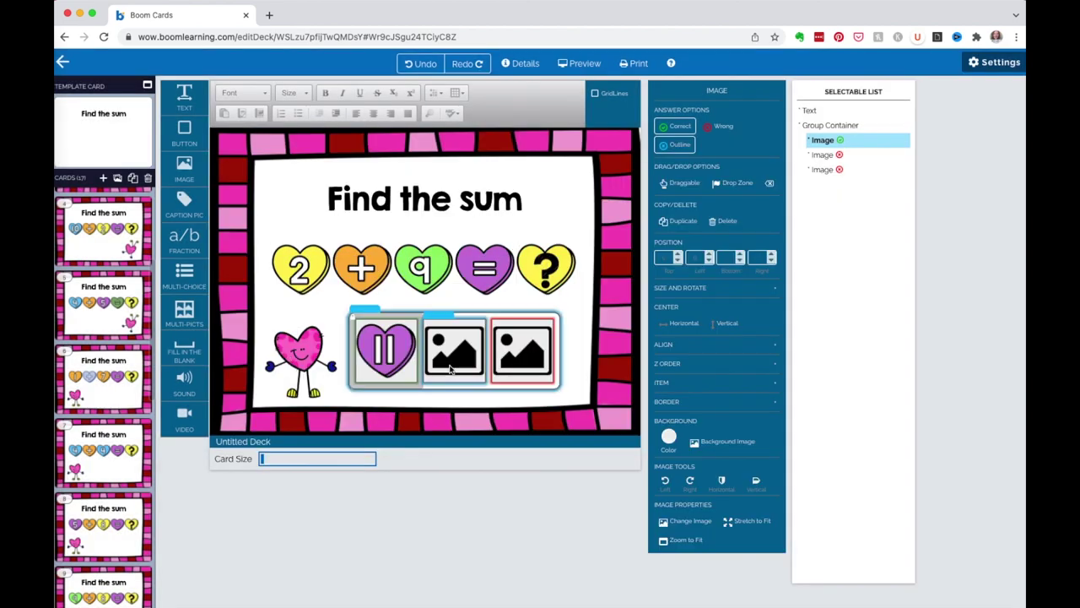
# Fill the two wrong-answer placeholders with the pink candy heart 12 in the middle and the blue candy heart 10 at the end.
pyautogui.click(469, 354)
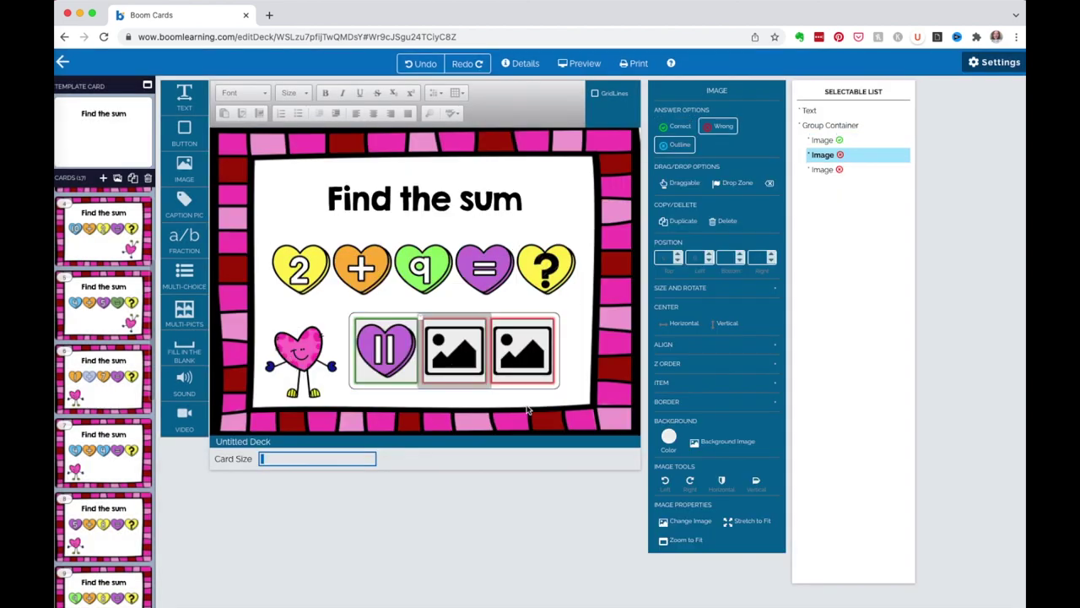
pyautogui.click(460, 360)
pyautogui.click(578, 252)
pyautogui.click(523, 354)
pyautogui.click(530, 359)
pyautogui.click(646, 257)
pyautogui.doubleClick(454, 350)
pyautogui.click(429, 248)
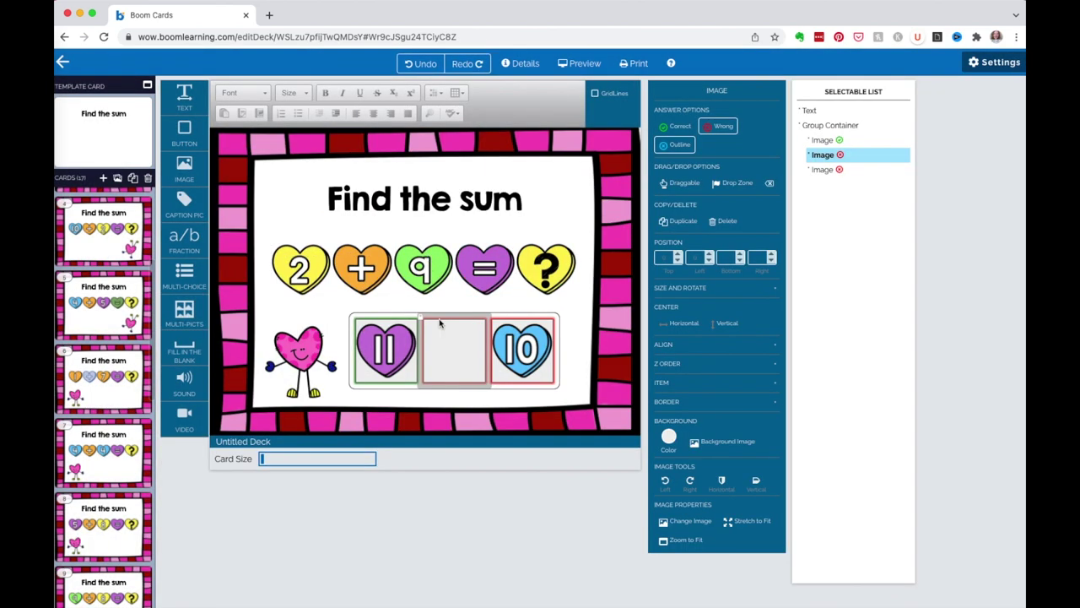
# Make the border of the answer group container transparent.
pyautogui.click(576, 340)
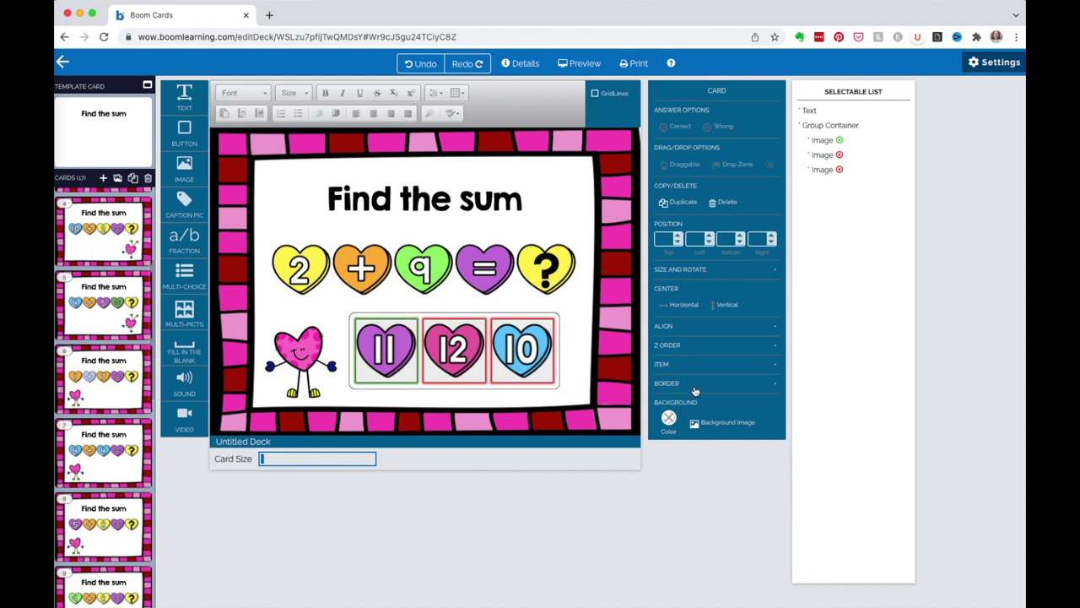
pyautogui.click(666, 385)
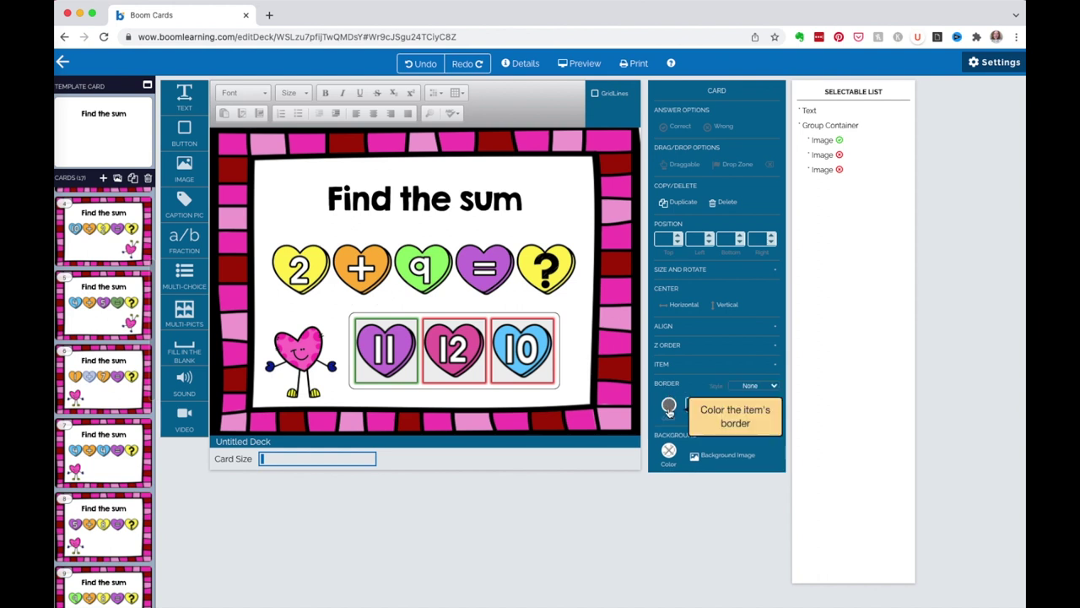
pyautogui.click(668, 406)
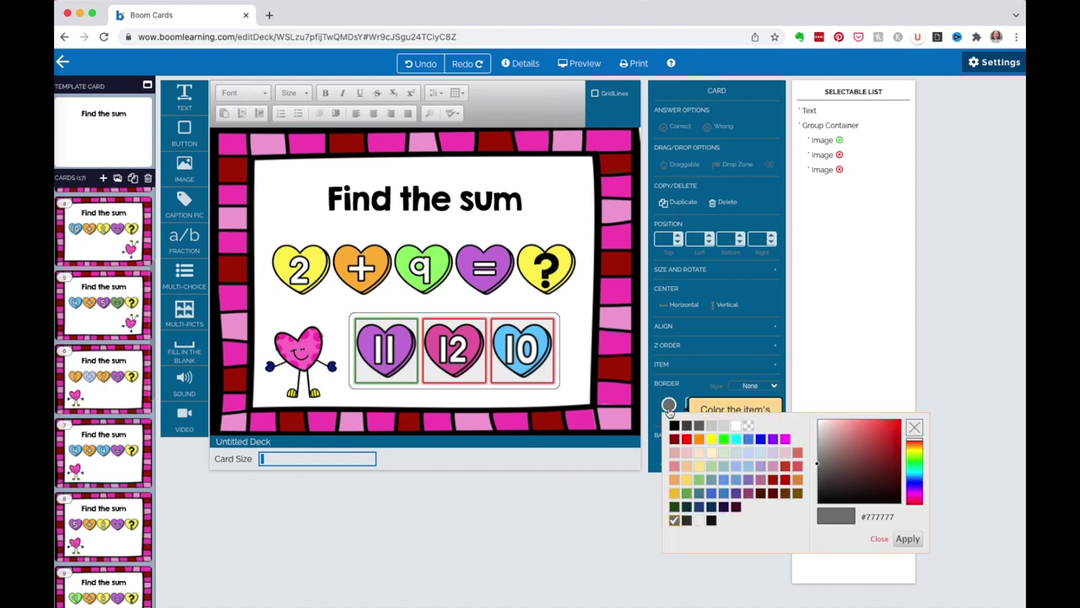
pyautogui.click(749, 427)
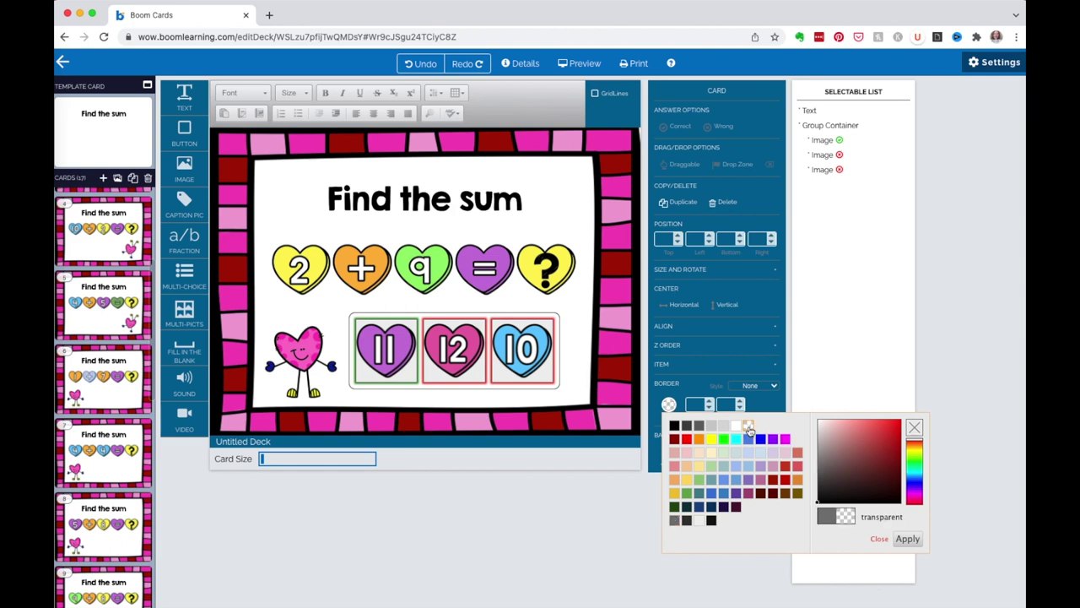
pyautogui.click(906, 540)
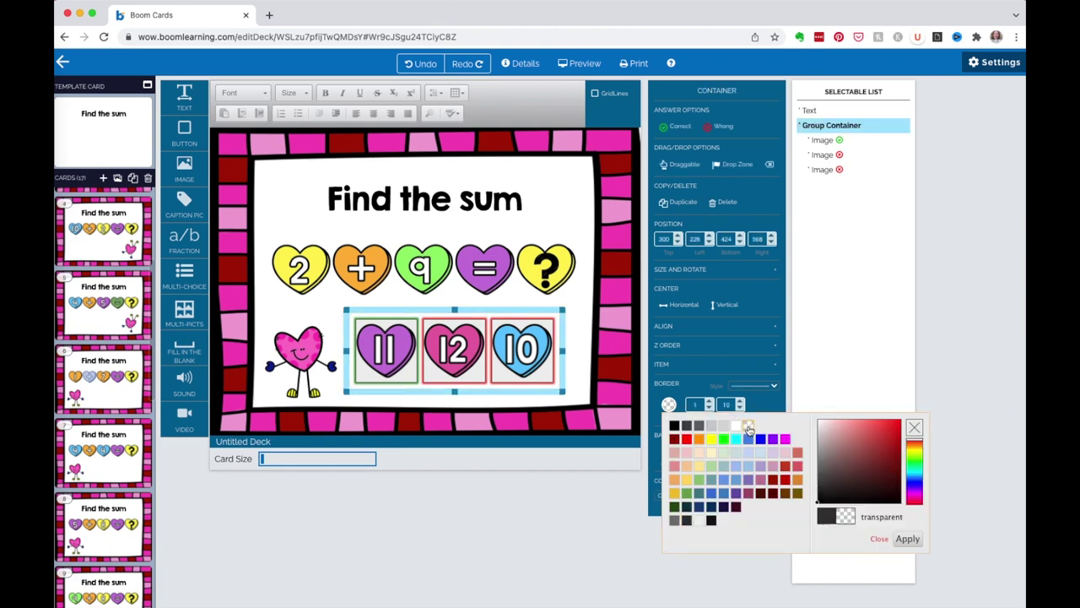
pyautogui.click(584, 346)
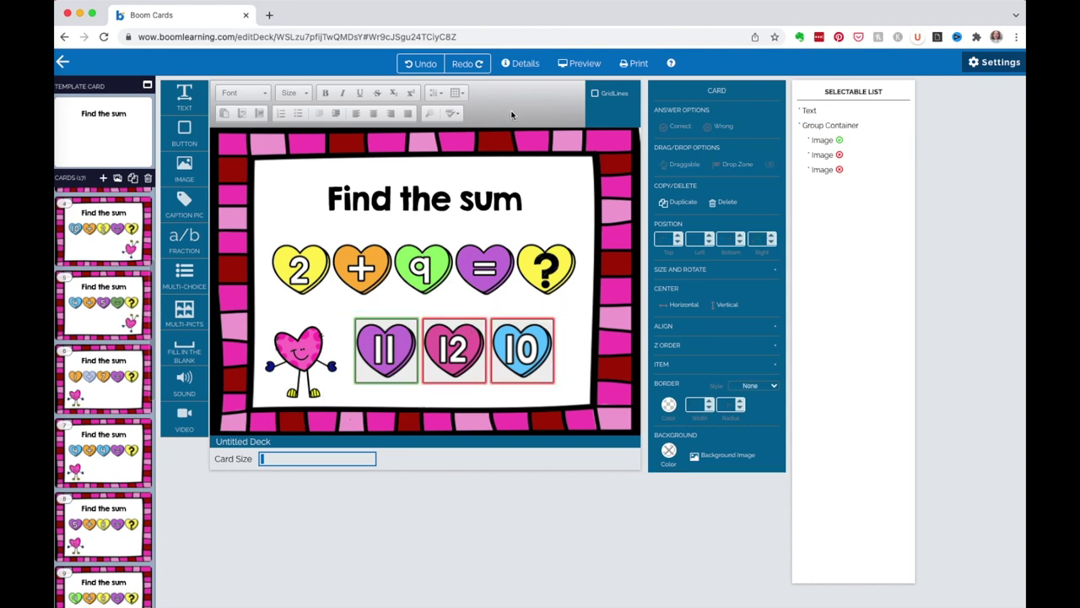
# Preview the first card, test the answer 11, and return to editing the deck.
pyautogui.click(579, 63)
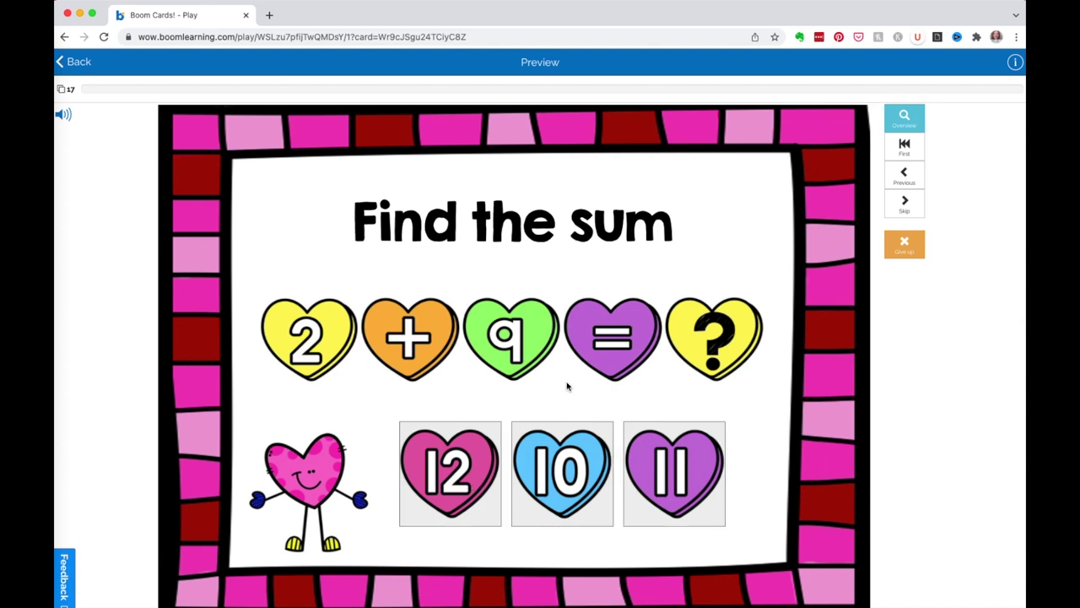
pyautogui.click(665, 481)
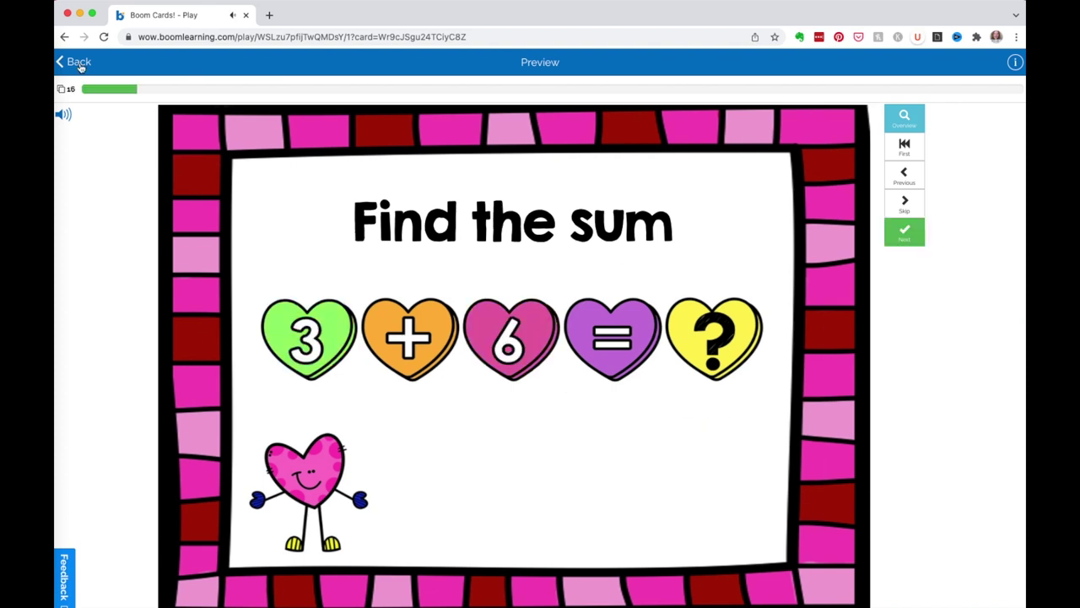
pyautogui.click(81, 66)
pyautogui.click(596, 349)
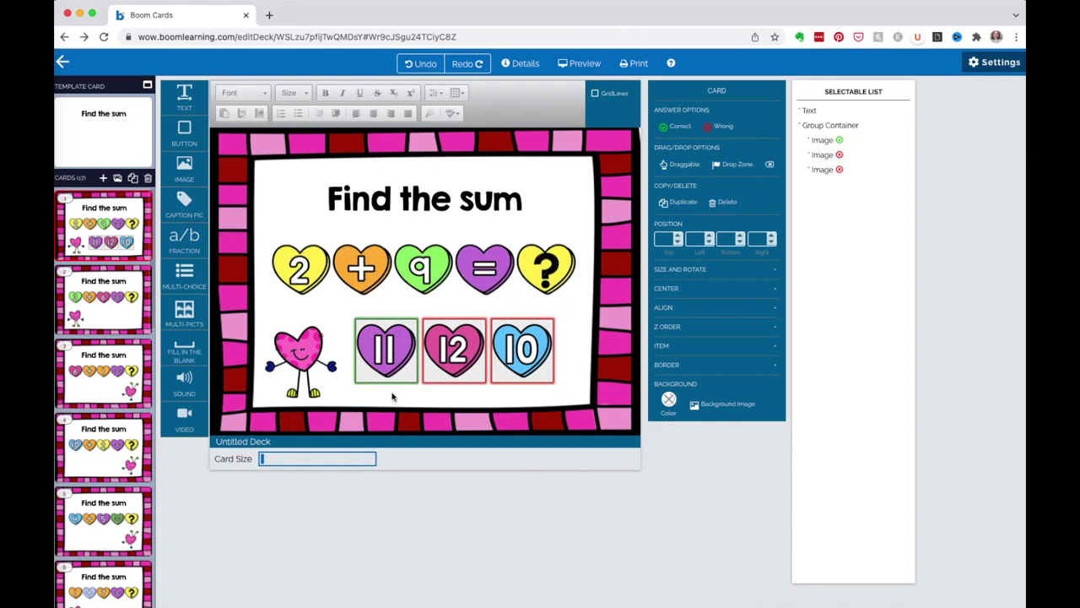
# Make the background of the 11, 12 and 10 answer images transparent.
pyautogui.click(404, 324)
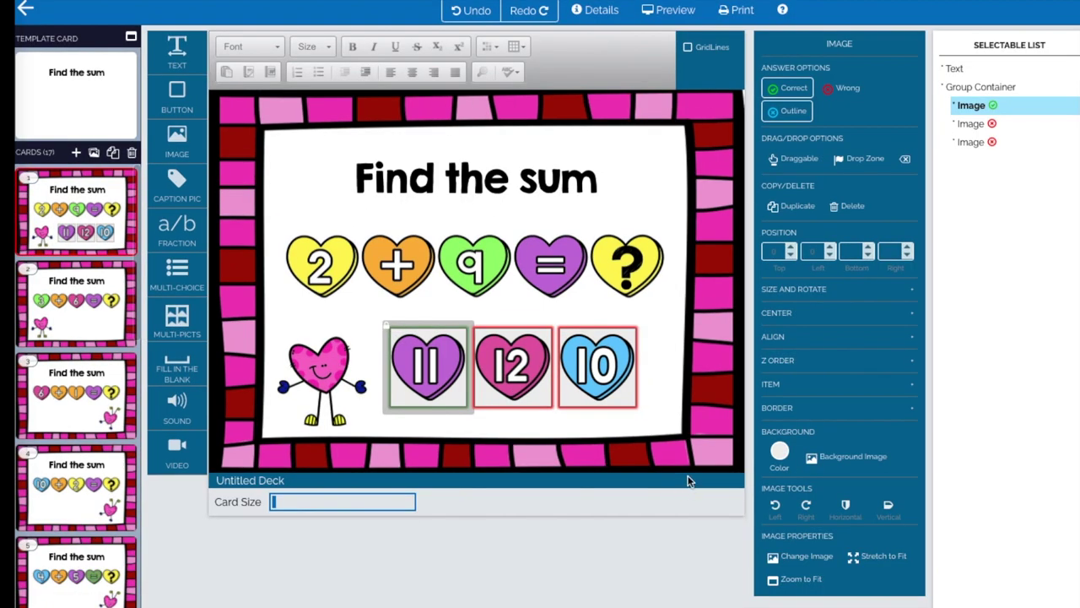
pyautogui.click(780, 452)
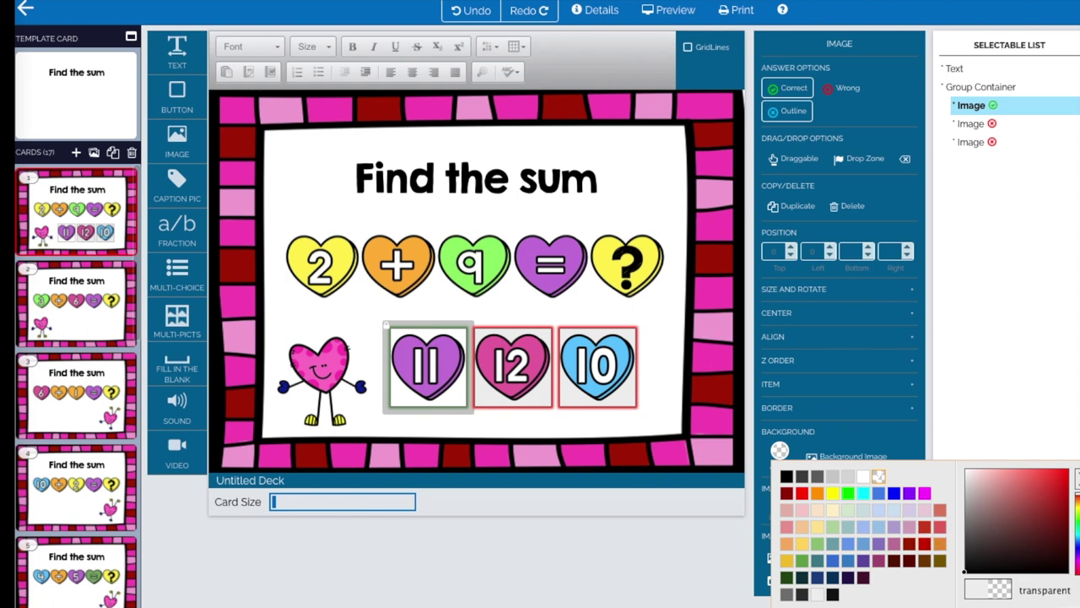
pyautogui.click(533, 399)
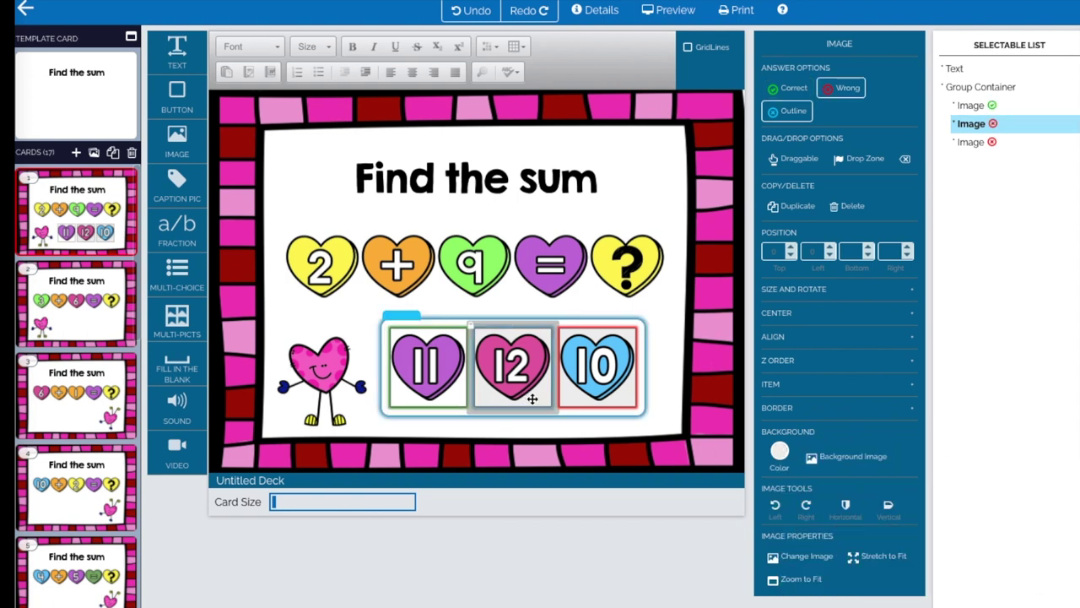
pyautogui.click(778, 451)
pyautogui.click(635, 385)
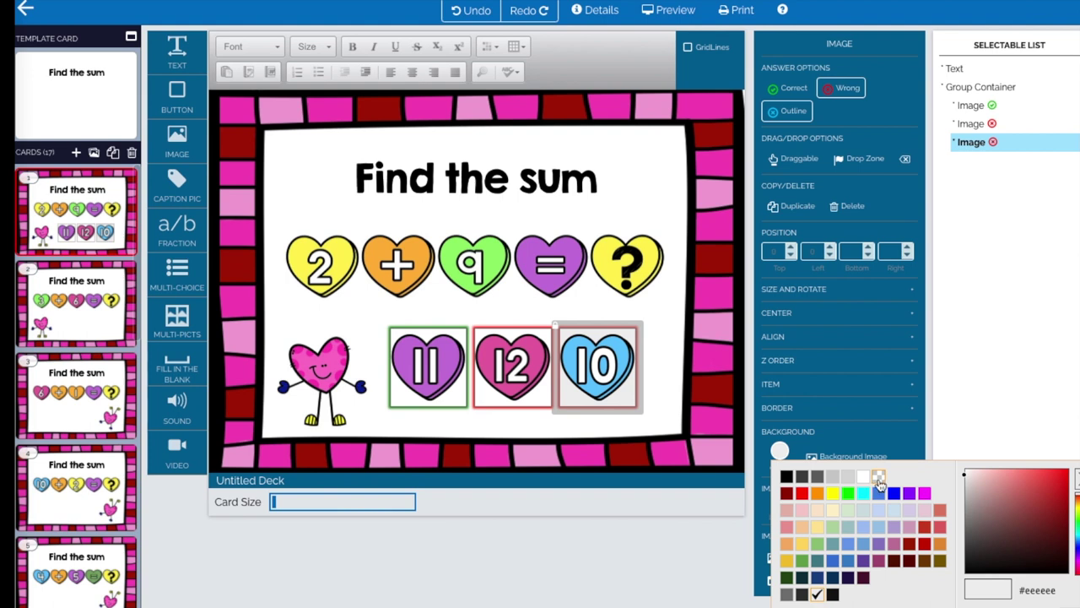
pyautogui.click(878, 480)
pyautogui.click(668, 358)
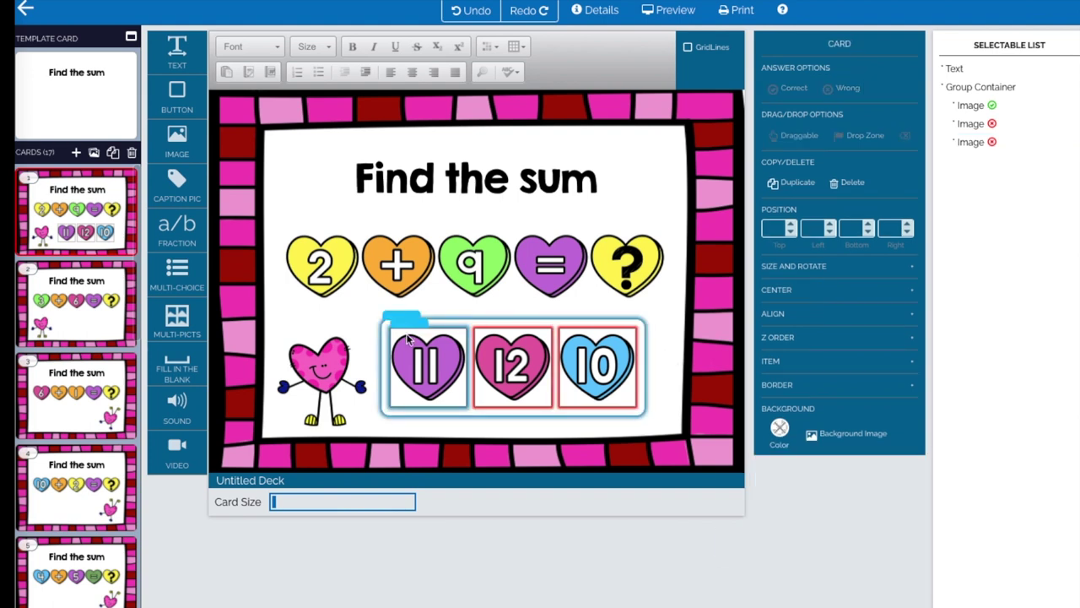
# Make the borders of the 11, 12 and 10 answer images transparent, and preview the first card.
pyautogui.click(438, 353)
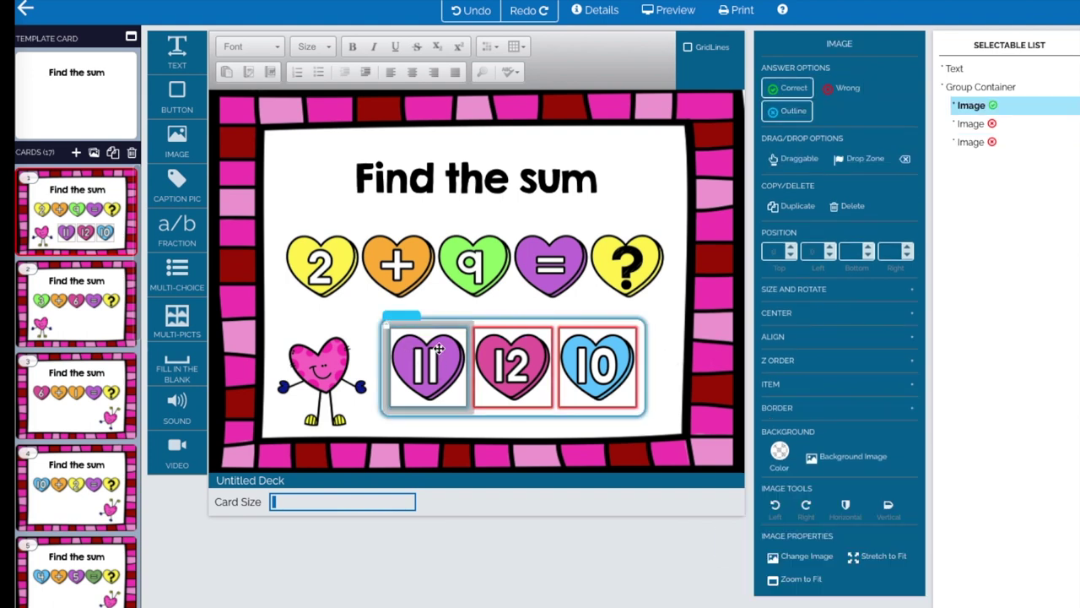
pyautogui.click(913, 411)
pyautogui.click(779, 433)
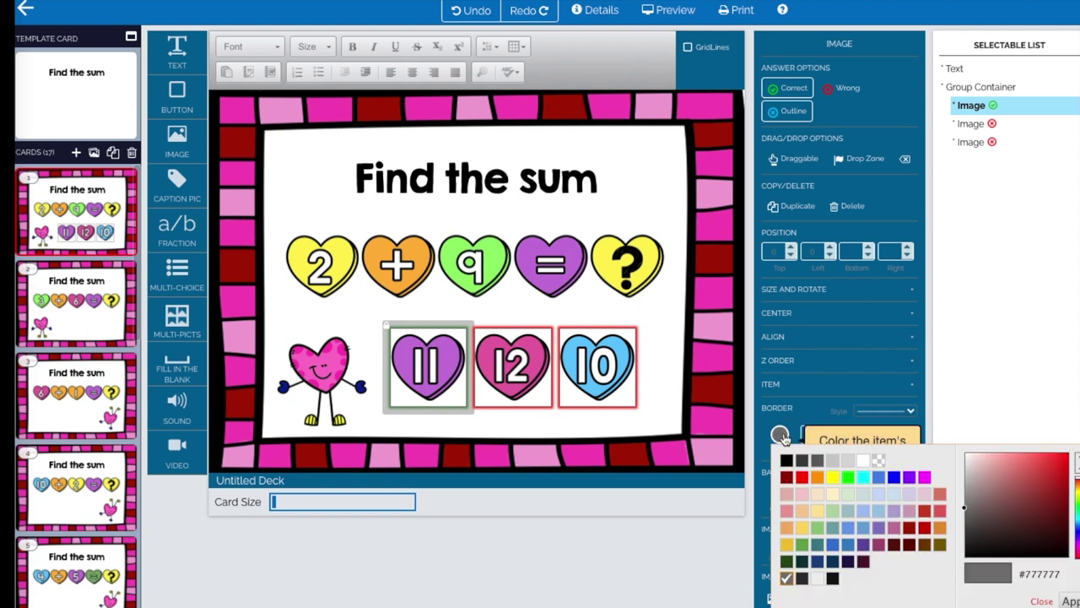
pyautogui.click(541, 386)
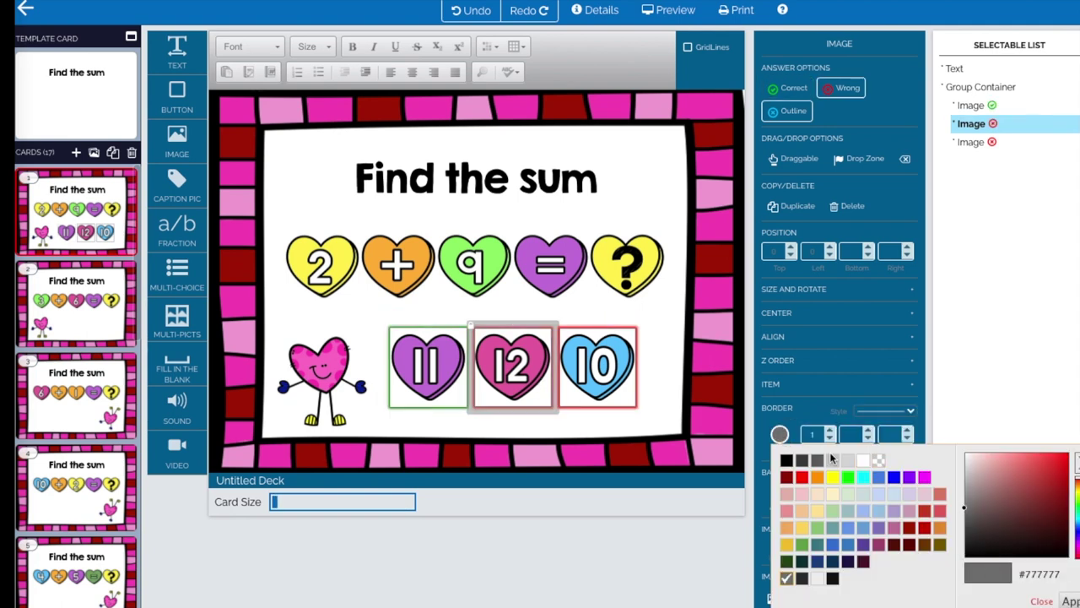
pyautogui.click(618, 384)
pyautogui.click(661, 357)
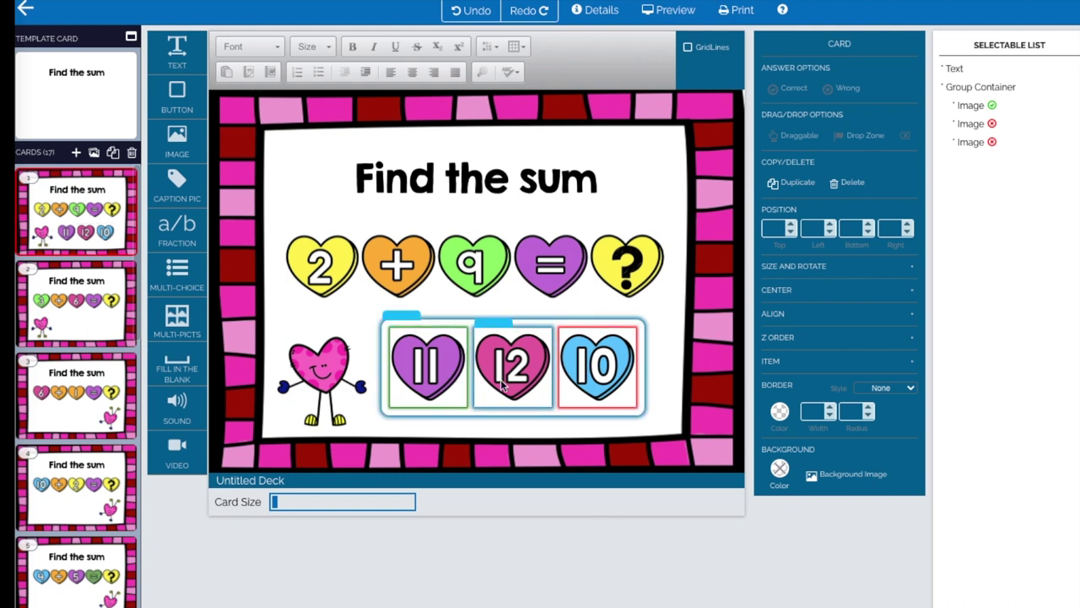
pyautogui.click(460, 382)
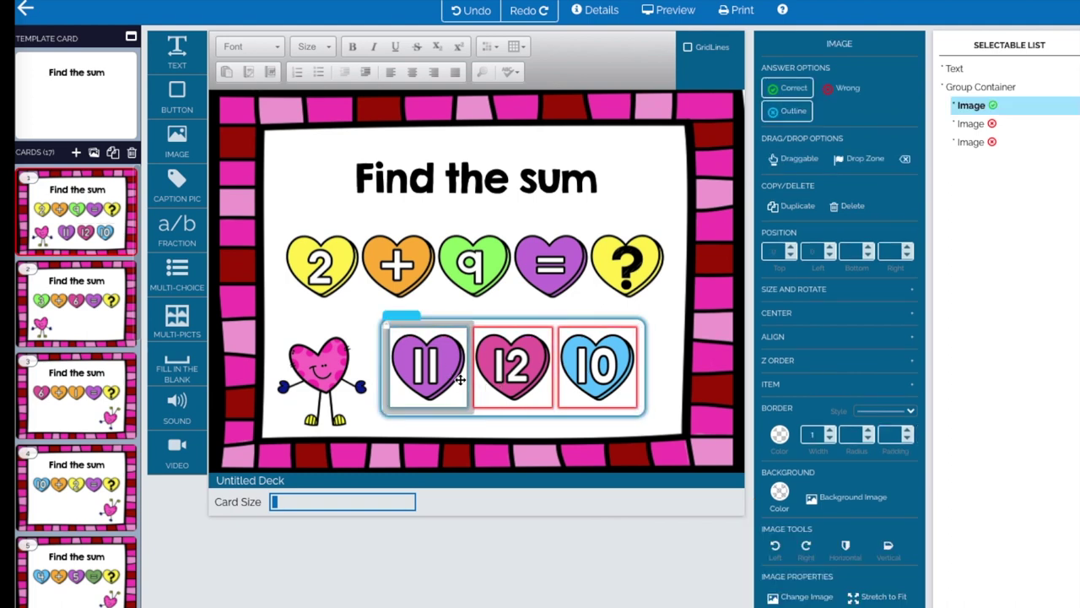
pyautogui.click(530, 324)
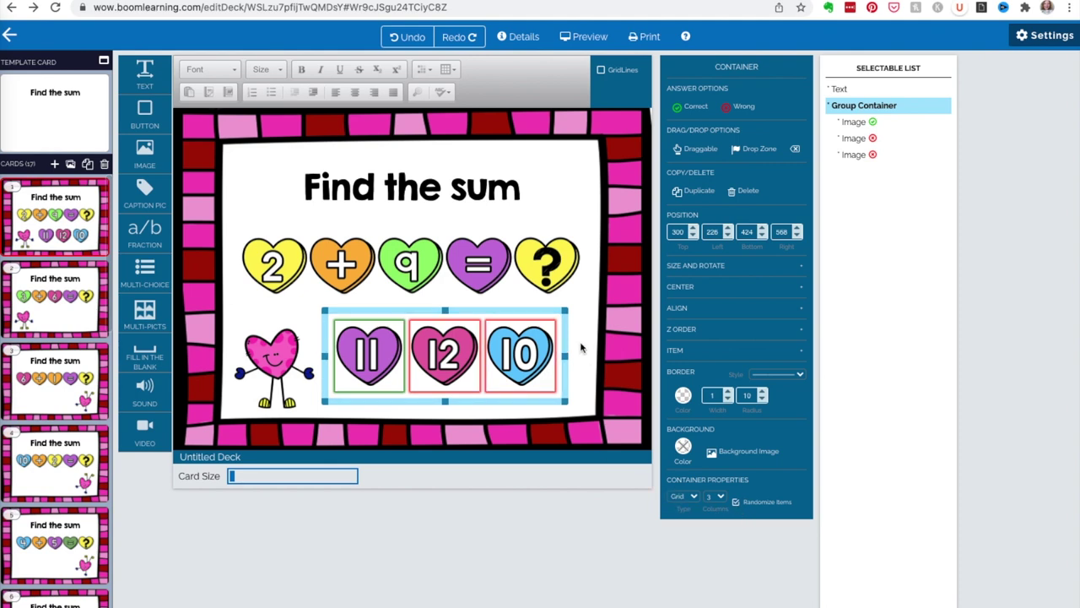
pyautogui.click(583, 41)
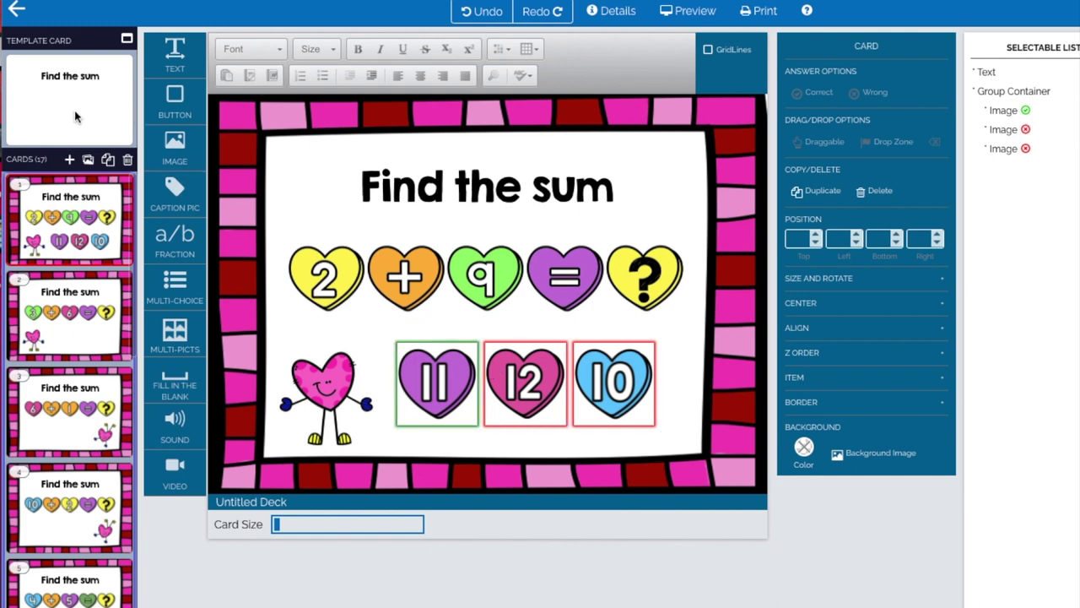
# Copy the answer group container from card 1 and paste it onto card 2.
pyautogui.click(525, 337)
pyautogui.press('super+c')
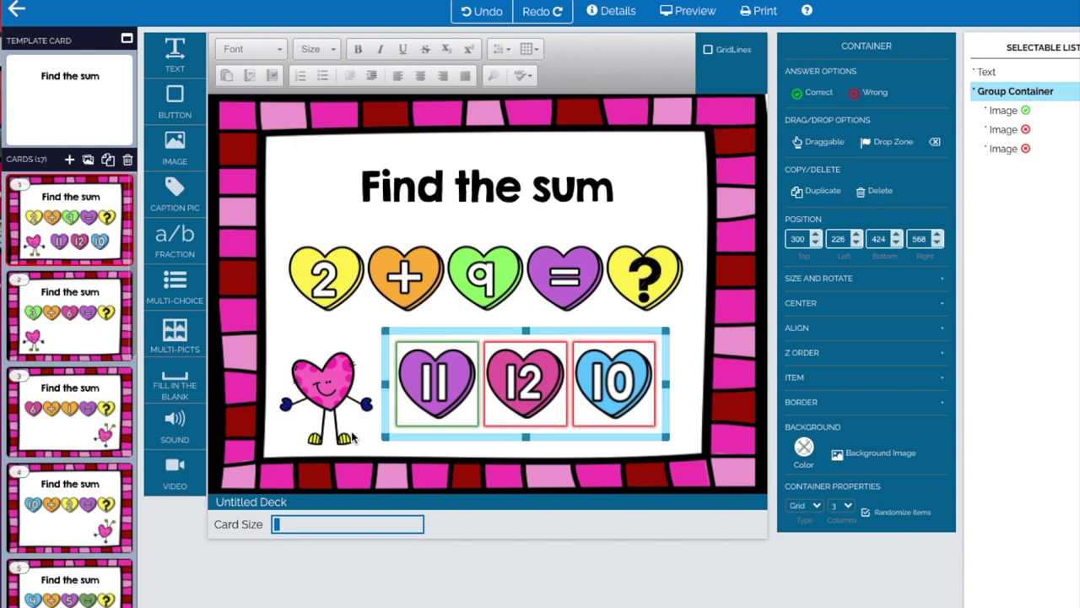
pyautogui.click(75, 310)
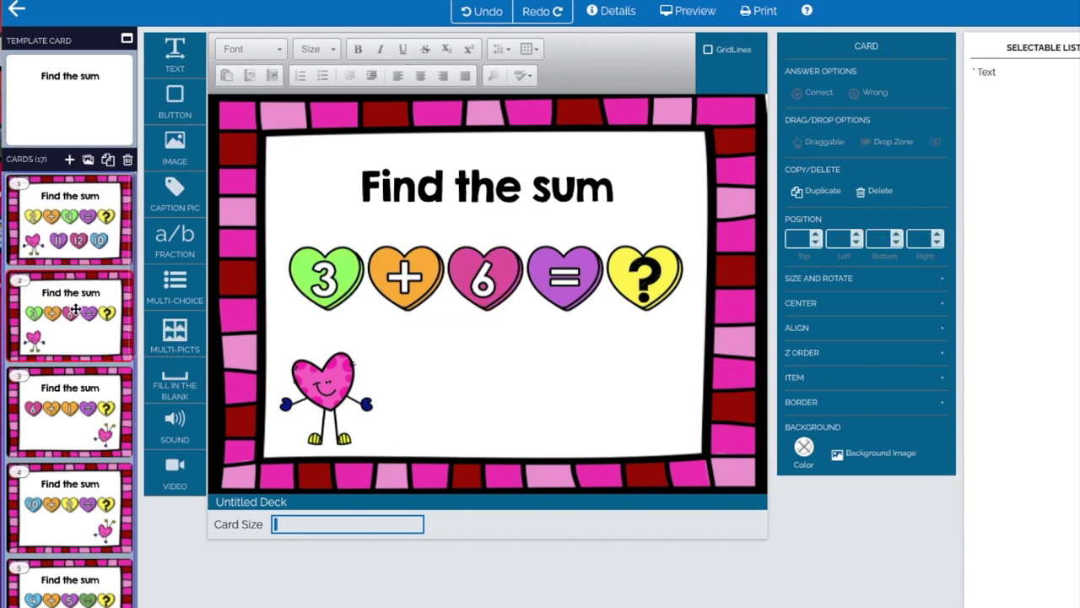
pyautogui.click(514, 396)
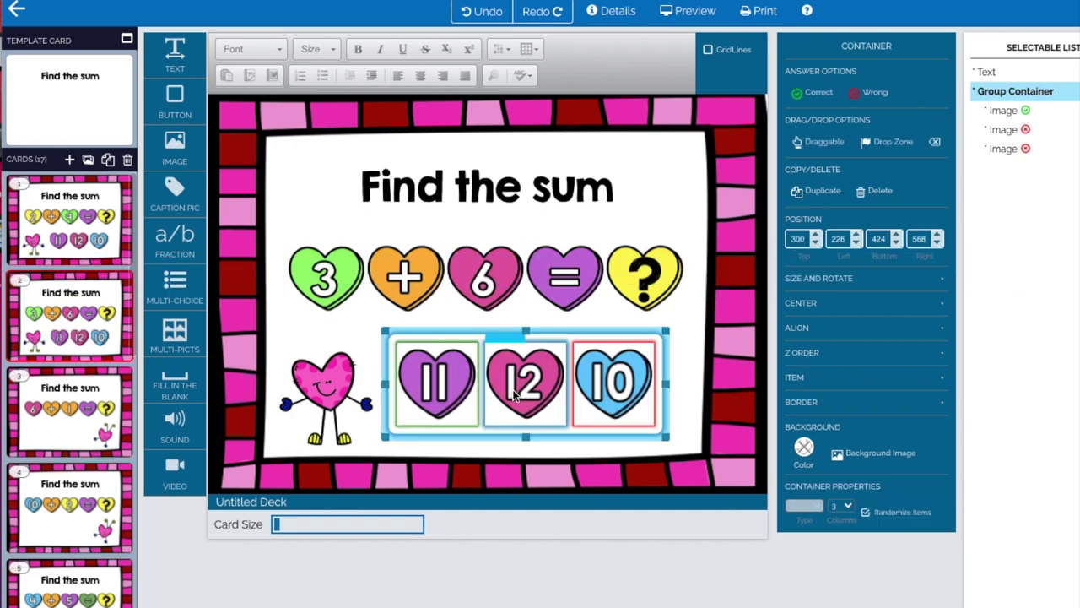
# Change card 2's correct 11 image to the green candy heart 9 and its wrong 12 image to the purple candy heart 11.
pyautogui.click(436, 392)
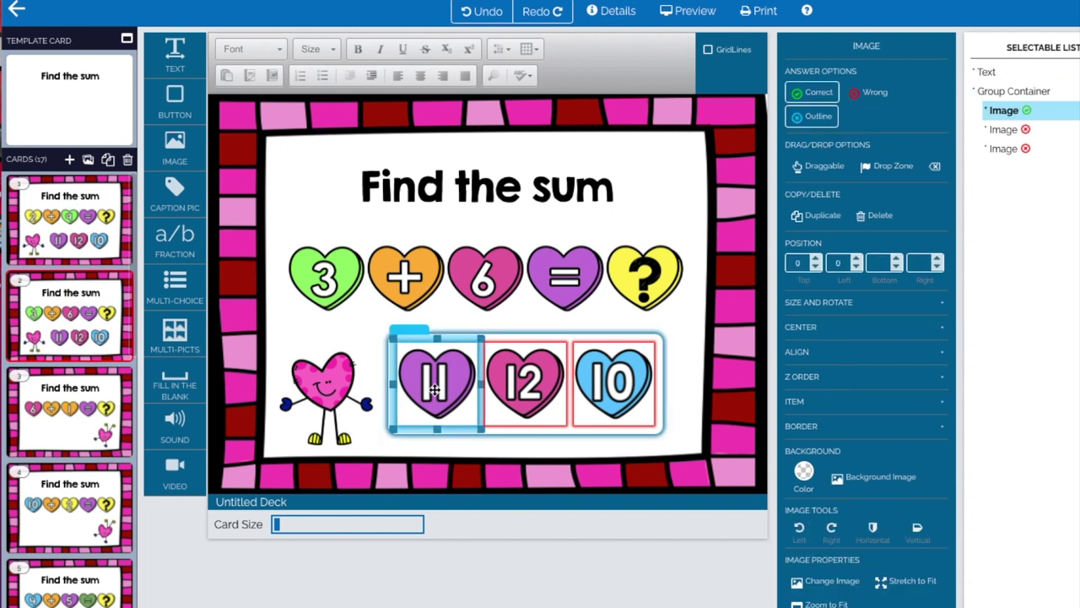
pyautogui.click(824, 587)
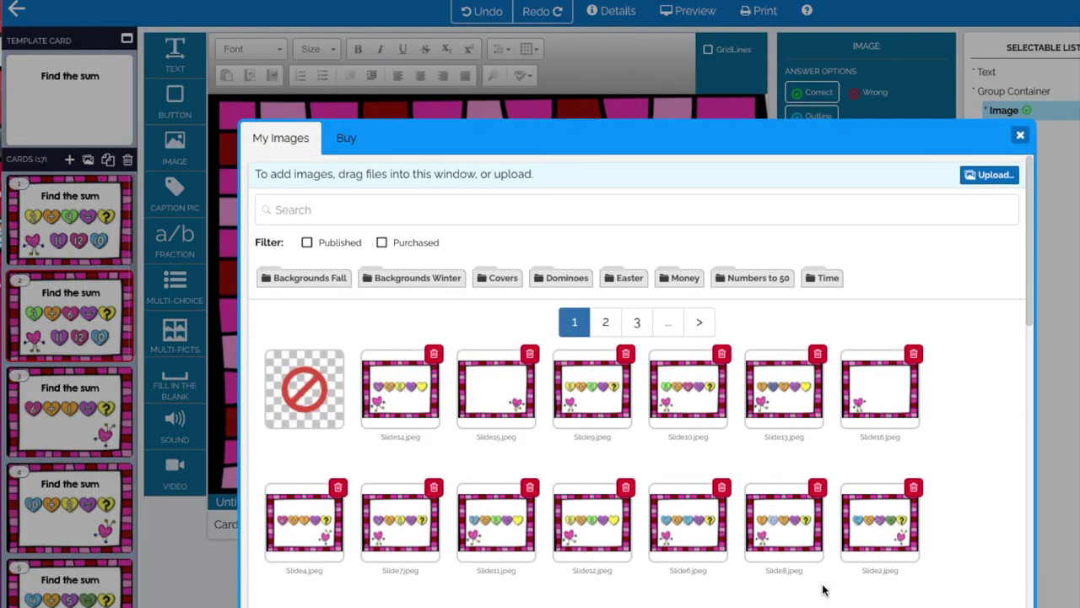
pyautogui.moveTo(1021, 250); pyautogui.dragTo(1023, 489)
pyautogui.click(687, 333)
pyautogui.click(522, 387)
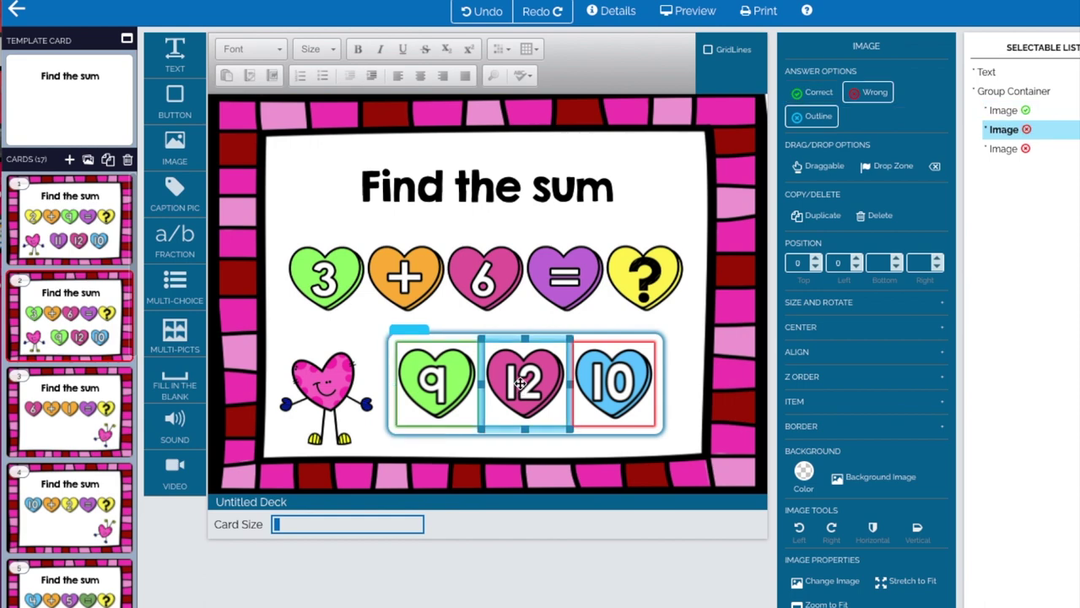
pyautogui.click(817, 581)
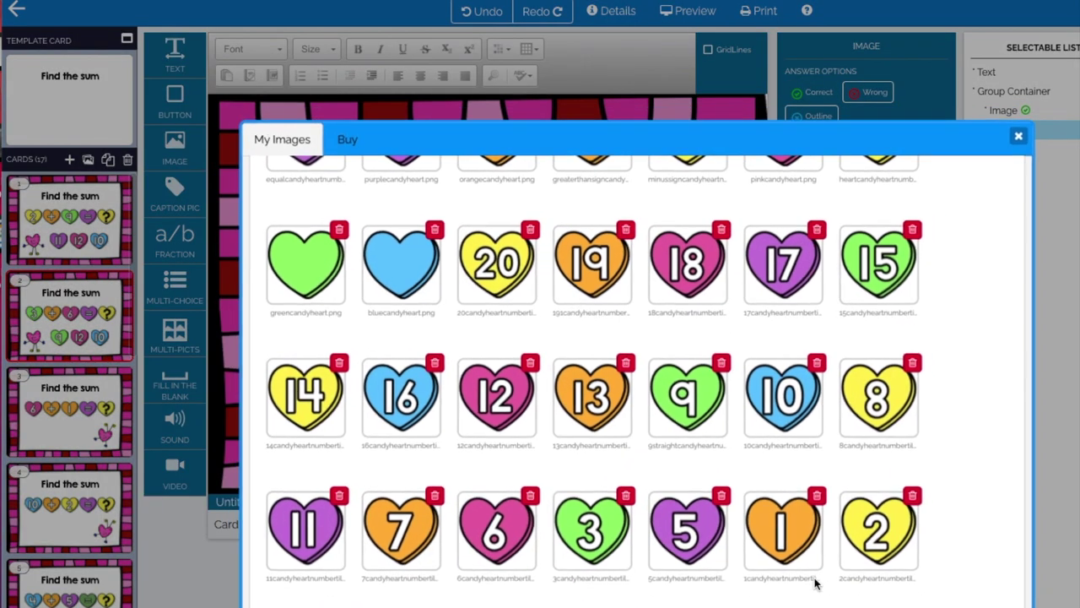
pyautogui.click(301, 526)
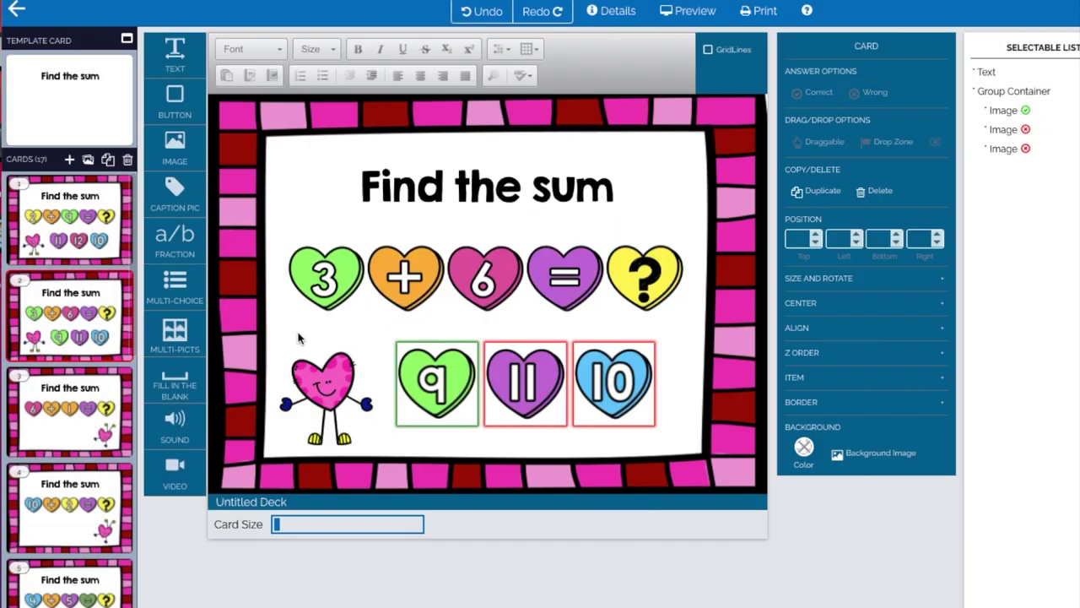
# Paste the answer group onto card 3 and move it left, clear of the heart character.
pyautogui.click(74, 394)
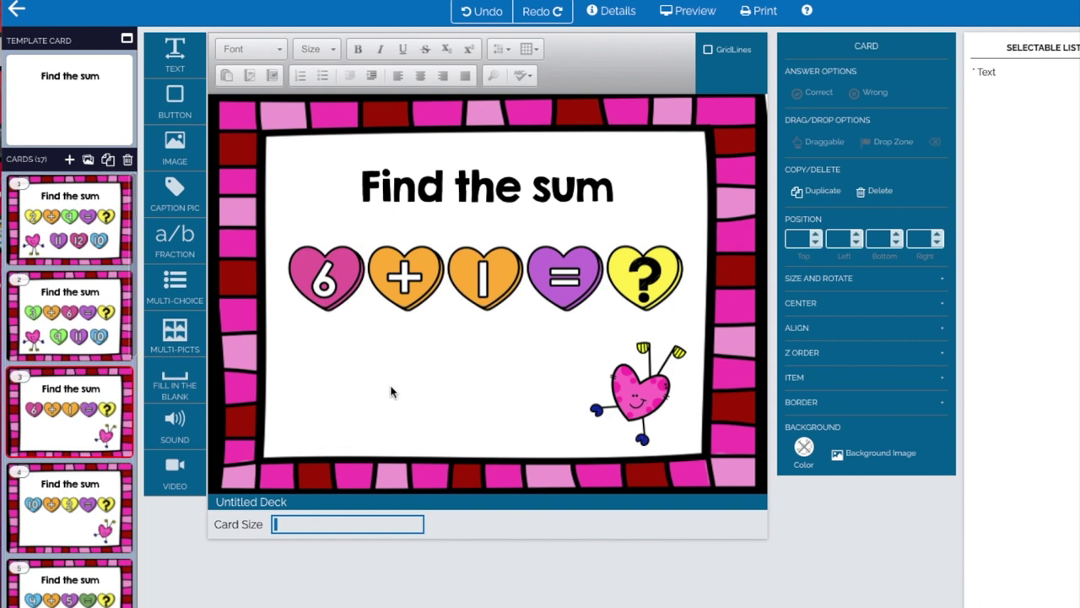
pyautogui.hotkey('ctrl', 'v')
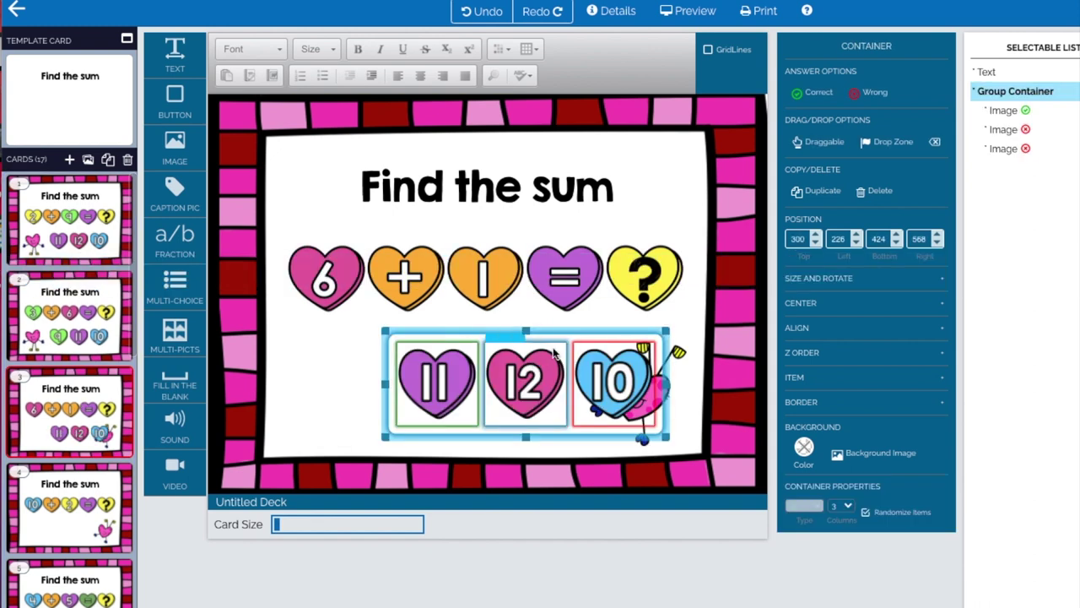
pyautogui.moveTo(558, 330); pyautogui.dragTo(468, 326)
# Replace card 3's answer images with the orange candy heart 7, yellow 8 and green 9, in that order.
pyautogui.doubleClick(327, 384)
pyautogui.click(398, 540)
pyautogui.doubleClick(435, 382)
pyautogui.click(882, 397)
pyautogui.doubleClick(525, 382)
pyautogui.click(672, 431)
# Paste the answer group onto card 4 and place it beside the heart character, at top 305 and left 122.
pyautogui.click(46, 509)
pyautogui.click(393, 417)
pyautogui.moveTo(557, 339); pyautogui.dragTo(470, 342)
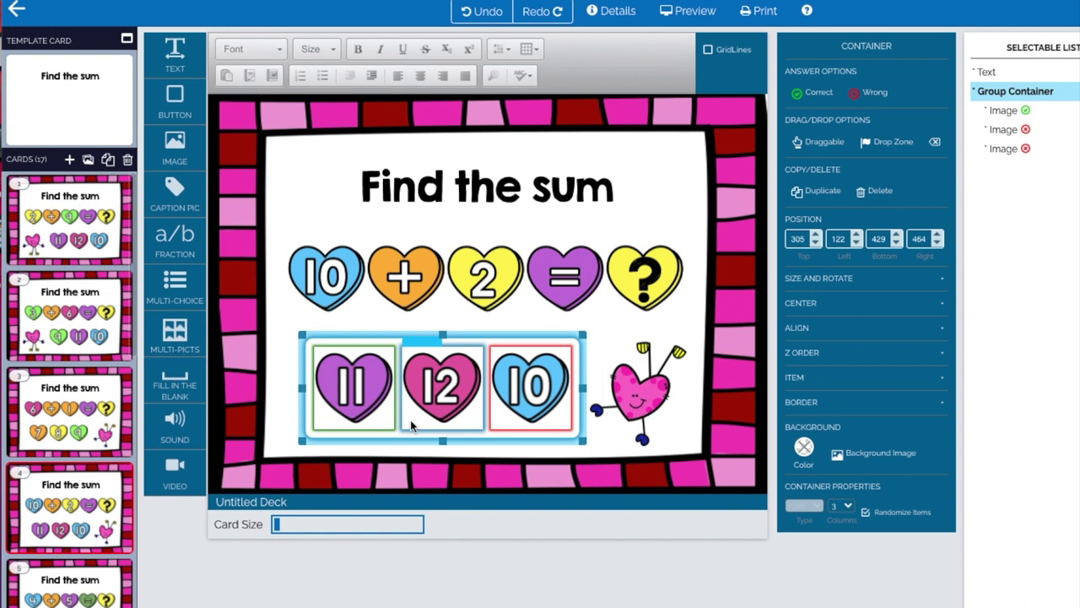
# On card 4, mark the 12 image as the correct answer and the 11 image as wrong.
pyautogui.click(441, 386)
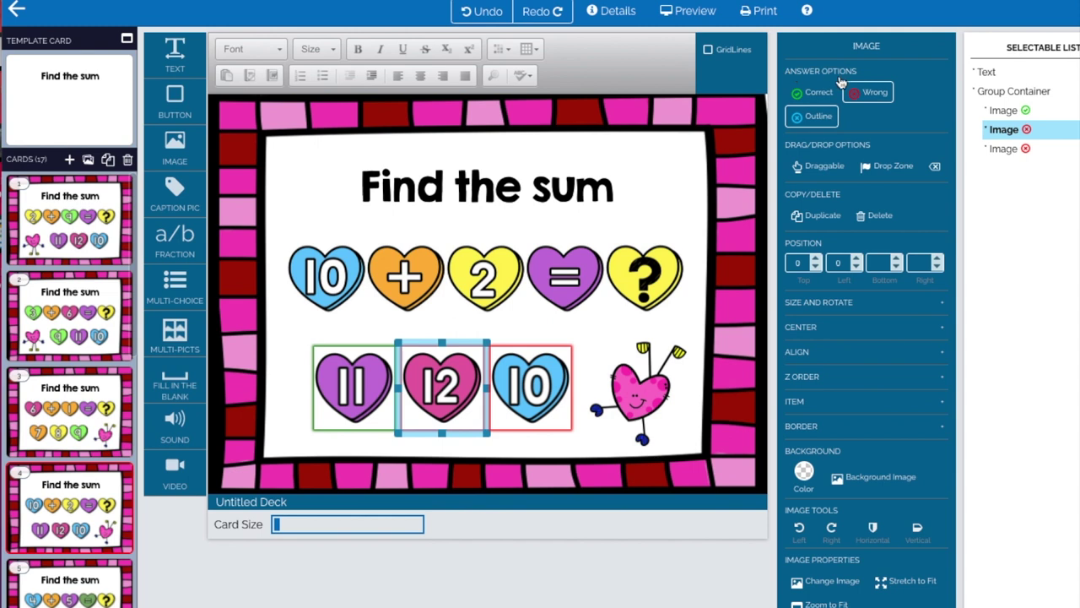
pyautogui.click(816, 94)
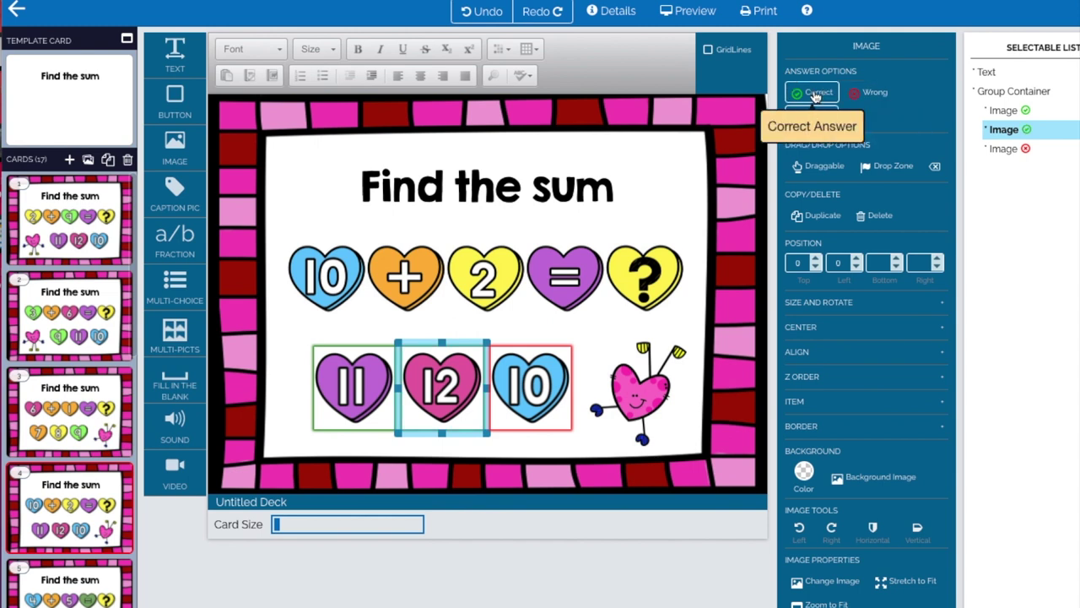
pyautogui.click(363, 397)
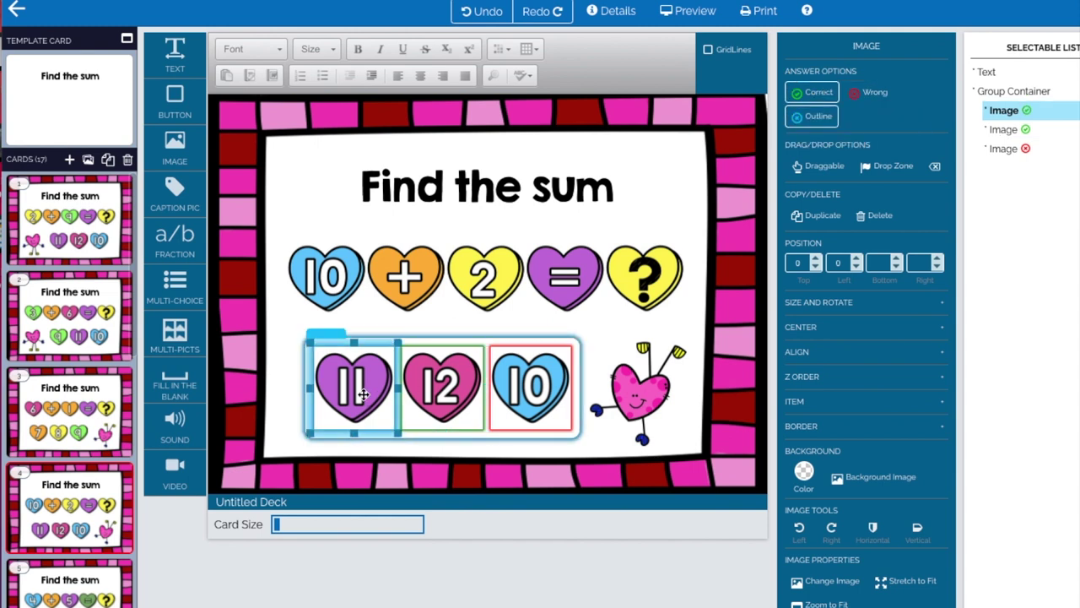
pyautogui.click(813, 95)
pyautogui.click(868, 93)
pyautogui.click(435, 380)
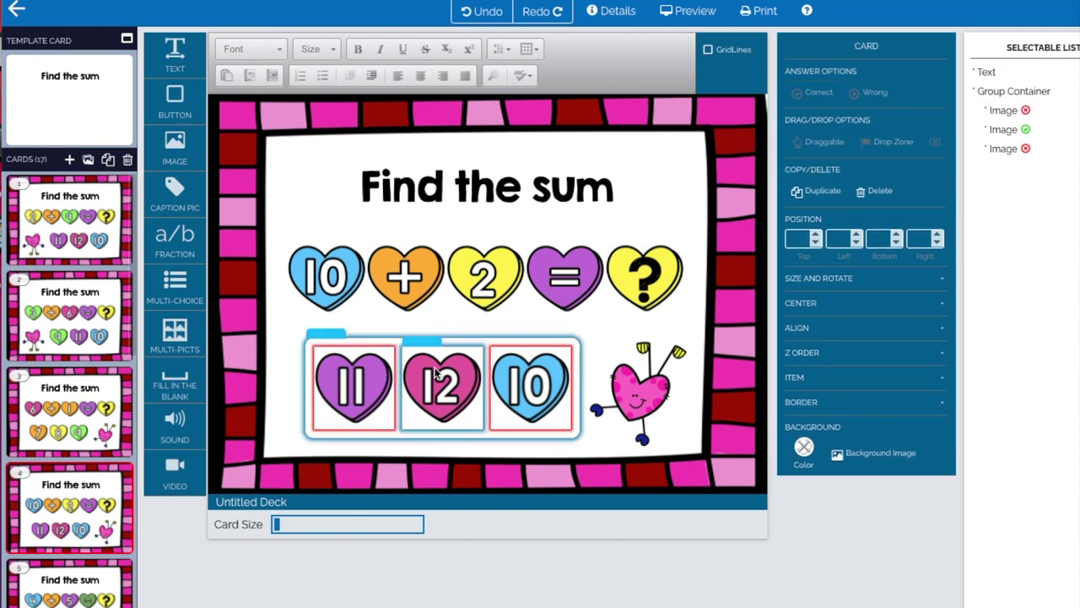
pyautogui.click(453, 454)
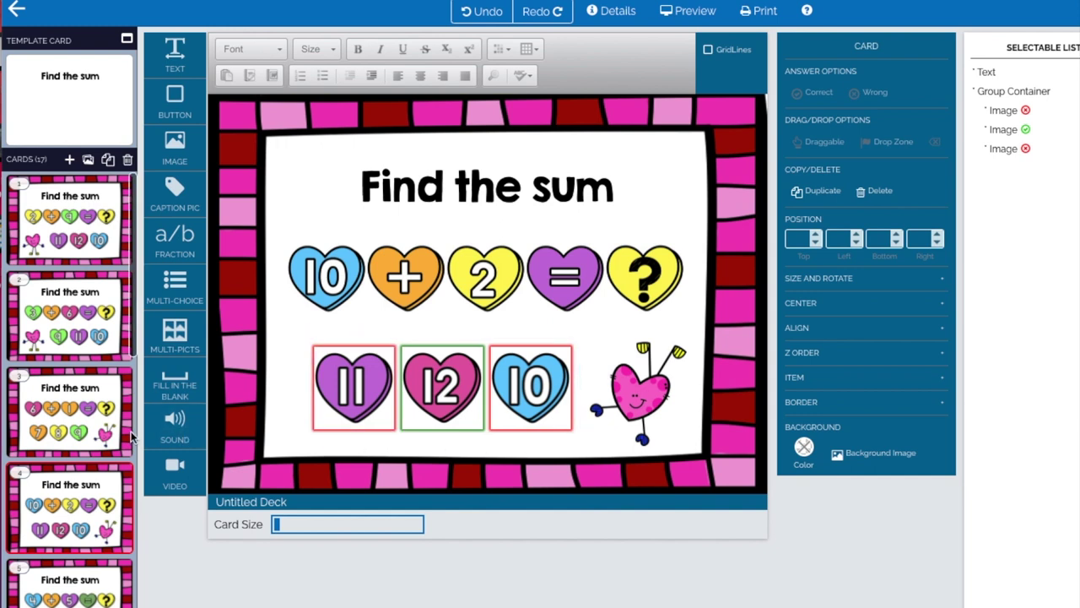
# Paste the answer group onto card 5 left of the character, and change its 11 to the green 9 and its 12 to the yellow 8.
pyautogui.scroll(-1, 116, 436)
pyautogui.click(76, 564)
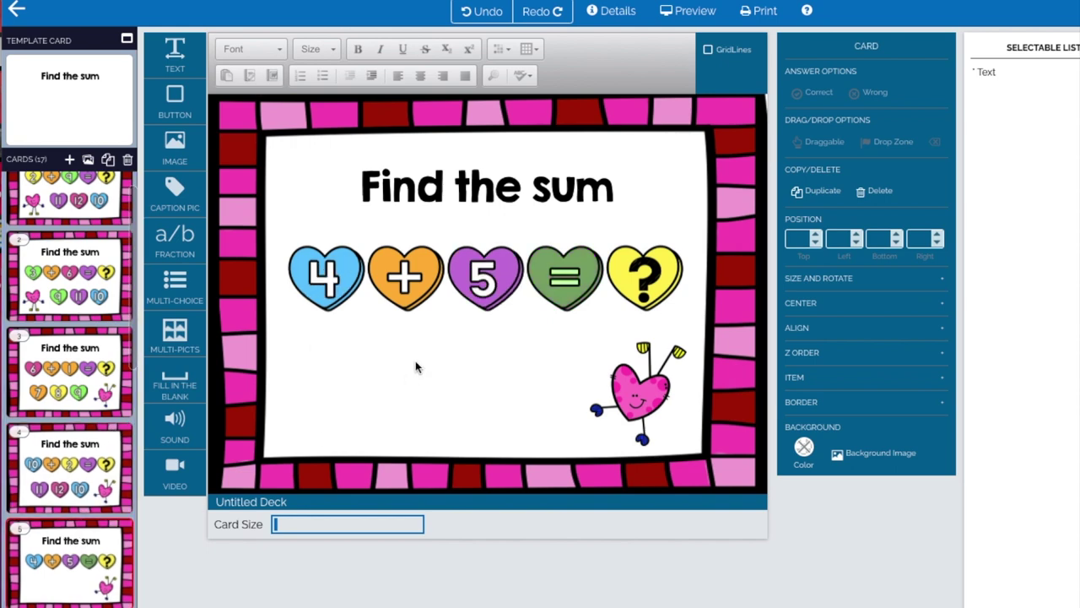
pyautogui.hotkey('ctrl', 'v')
pyautogui.moveTo(416, 360); pyautogui.dragTo(331, 363)
pyautogui.doubleClick(334, 371)
pyautogui.click(692, 468)
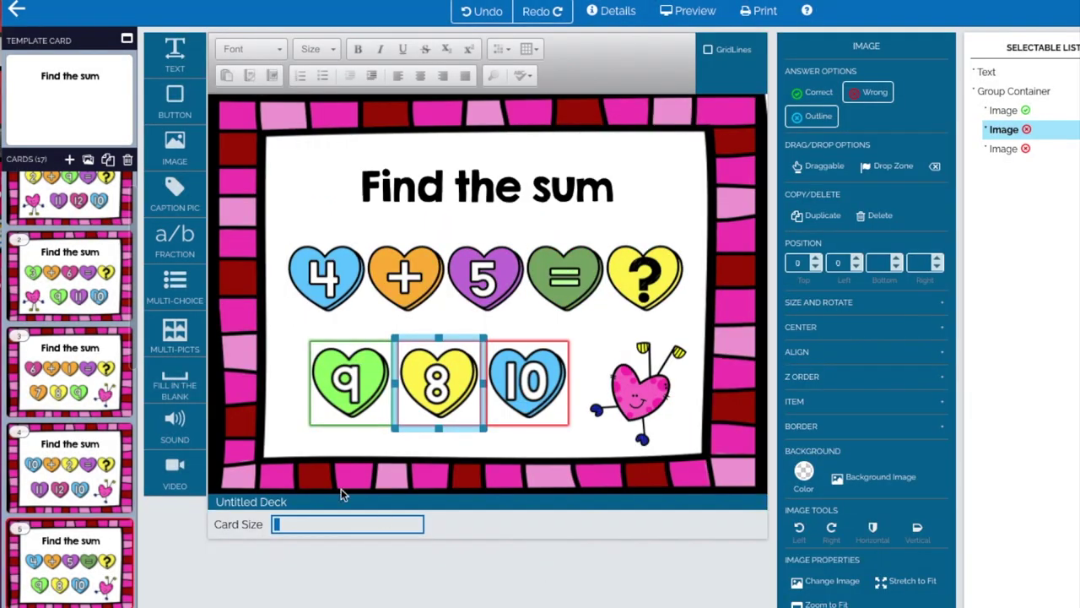
# Add a fill-in-the-blank box to card 11 (10 + 3) and size it to fit over the blank yellow heart.
pyautogui.scroll(1, 80, 238)
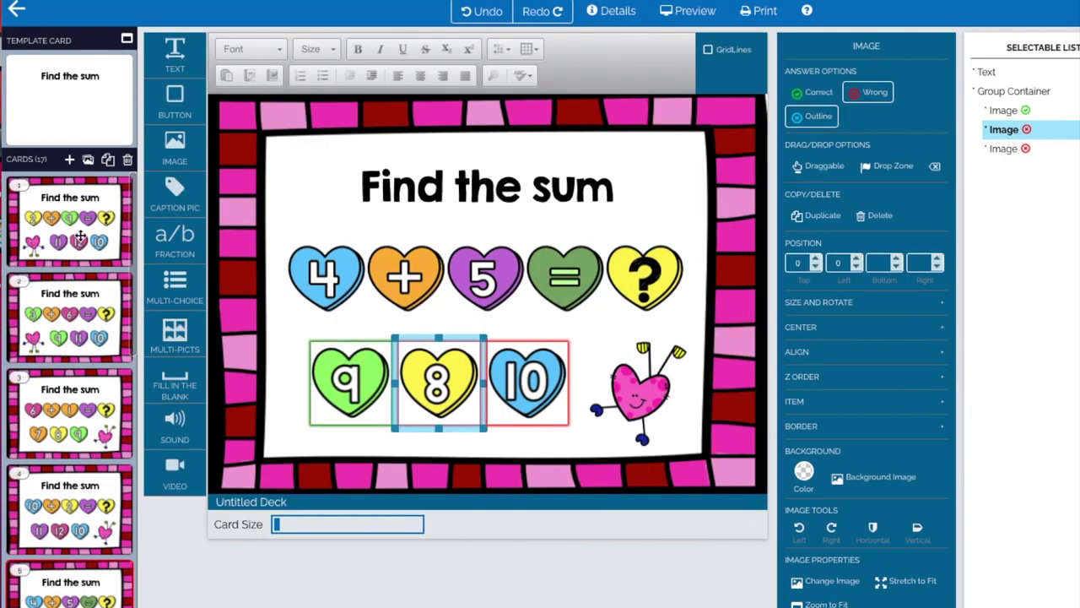
pyautogui.scroll(-8, 84, 214)
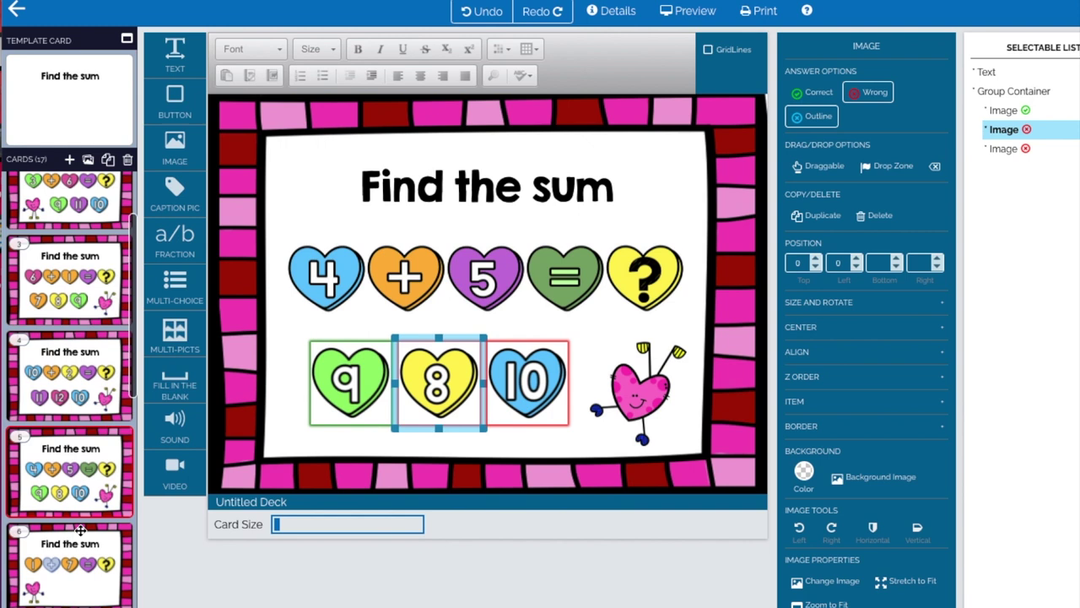
pyautogui.scroll(-1, 81, 530)
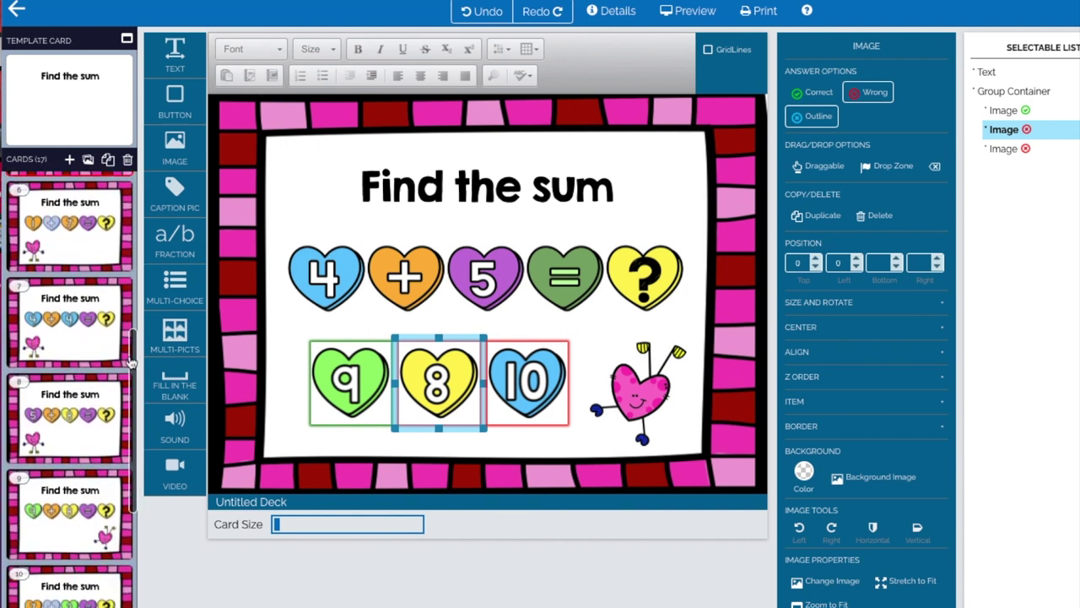
pyautogui.scroll(-6, 132, 344)
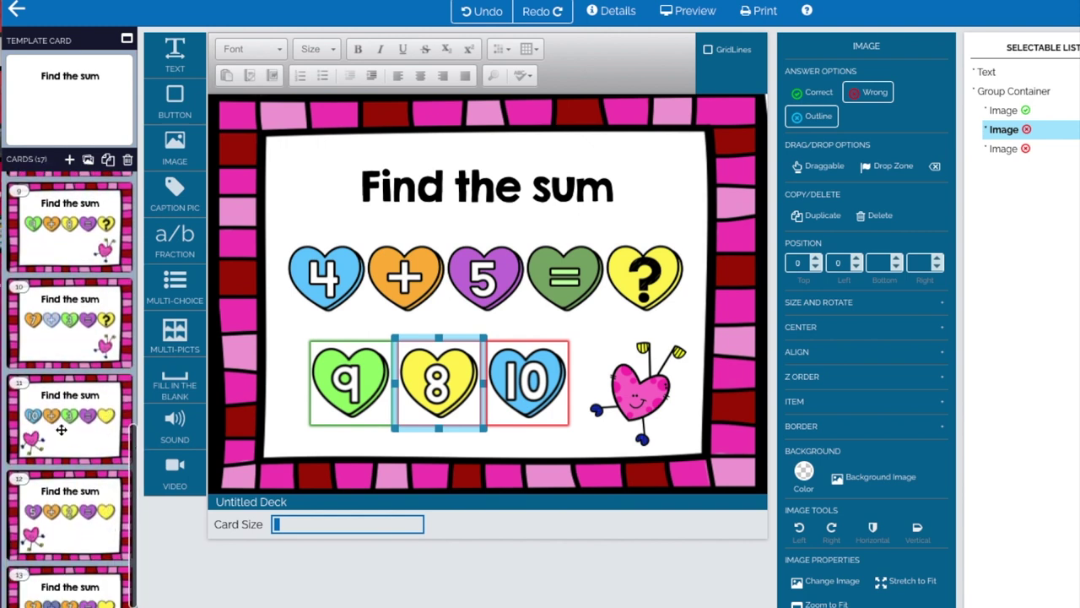
pyautogui.click(60, 430)
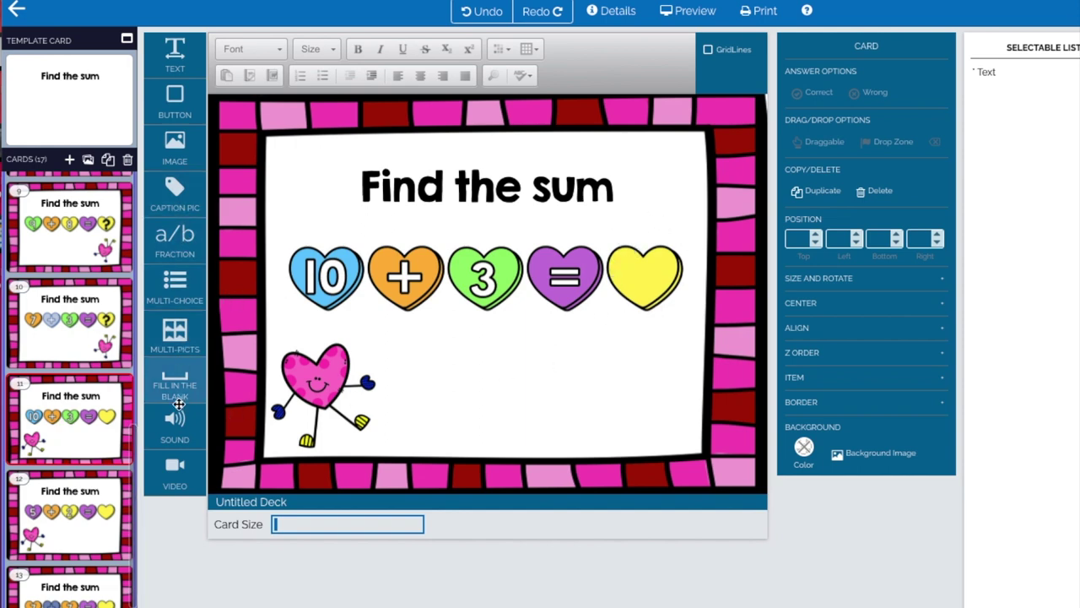
pyautogui.moveTo(165, 381); pyautogui.dragTo(638, 272)
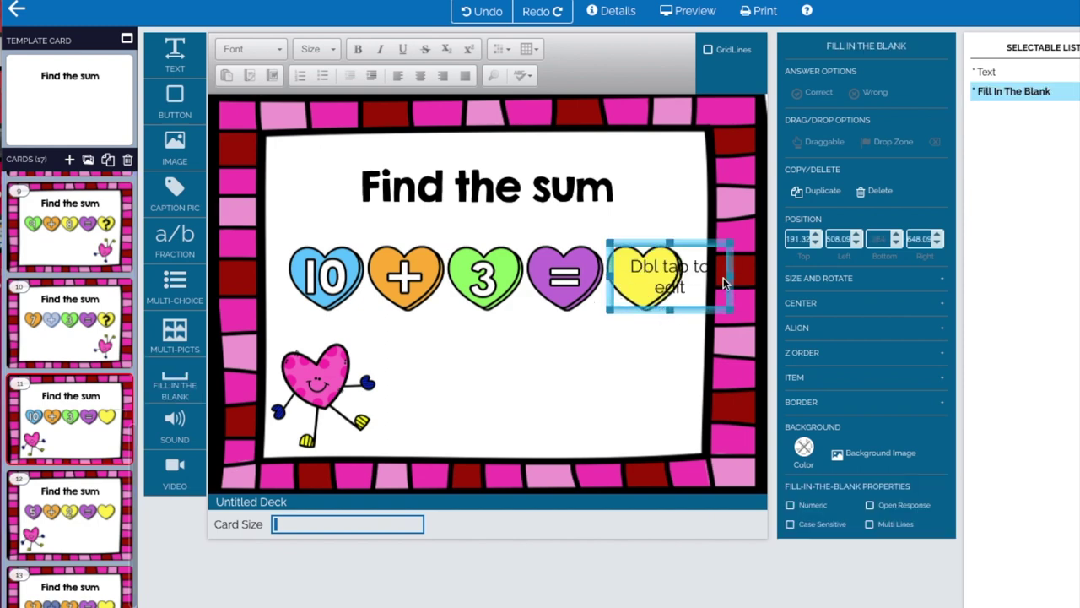
pyautogui.moveTo(728, 277); pyautogui.dragTo(687, 279)
pyautogui.moveTo(606, 311); pyautogui.dragTo(599, 316)
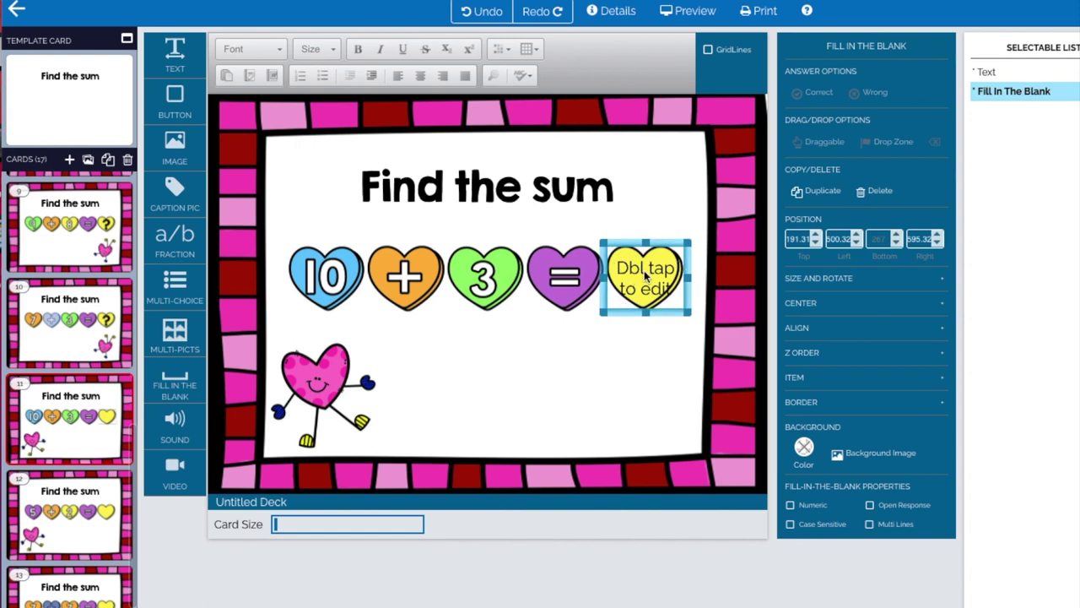
# Enter 13 as the answer for card 11's fill-in-the-blank box and make it numeric.
pyautogui.doubleClick(645, 274)
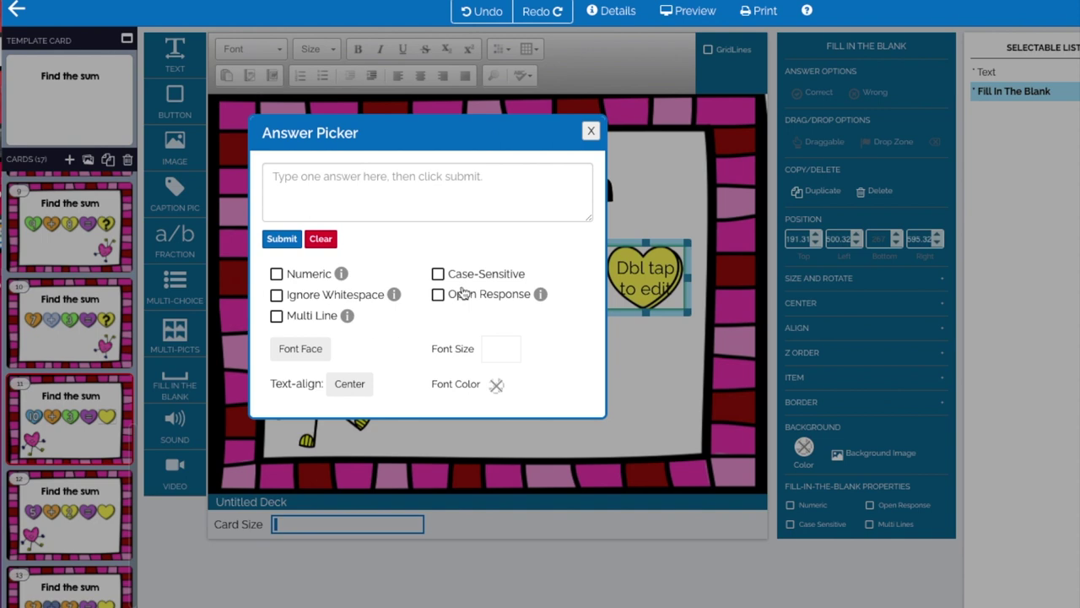
pyautogui.click(359, 180)
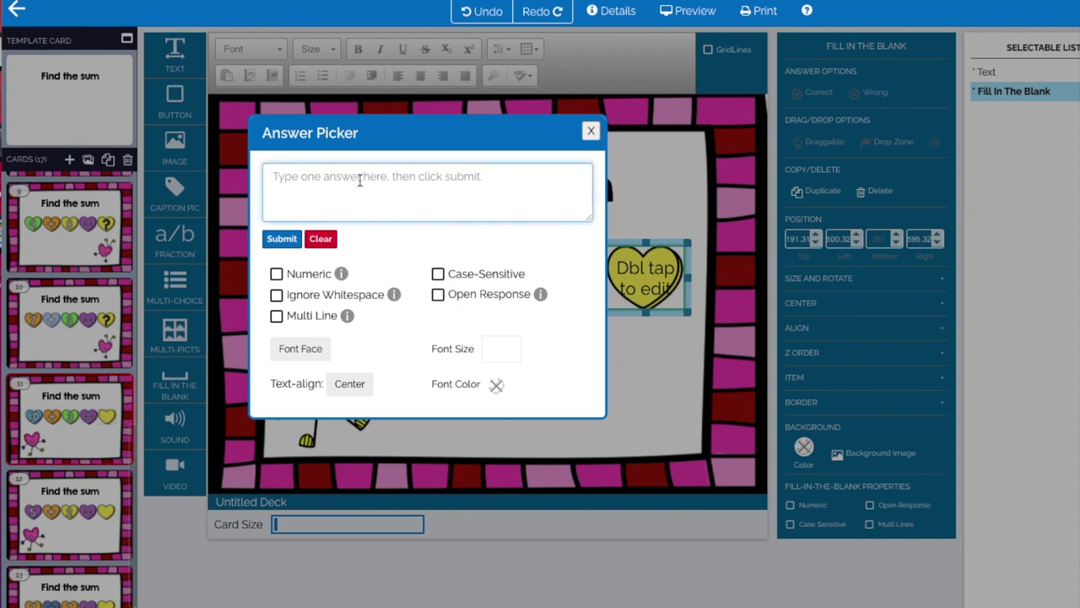
pyautogui.write('13')
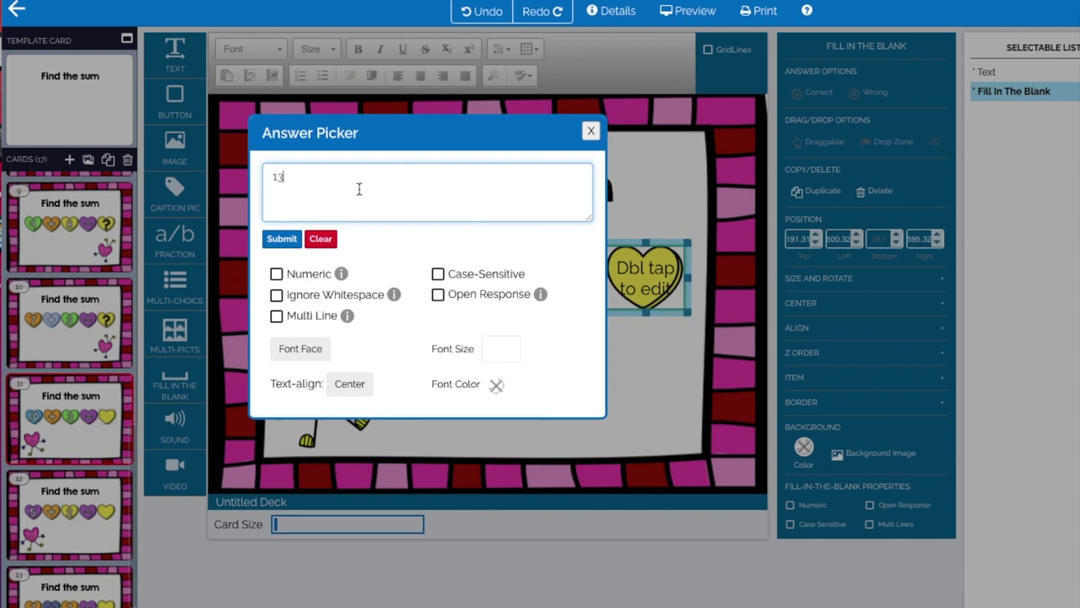
pyautogui.click(277, 274)
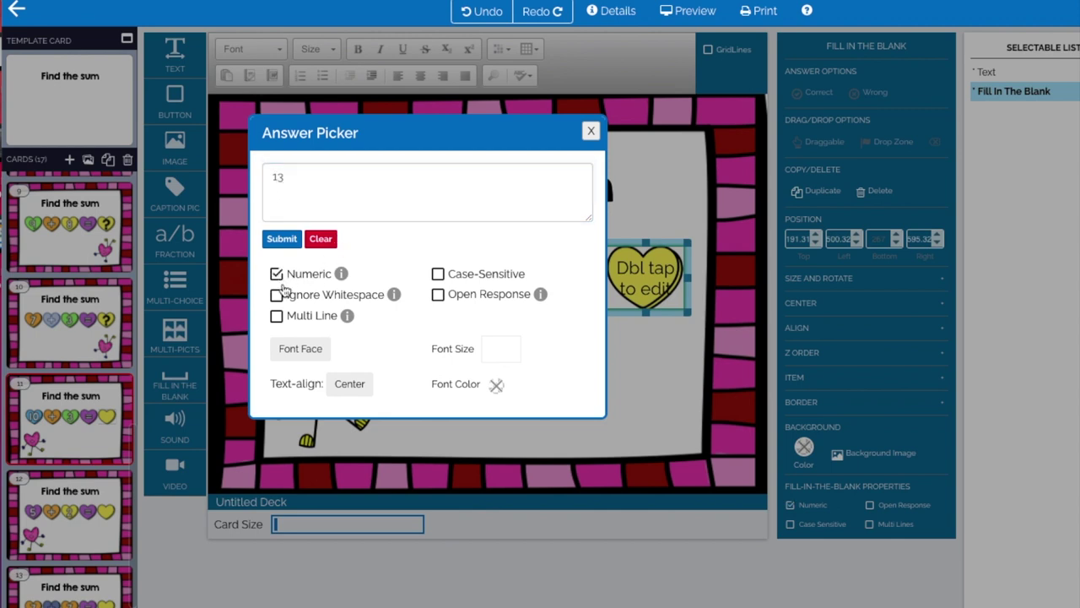
# Format the 13 answer in KGSecondChancesSolid at size 60, submit it, and nudge the box slightly up and left over the yellow heart.
pyautogui.click(309, 354)
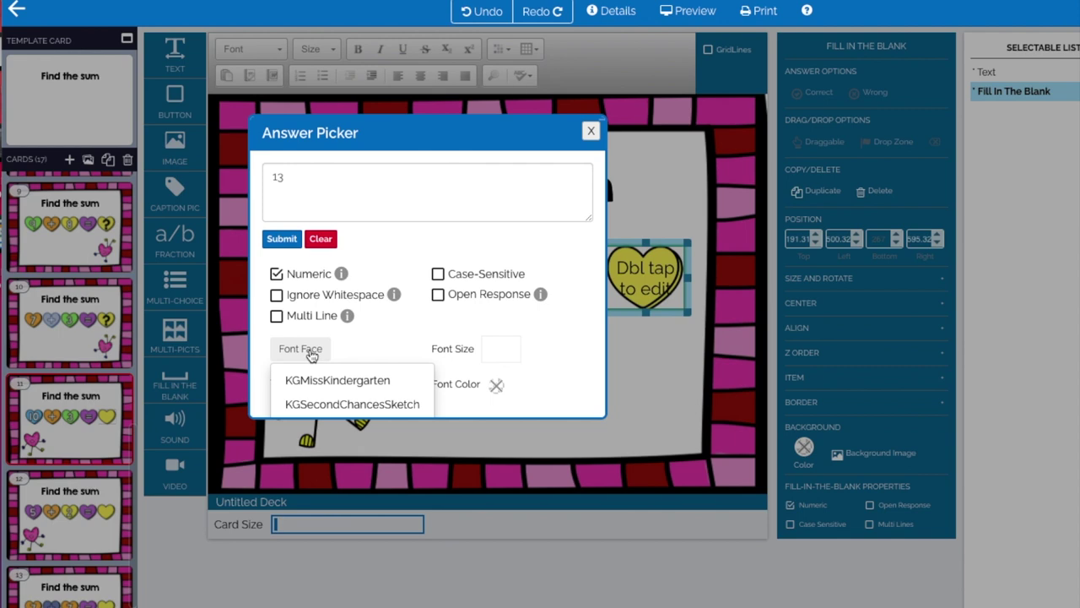
pyautogui.scroll(-1, 369, 401)
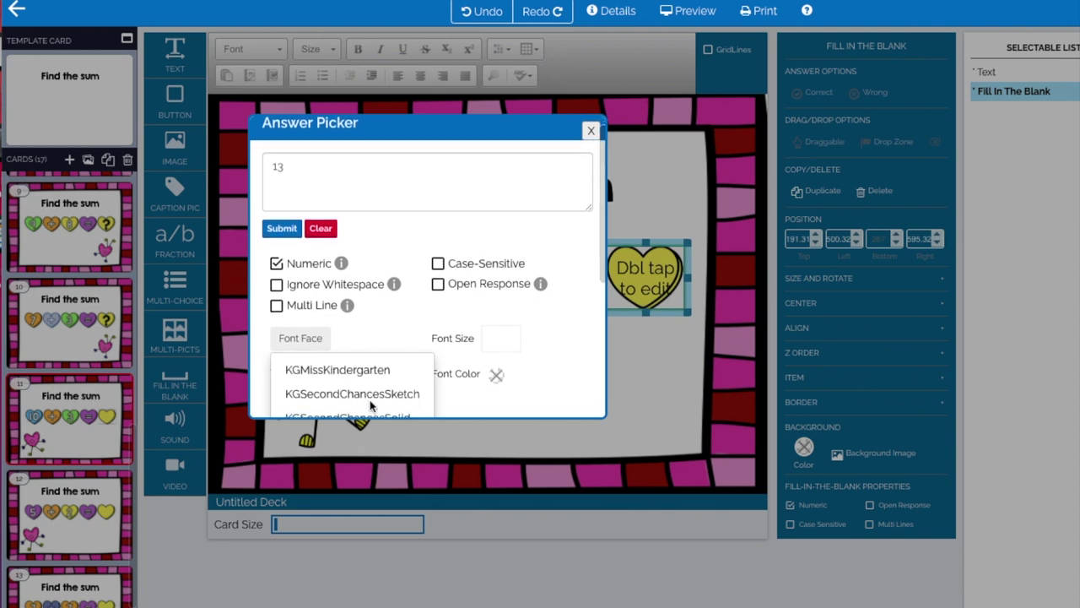
pyautogui.scroll(-3, 370, 405)
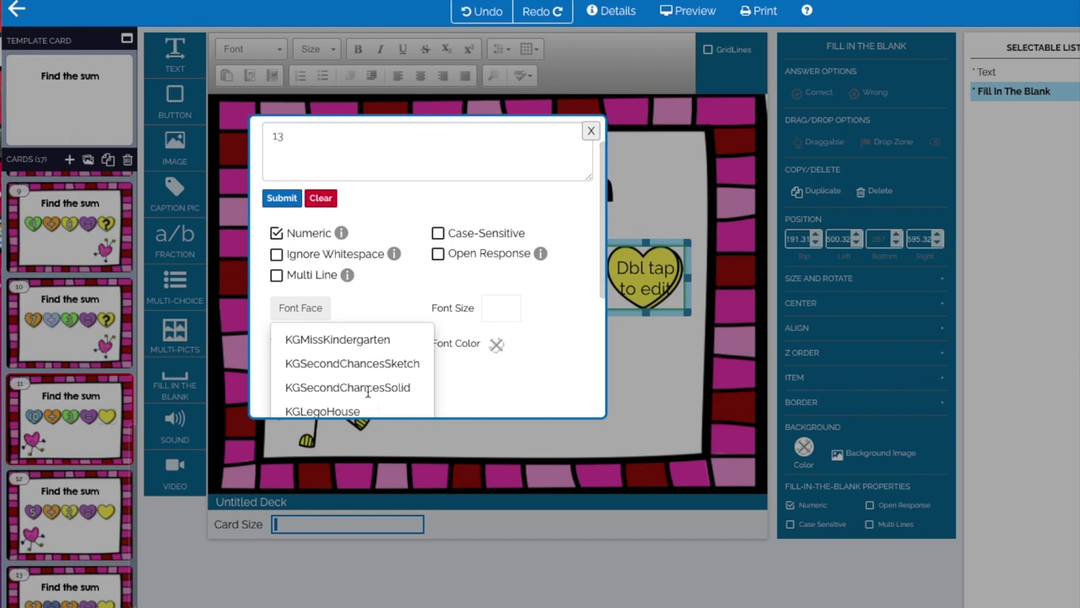
pyautogui.click(368, 388)
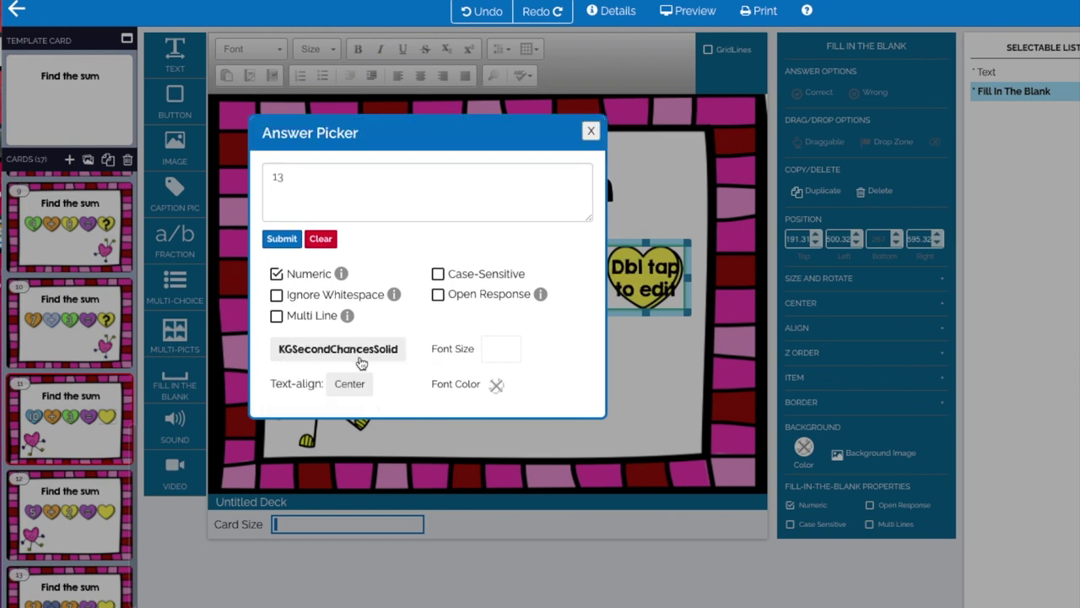
pyautogui.click(507, 350)
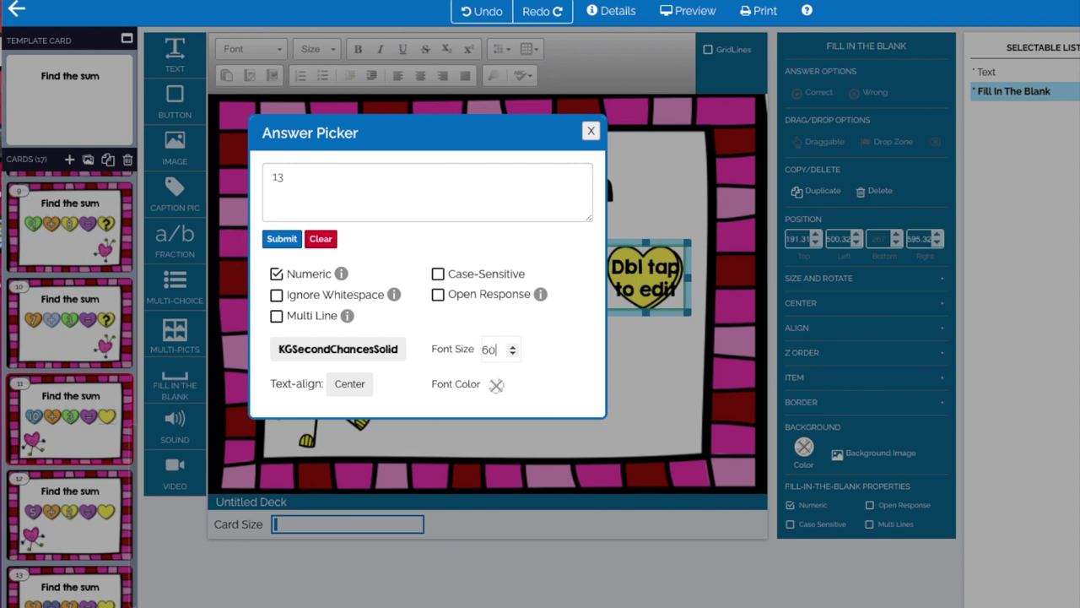
pyautogui.click(284, 240)
pyautogui.click(591, 131)
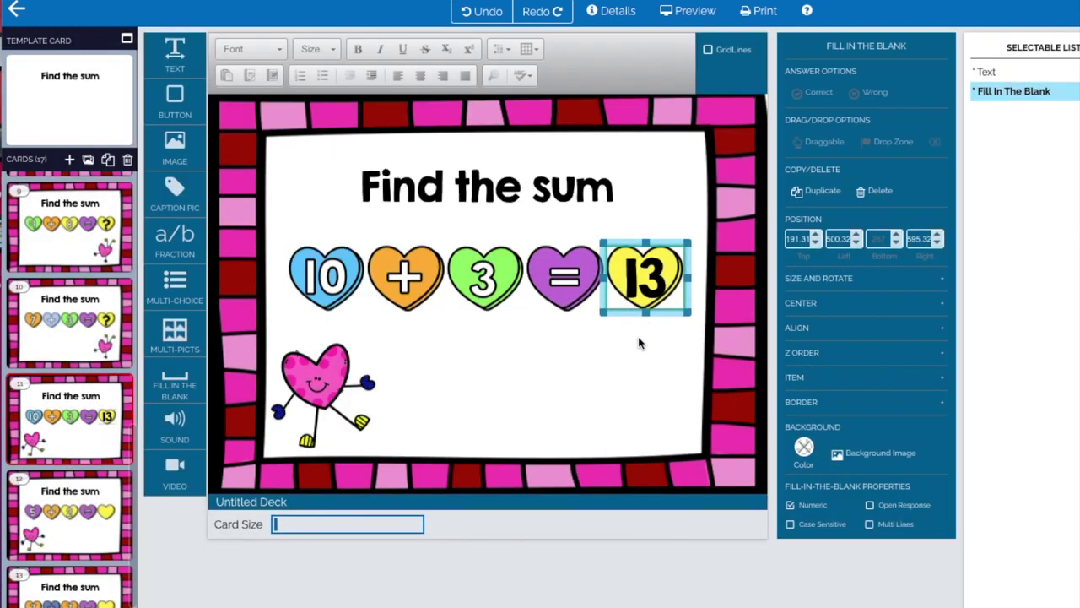
pyautogui.moveTo(667, 246); pyautogui.dragTo(666, 242)
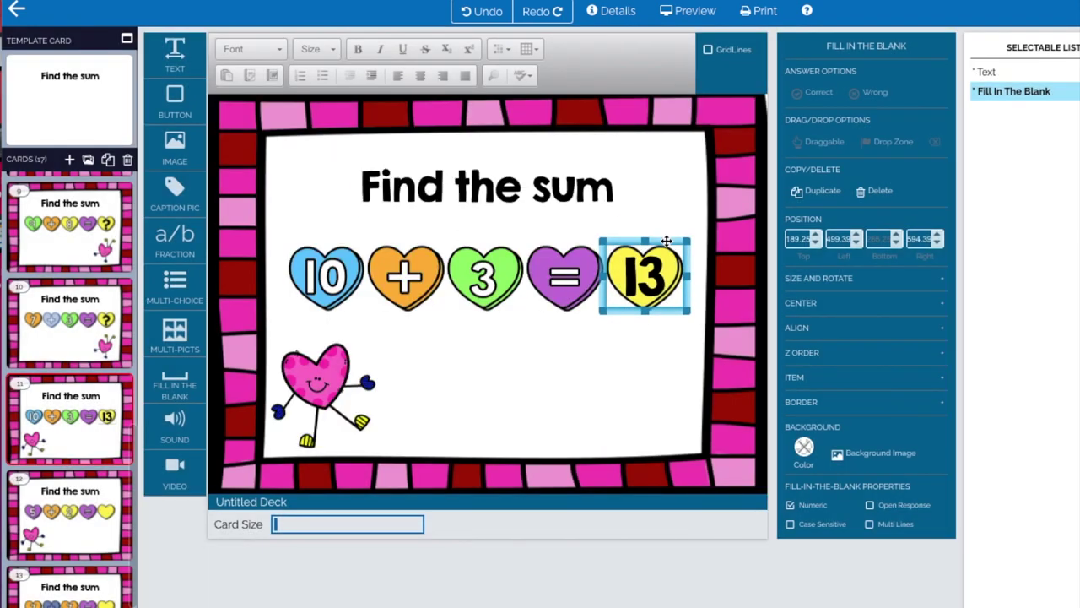
pyautogui.click(514, 371)
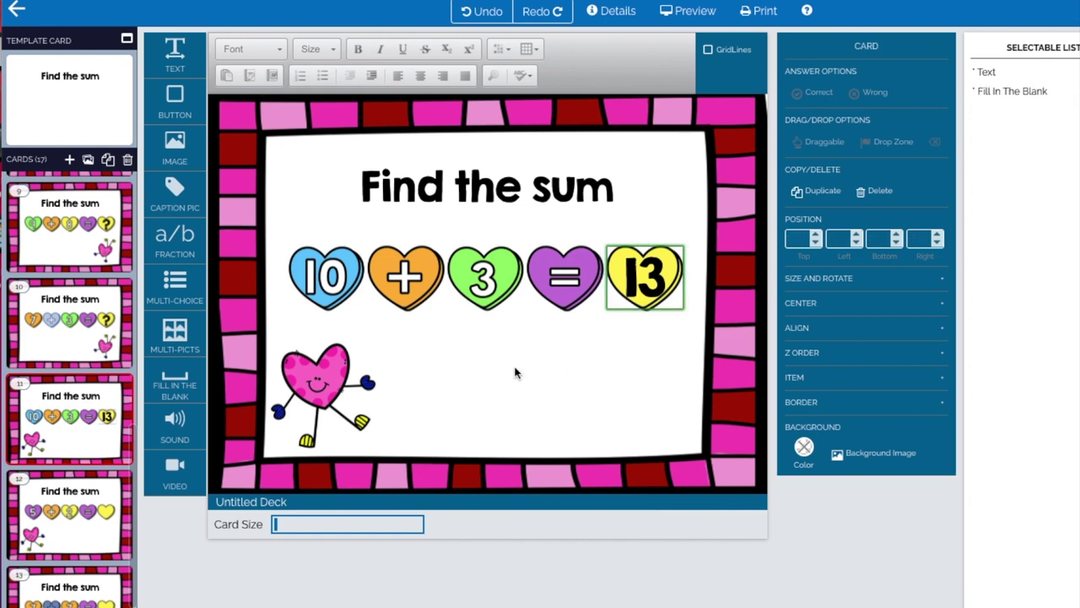
# Add a fill-in-the-blank box over the blank yellow heart on card 12 (5 + 2) and enter 7 as a numeric answer.
pyautogui.click(76, 506)
pyautogui.moveTo(174, 380); pyautogui.dragTo(646, 278)
pyautogui.write('7')
pyautogui.click(276, 273)
# Format card 12's answer in KGSecondChancesSolid at size 60 and submit it.
pyautogui.click(300, 349)
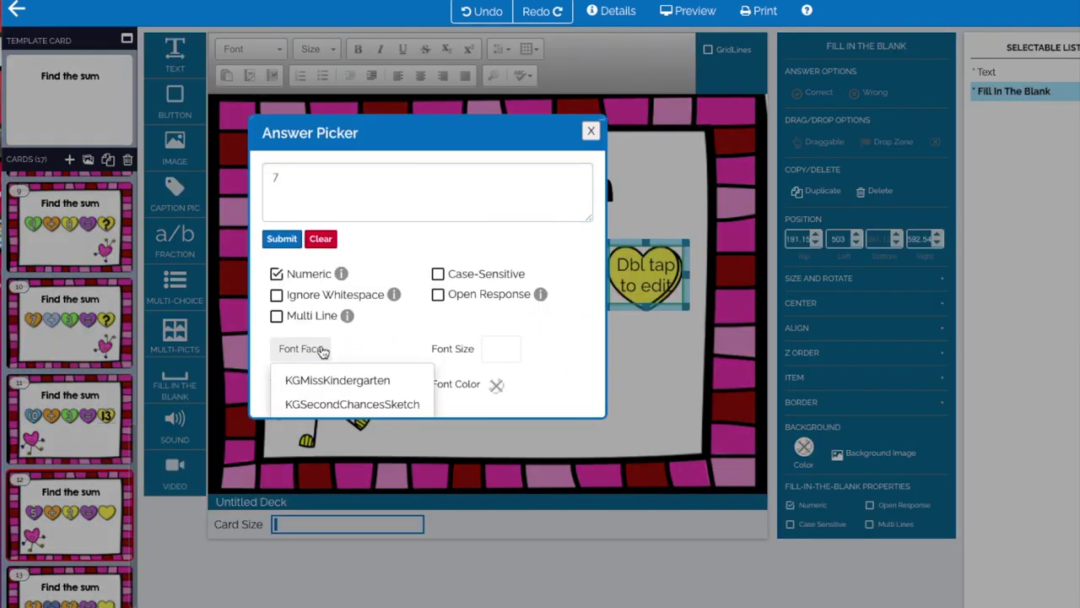
pyautogui.click(338, 403)
pyautogui.click(501, 349)
pyautogui.write('60')
pyautogui.click(283, 239)
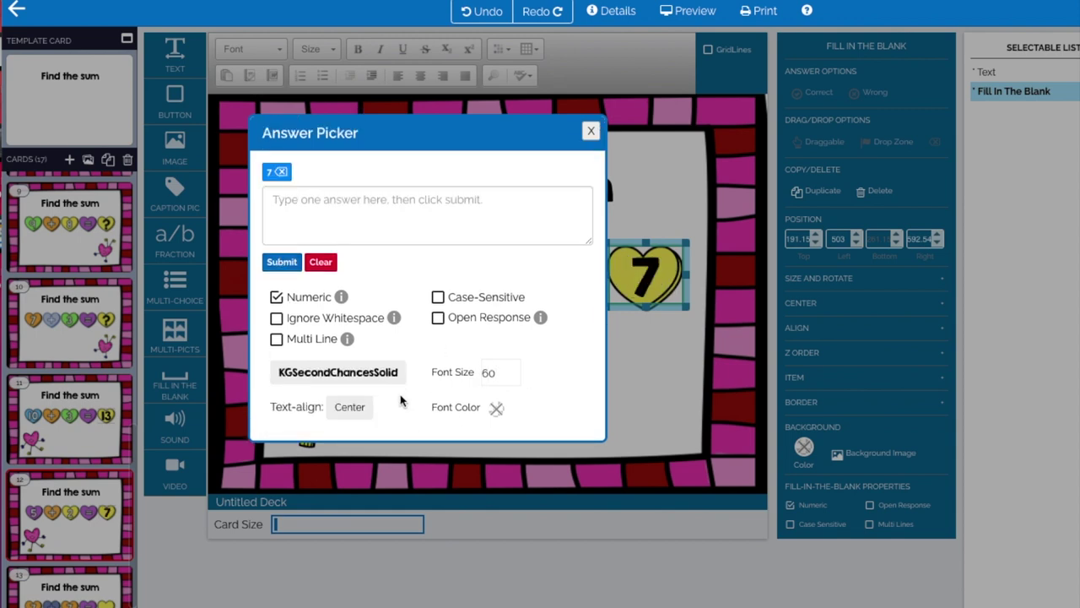
# Look through the fonts available for card 12's answer, keeping the chosen one, and close the answer settings.
pyautogui.click(369, 371)
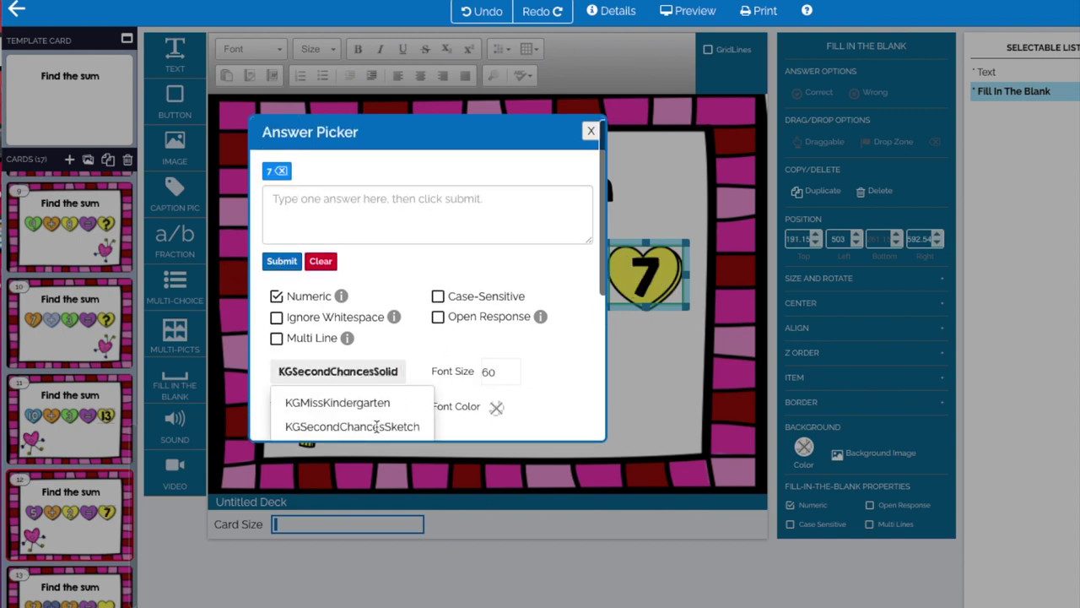
pyautogui.scroll(-5, 377, 427)
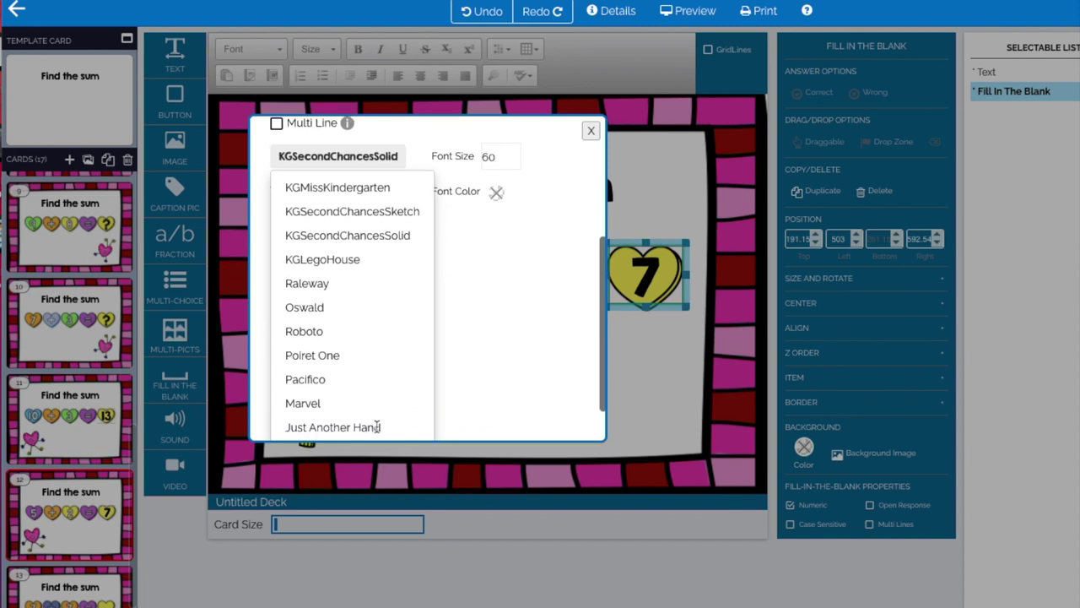
pyautogui.scroll(-2, 376, 426)
pyautogui.scroll(3, 352, 351)
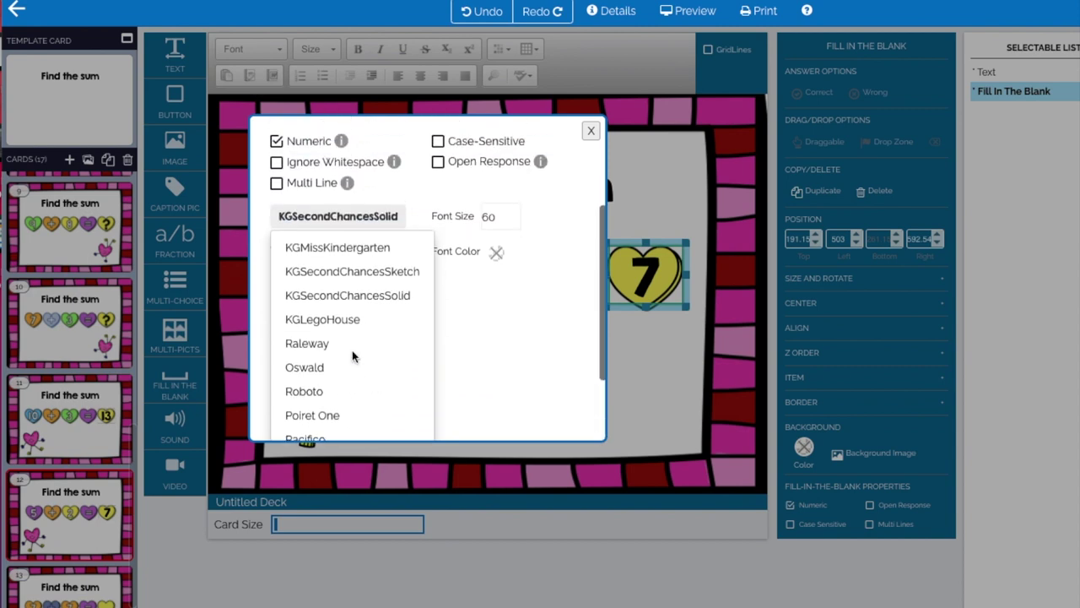
pyautogui.scroll(3, 352, 350)
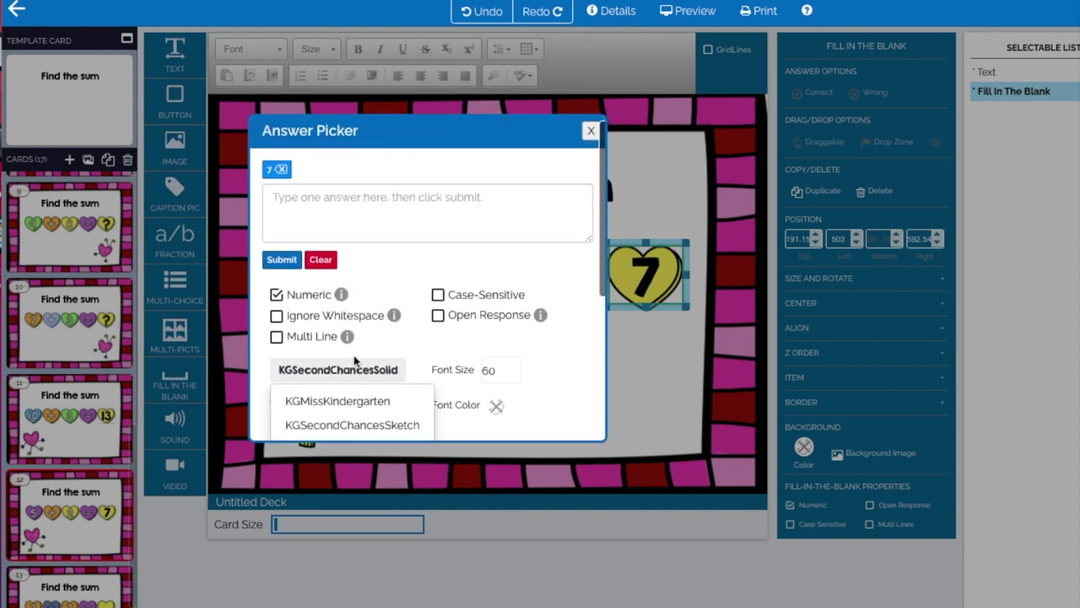
pyautogui.scroll(-3, 361, 418)
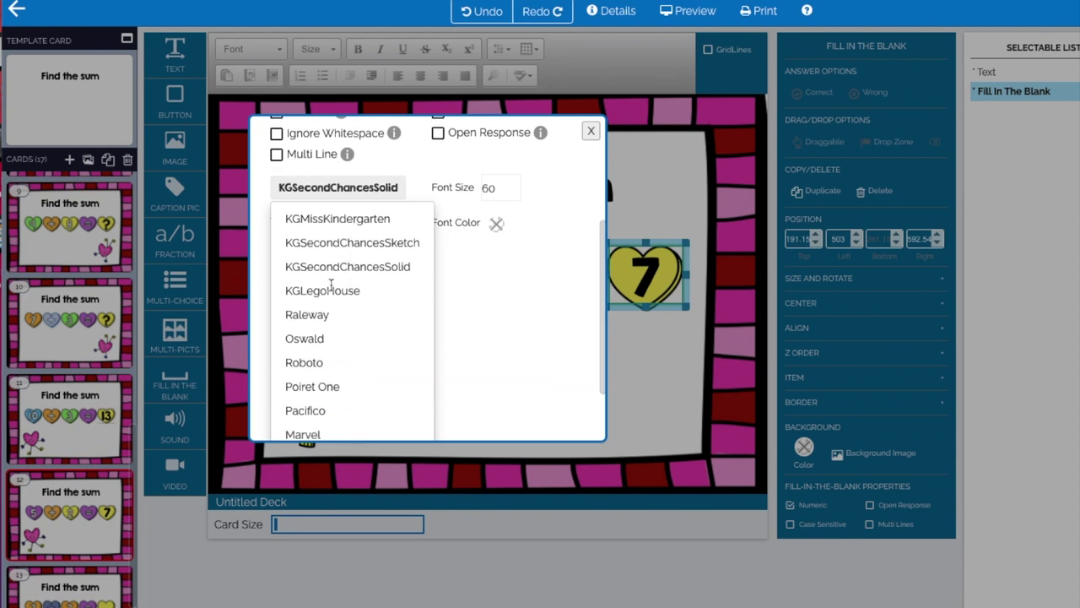
pyautogui.scroll(3, 376, 249)
pyautogui.click(592, 130)
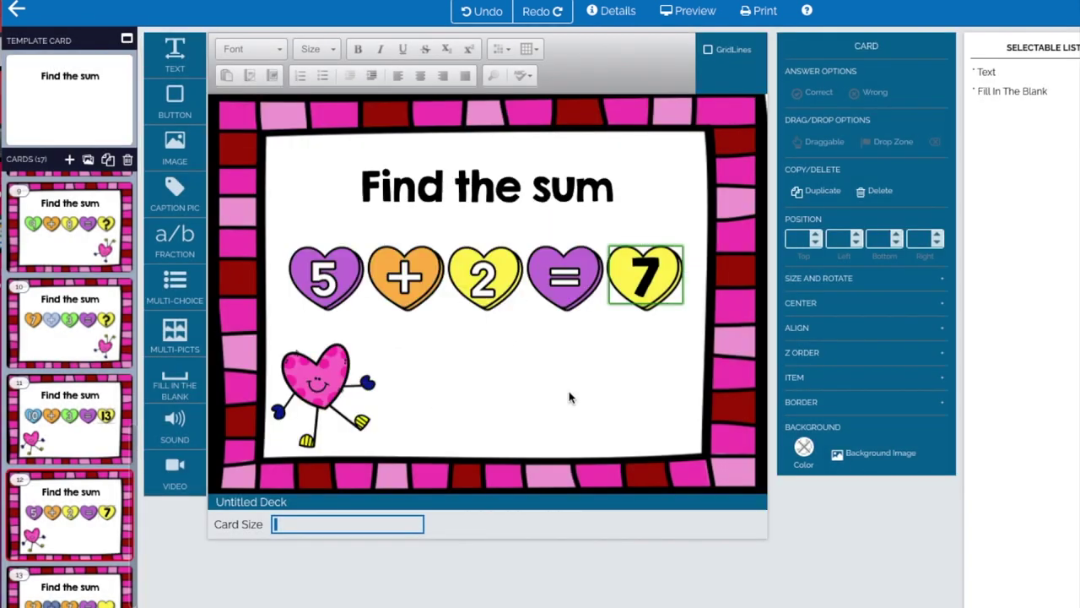
# On card 15, replace "sum" in the title so it reads "Find the missing addend".
pyautogui.scroll(-4, 68, 505)
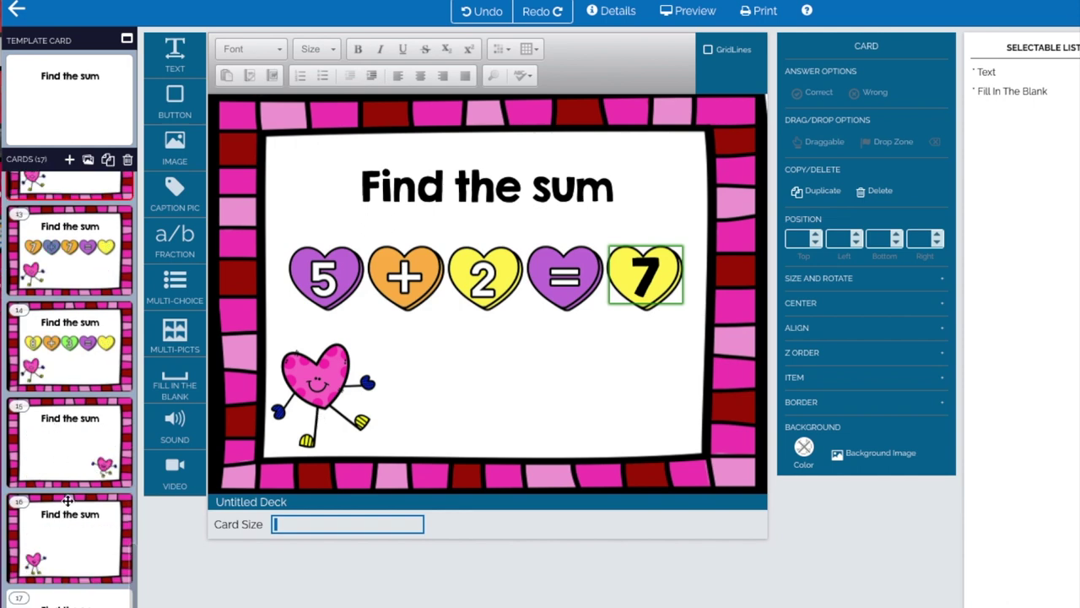
pyautogui.click(65, 452)
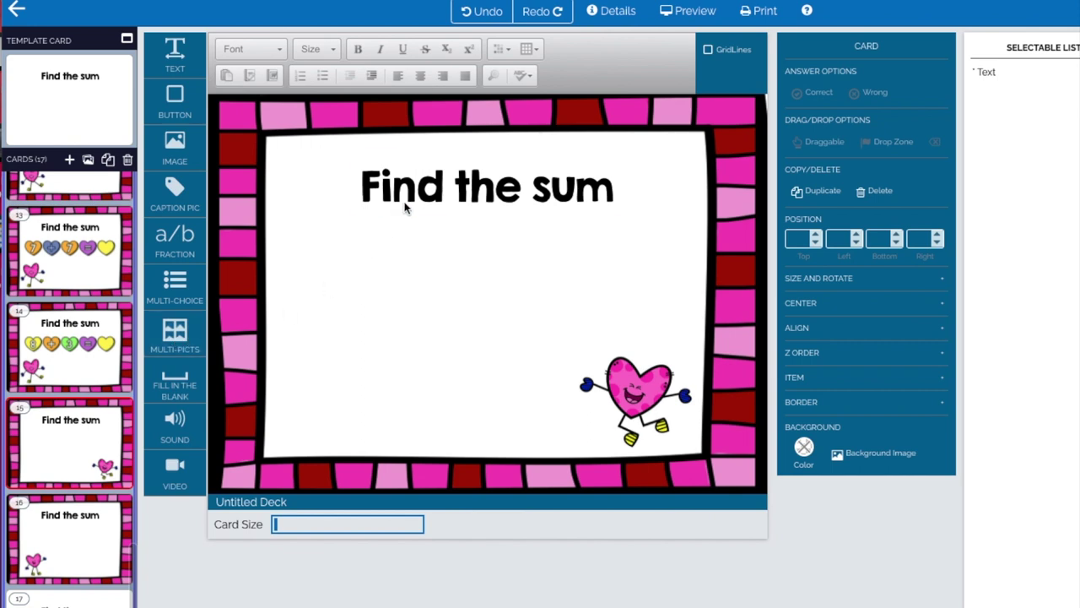
pyautogui.click(363, 188)
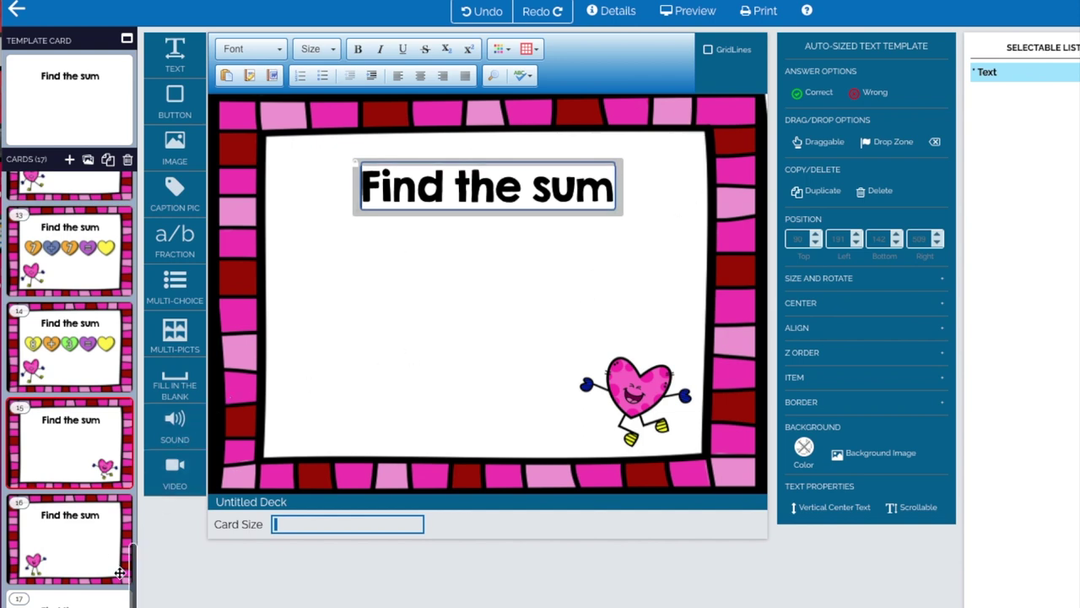
pyautogui.moveTo(133, 571); pyautogui.dragTo(142, 600)
pyautogui.click(534, 184)
pyautogui.doubleClick(534, 183)
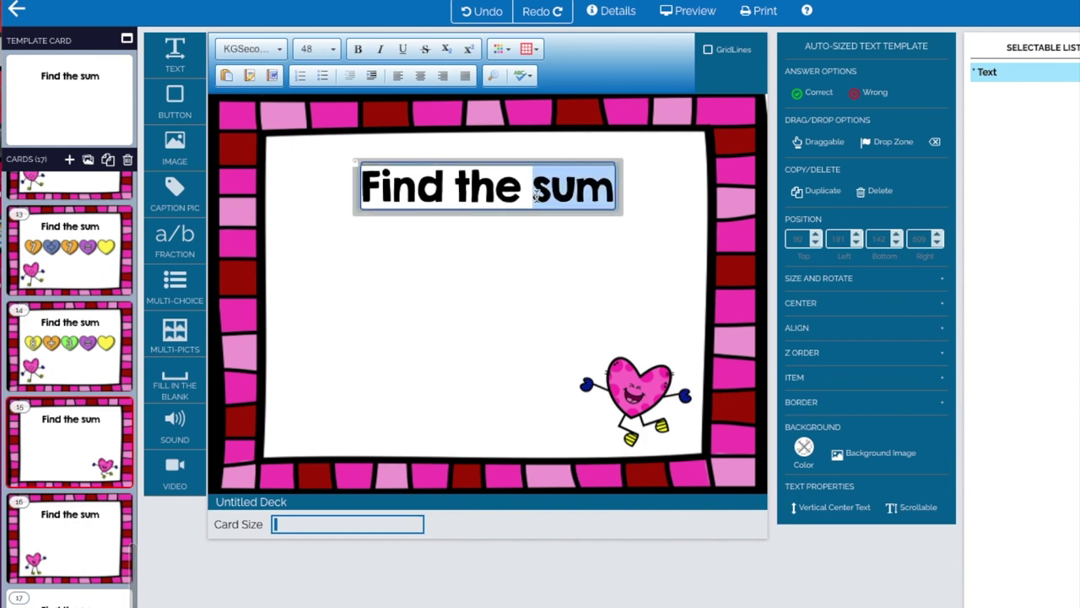
pyautogui.write('missi')
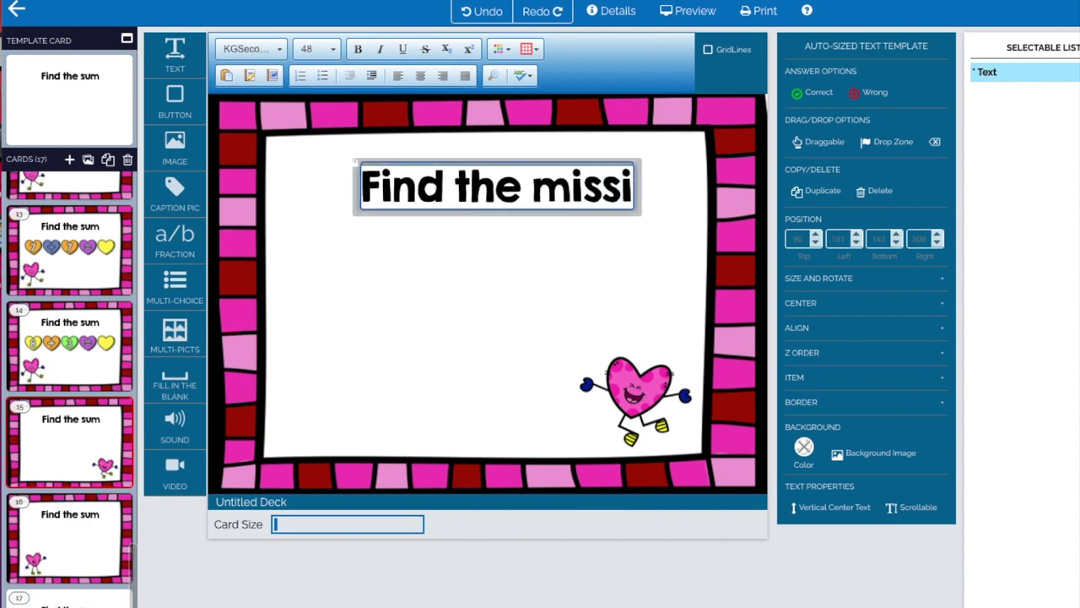
pyautogui.write('ng adden')
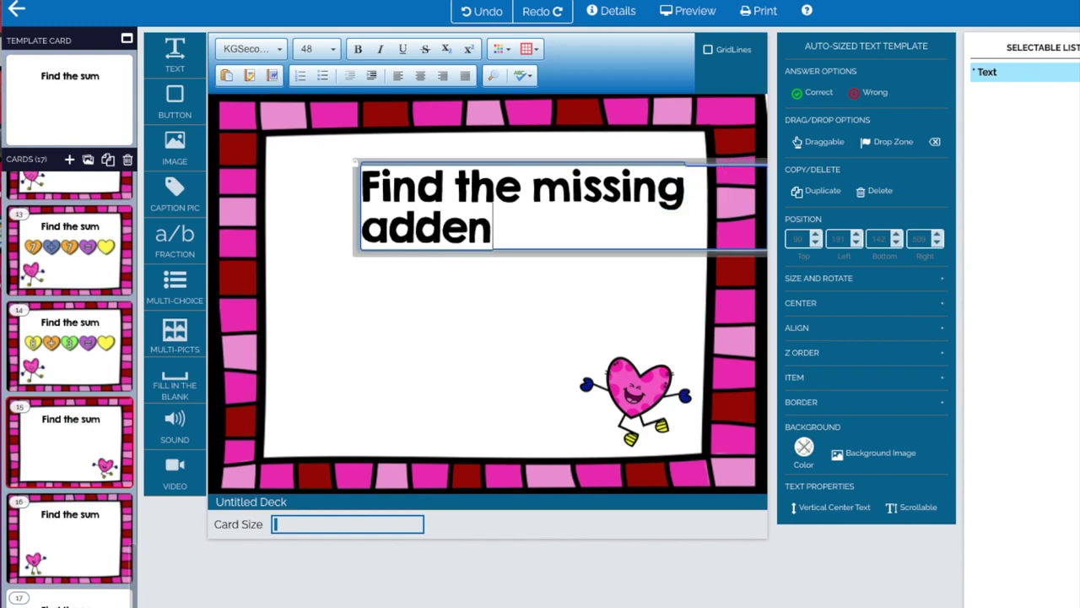
pyautogui.write('d')
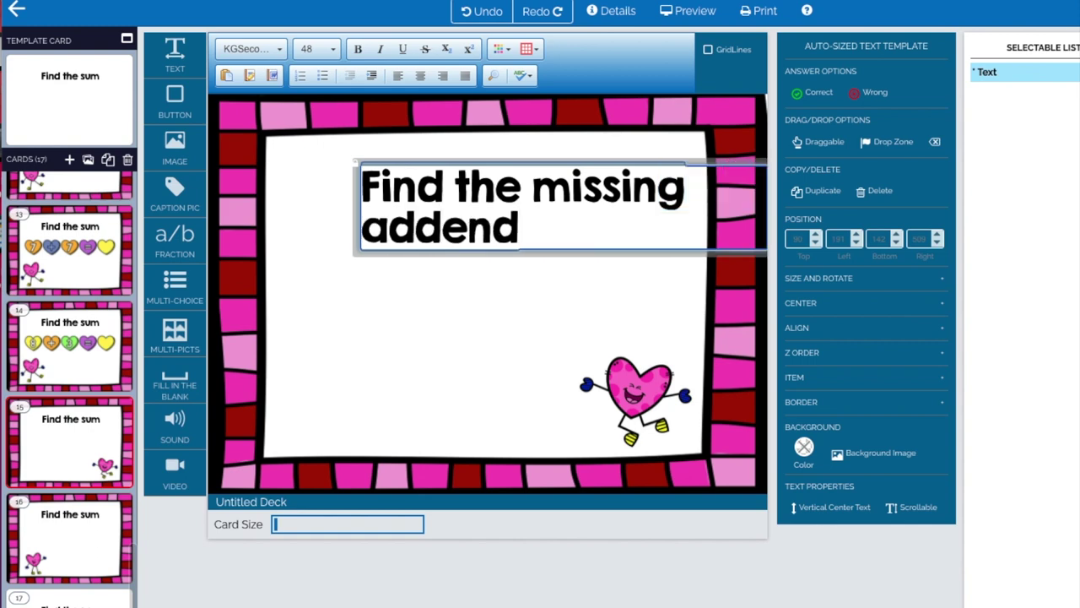
# Move card 15's title box left until the text fits on one line, at top 96 and left 43.
pyautogui.click(543, 169)
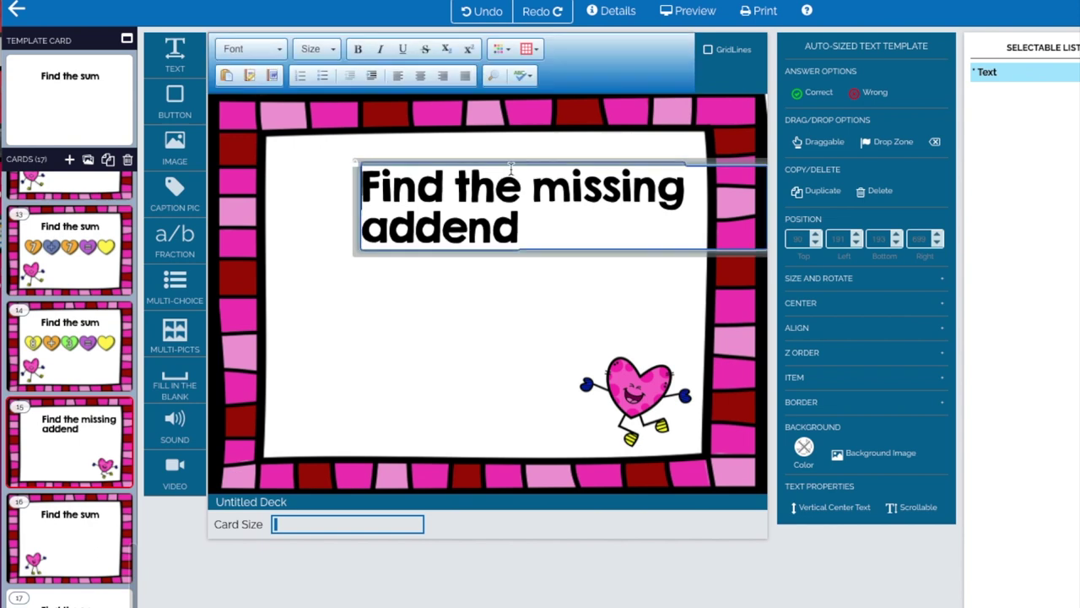
pyautogui.click(356, 169)
pyautogui.moveTo(475, 163); pyautogui.dragTo(436, 162)
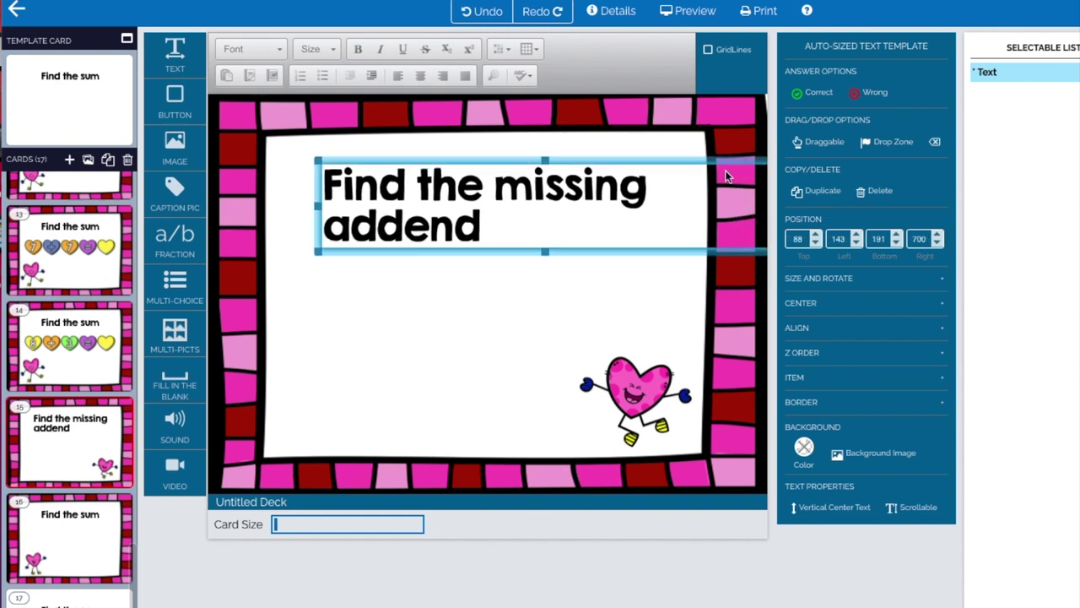
pyautogui.moveTo(718, 164); pyautogui.dragTo(673, 163)
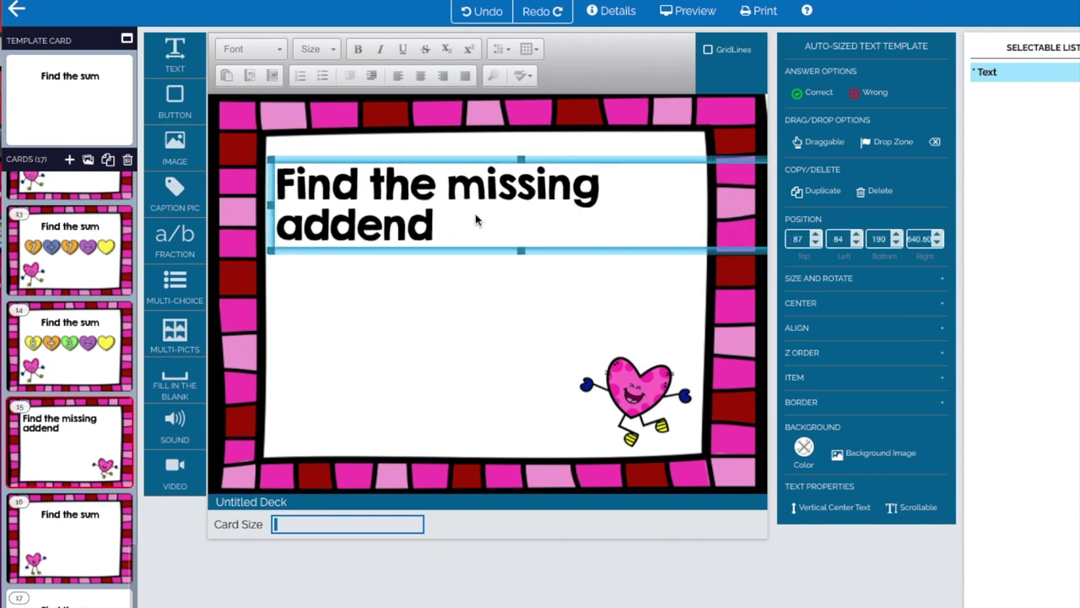
pyautogui.moveTo(533, 159); pyautogui.dragTo(505, 173)
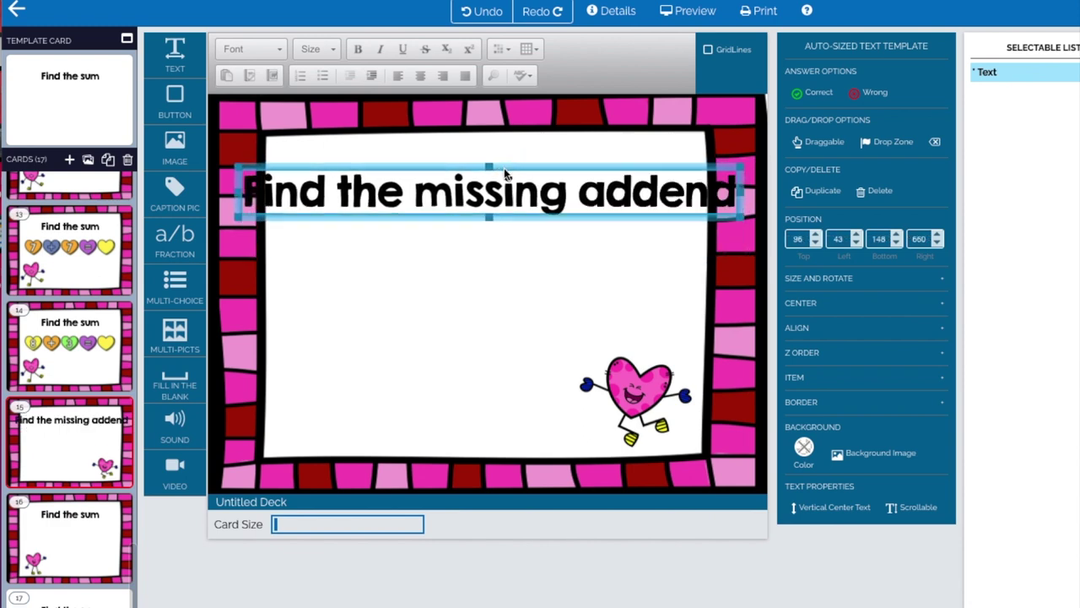
# Narrow card 15's title box so the text wraps onto two lines, and center both the text and the box horizontally.
pyautogui.moveTo(744, 195); pyautogui.dragTo(578, 195)
pyautogui.click(421, 79)
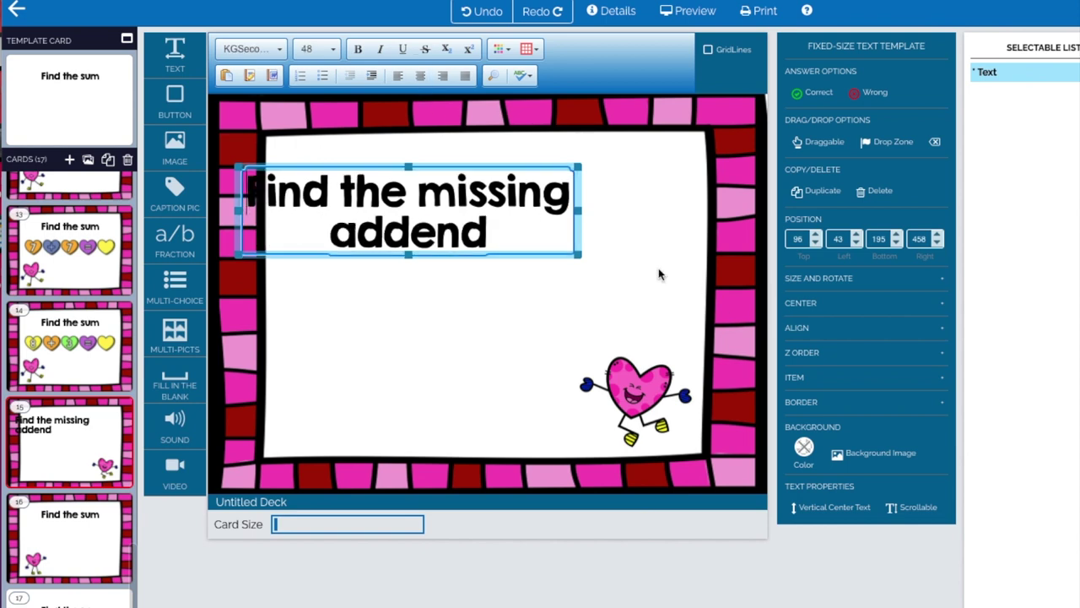
pyautogui.click(943, 303)
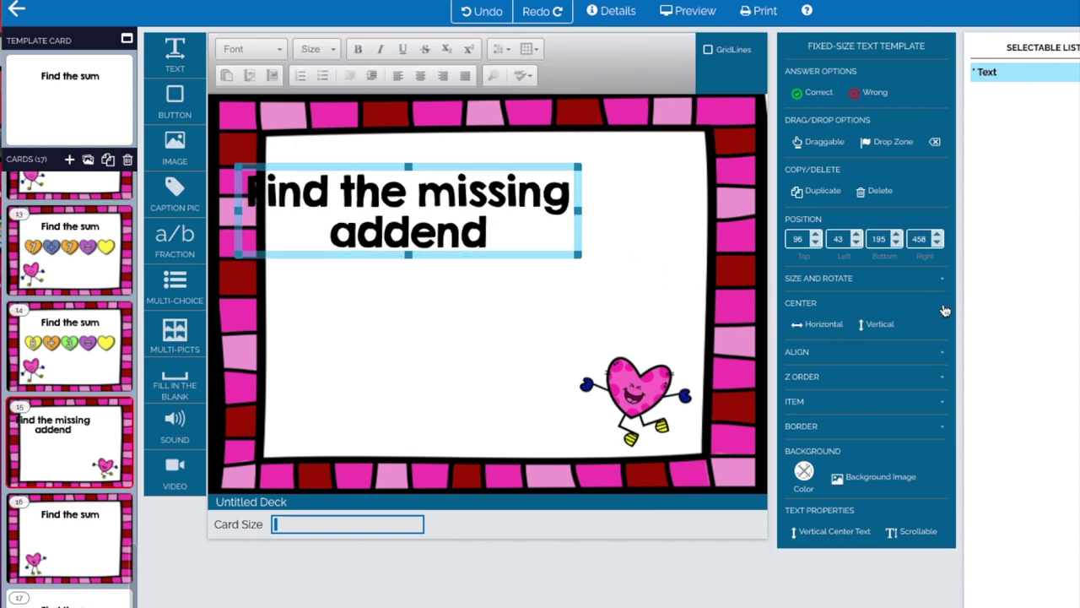
pyautogui.click(817, 325)
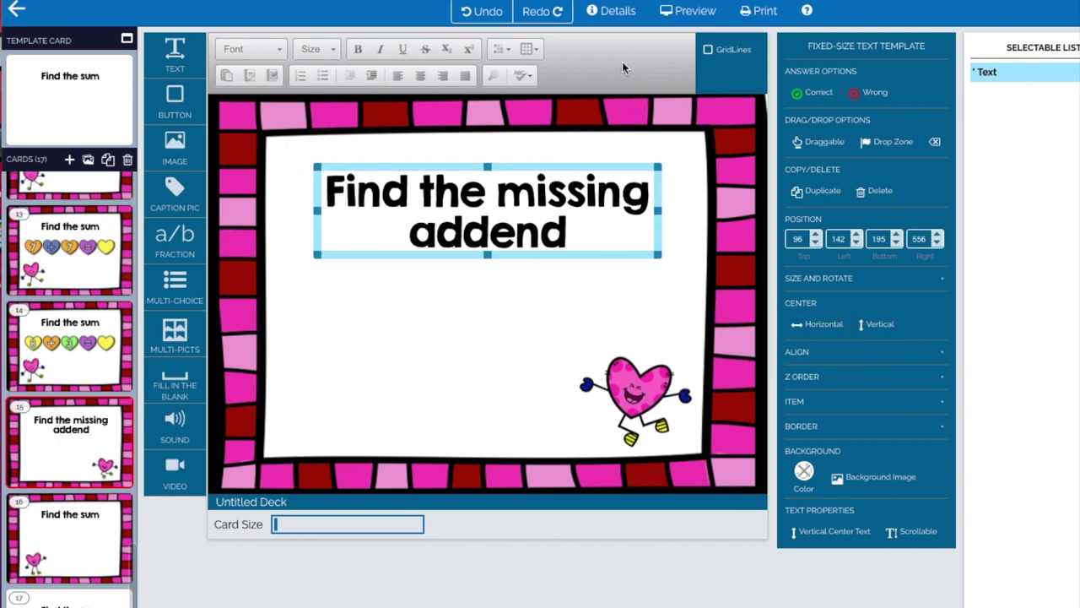
pyautogui.click(629, 97)
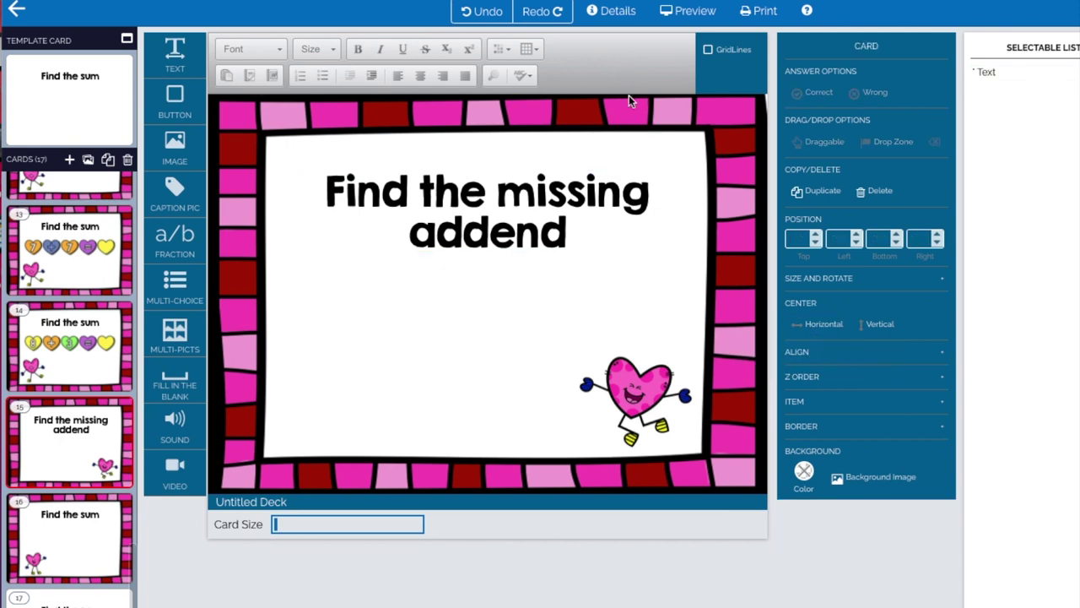
# Add the green 9 candy heart image to card 15, resize it, and place it below the title at the row's start.
pyautogui.click(175, 148)
pyautogui.doubleClick(349, 324)
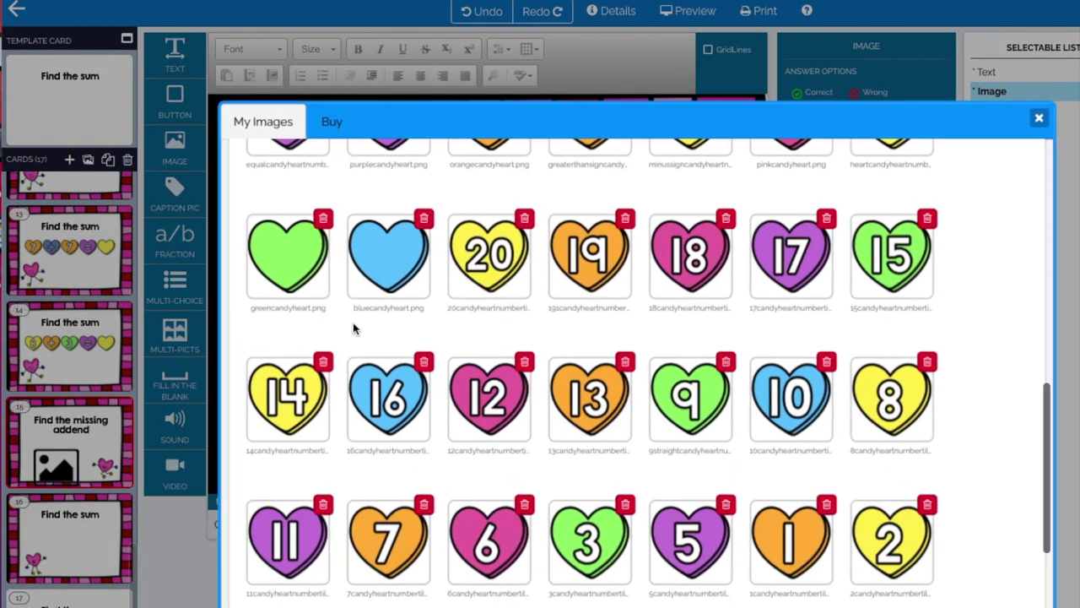
pyautogui.click(683, 412)
pyautogui.moveTo(559, 415); pyautogui.dragTo(379, 211)
pyautogui.moveTo(258, 138); pyautogui.dragTo(435, 368)
pyautogui.moveTo(448, 415); pyautogui.dragTo(374, 361)
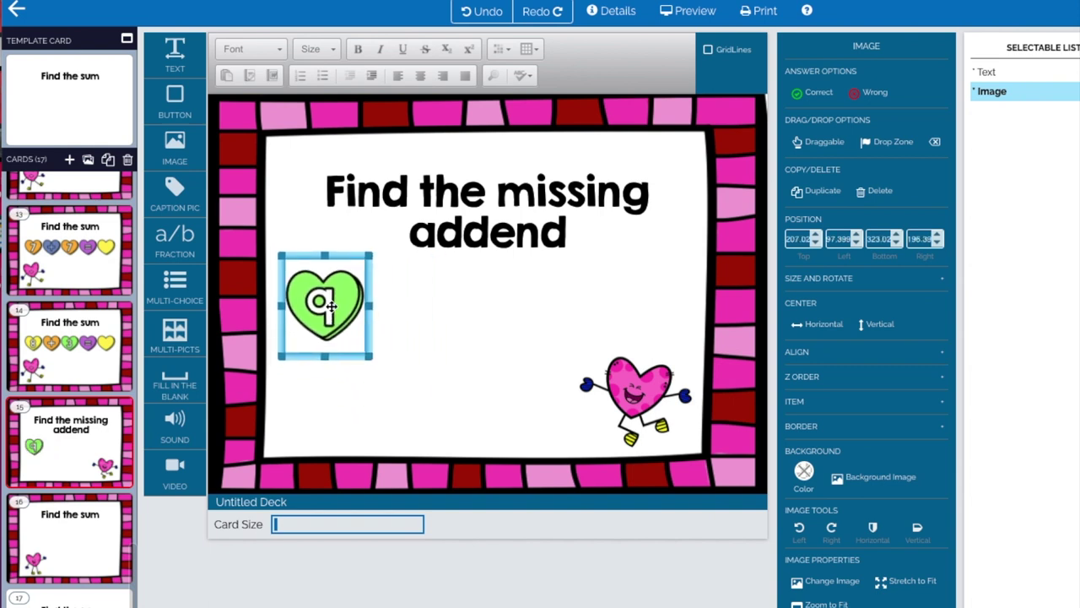
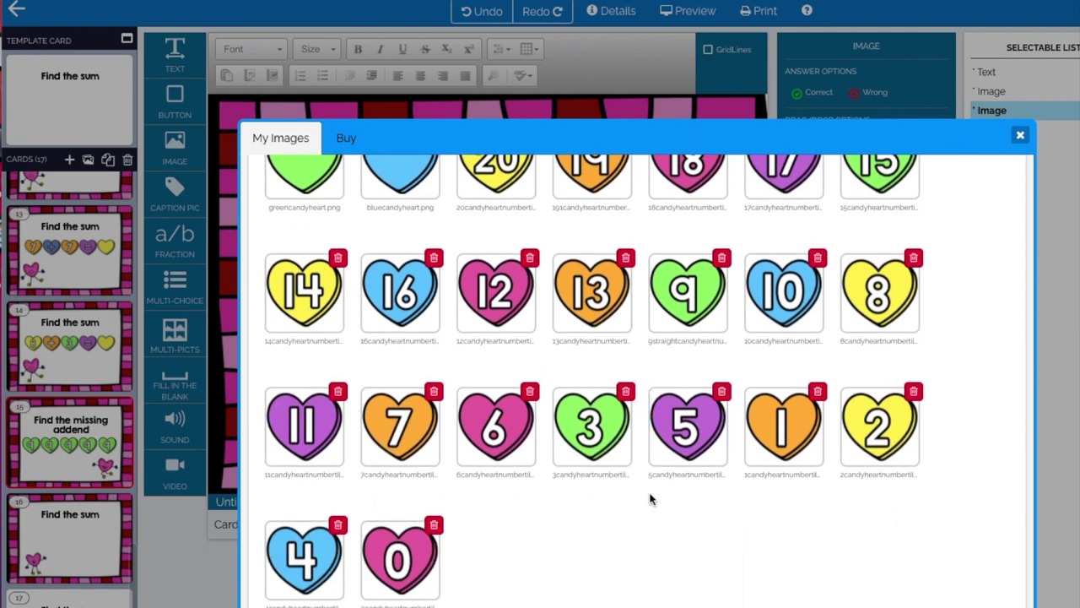
# Change card 15's second heart to the orange plus sign and its third heart to the plain purple heart.
pyautogui.scroll(2, 651, 500)
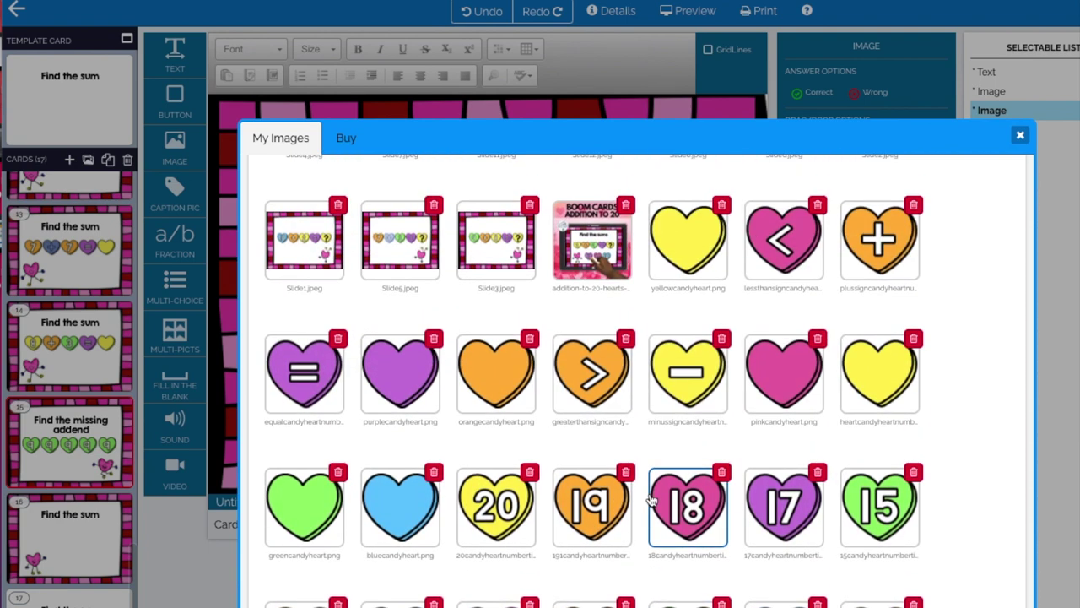
pyautogui.click(886, 249)
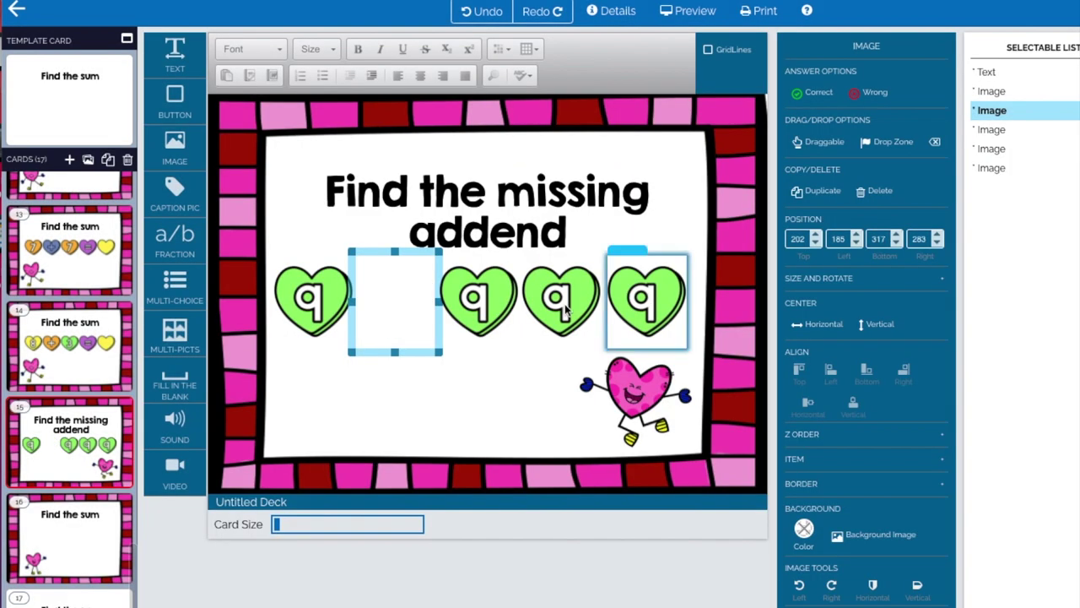
pyautogui.click(493, 310)
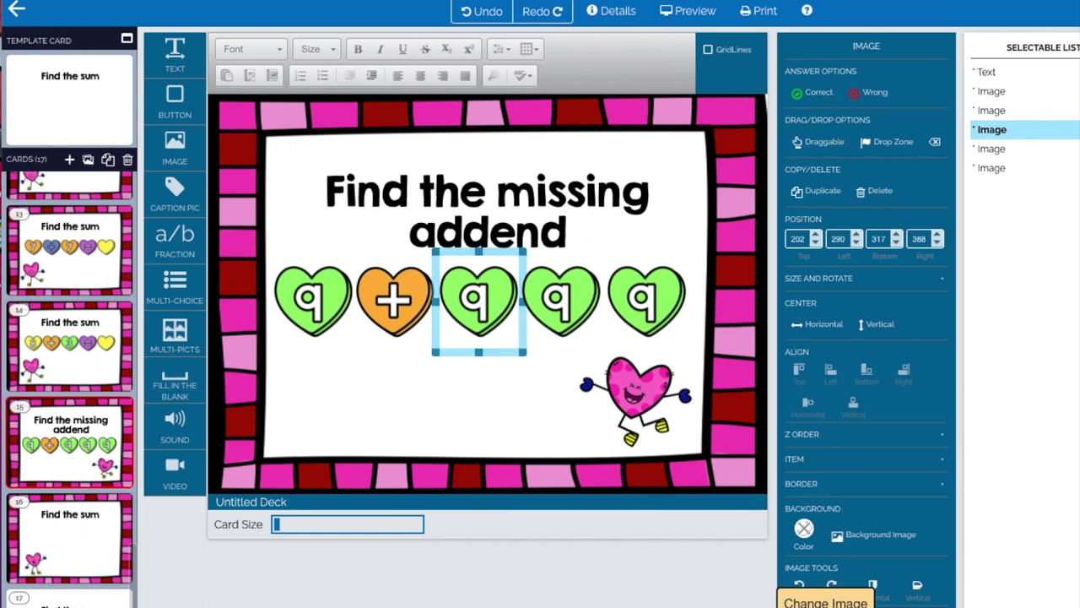
pyautogui.click(825, 601)
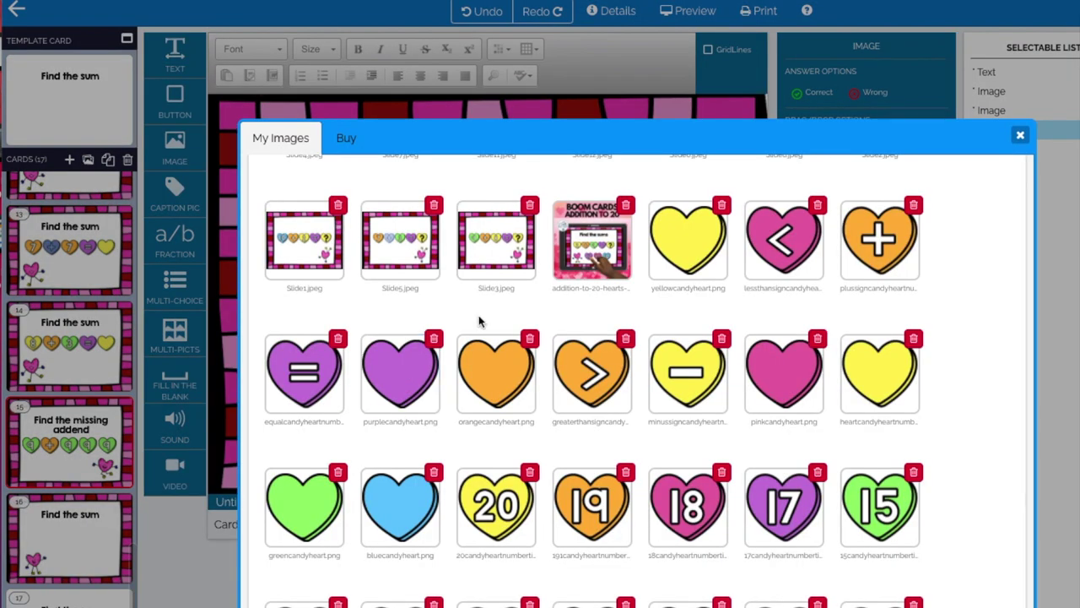
pyautogui.click(398, 373)
# Change card 15's fourth heart to the purple equals sign.
pyautogui.click(560, 312)
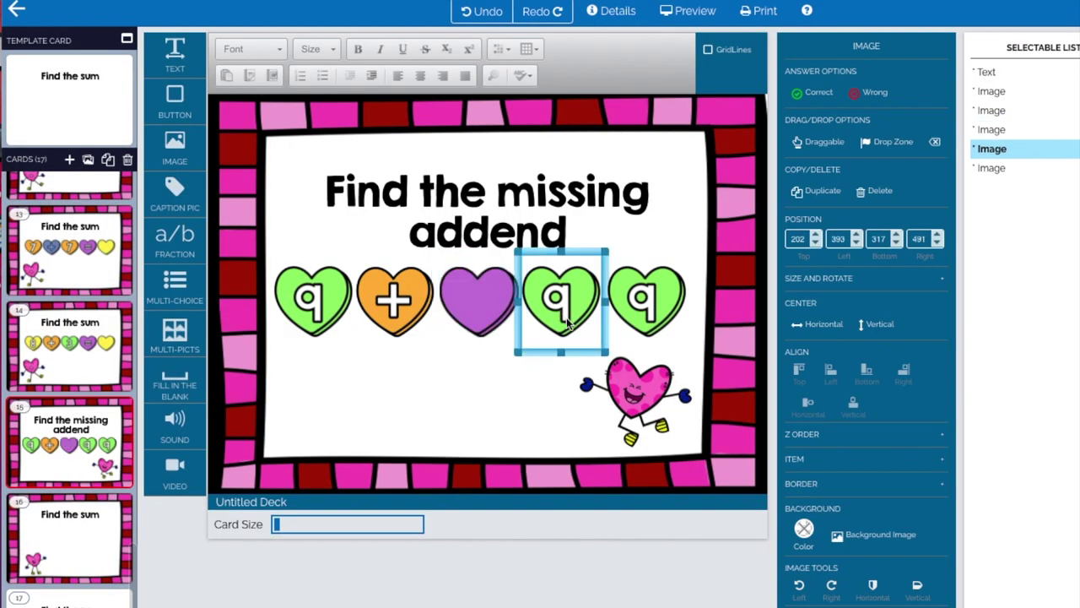
pyautogui.click(825, 601)
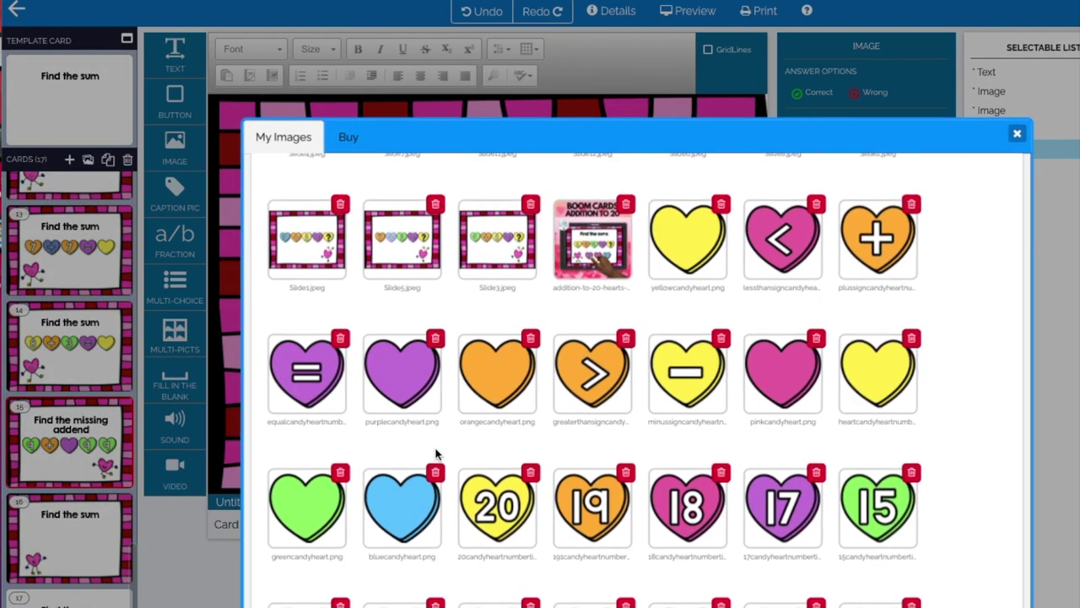
pyautogui.click(304, 370)
# Swap the blank third heart on card 15 for the plain green heart, then for the plain blue heart.
pyautogui.click(477, 296)
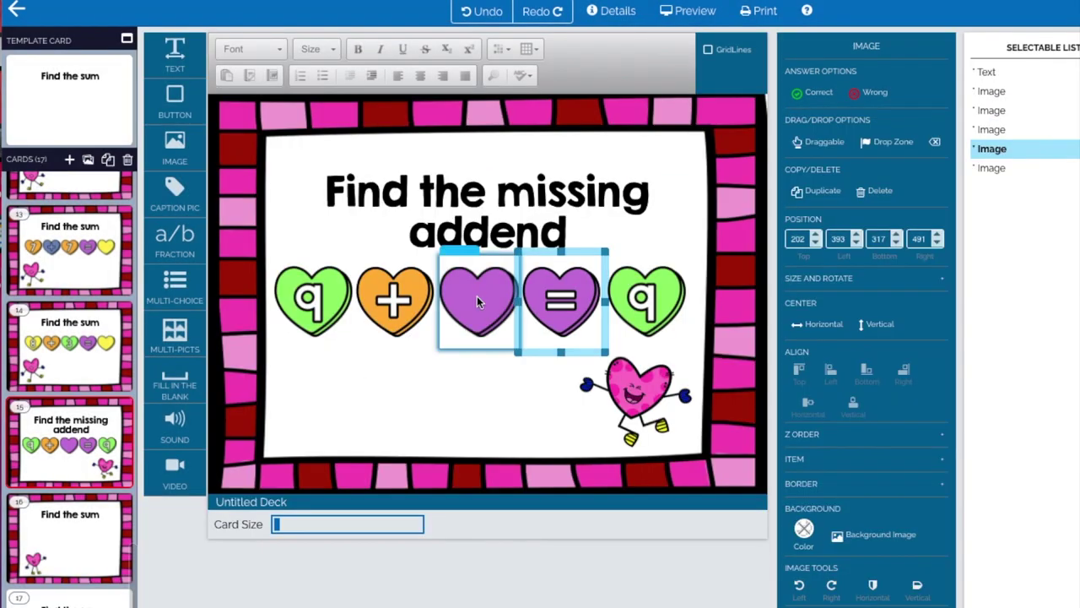
pyautogui.click(826, 601)
pyautogui.click(306, 505)
pyautogui.click(826, 601)
pyautogui.click(401, 505)
# Change the last heart on card 15 to the yellow 14 heart.
pyautogui.click(645, 308)
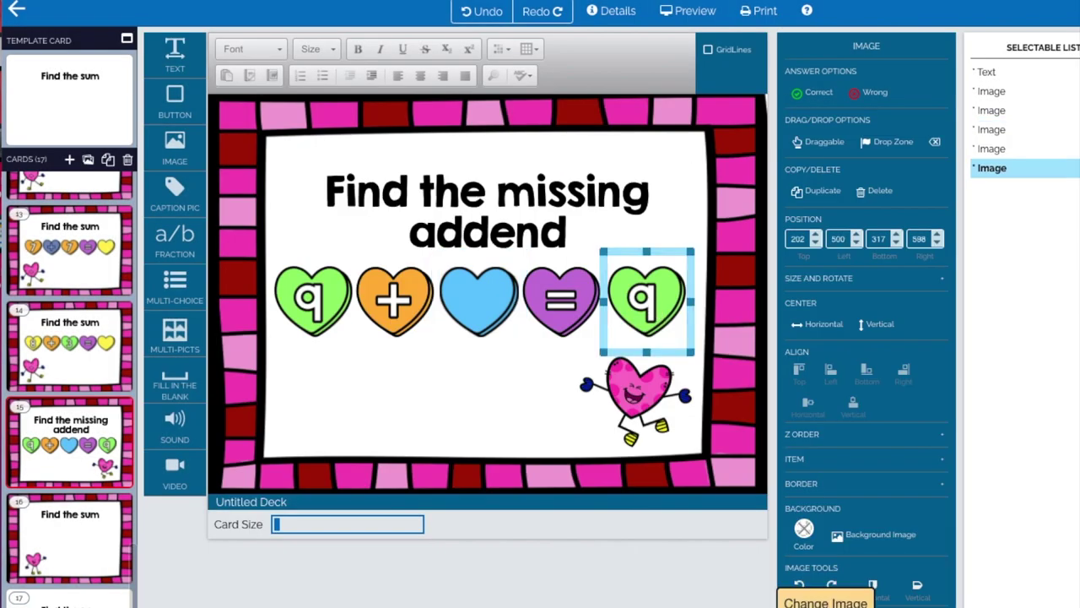
pyautogui.click(825, 601)
pyautogui.scroll(-1, 591, 379)
pyautogui.click(308, 546)
pyautogui.click(456, 422)
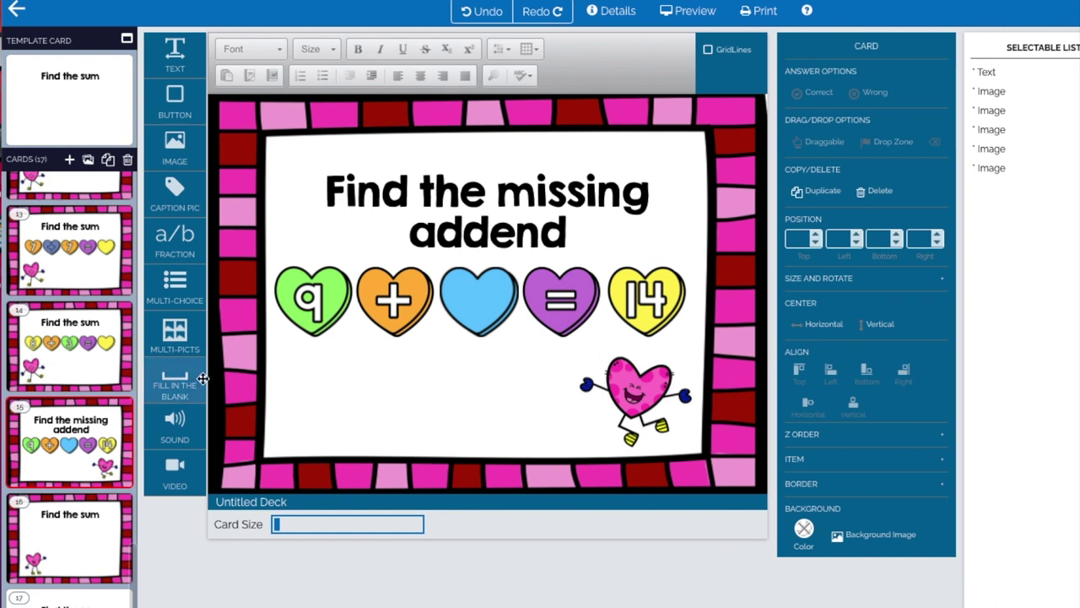
# Add a fill-in-the-blank box fitted over card 15's blue heart, enter 5 as its answer, and make it numeric.
pyautogui.moveTo(179, 381); pyautogui.dragTo(473, 288)
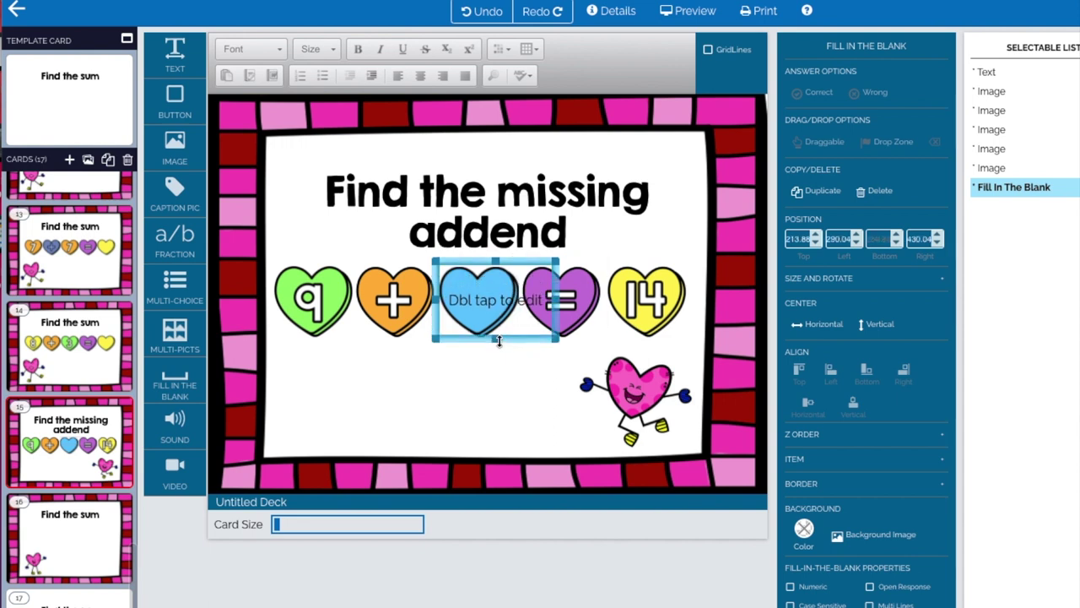
pyautogui.doubleClick(553, 300)
pyautogui.write('5')
pyautogui.click(276, 274)
# Set the blank's font to KGSecondChancesSolid at size 60, submit the answer 5, and close the answer settings.
pyautogui.click(300, 348)
pyautogui.click(337, 332)
pyautogui.click(498, 348)
pyautogui.write('60')
pyautogui.click(518, 424)
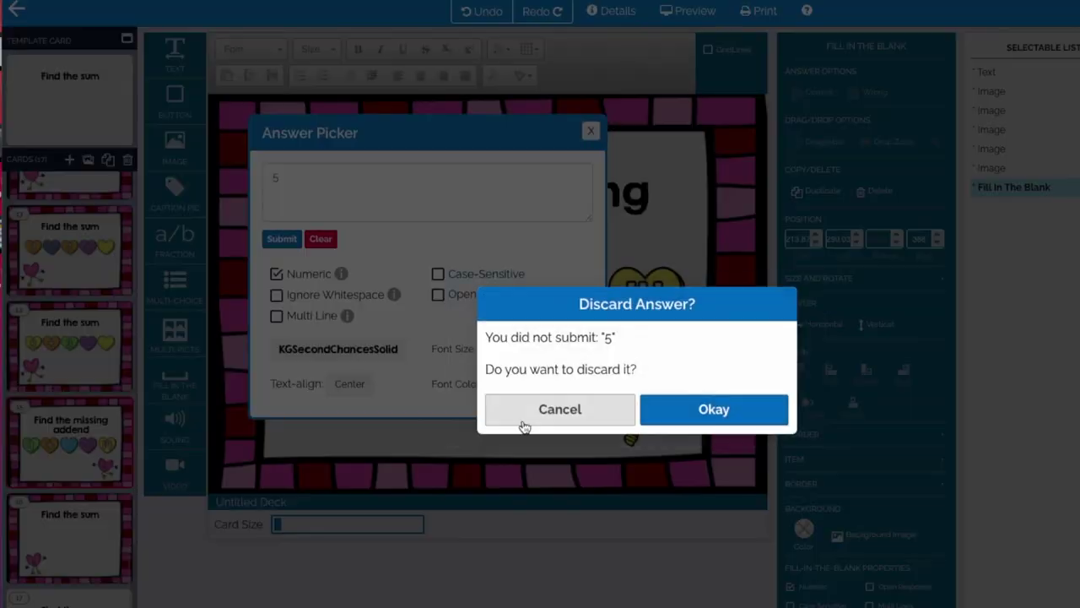
pyautogui.click(557, 414)
pyautogui.click(459, 409)
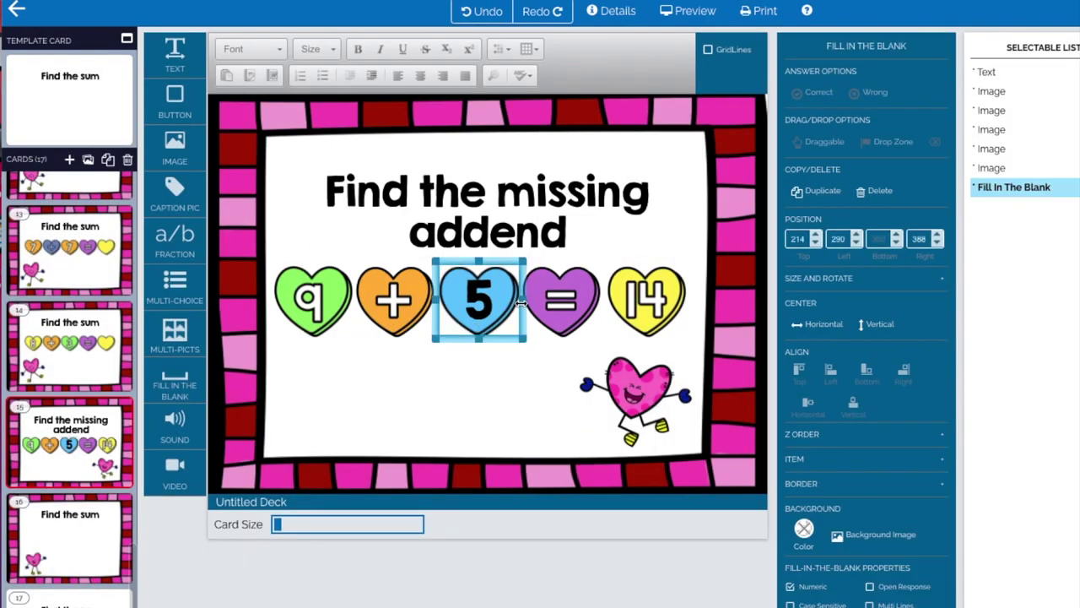
pyautogui.click(519, 406)
# Move card 15's title up slightly, away from the row of hearts.
pyautogui.click(487, 211)
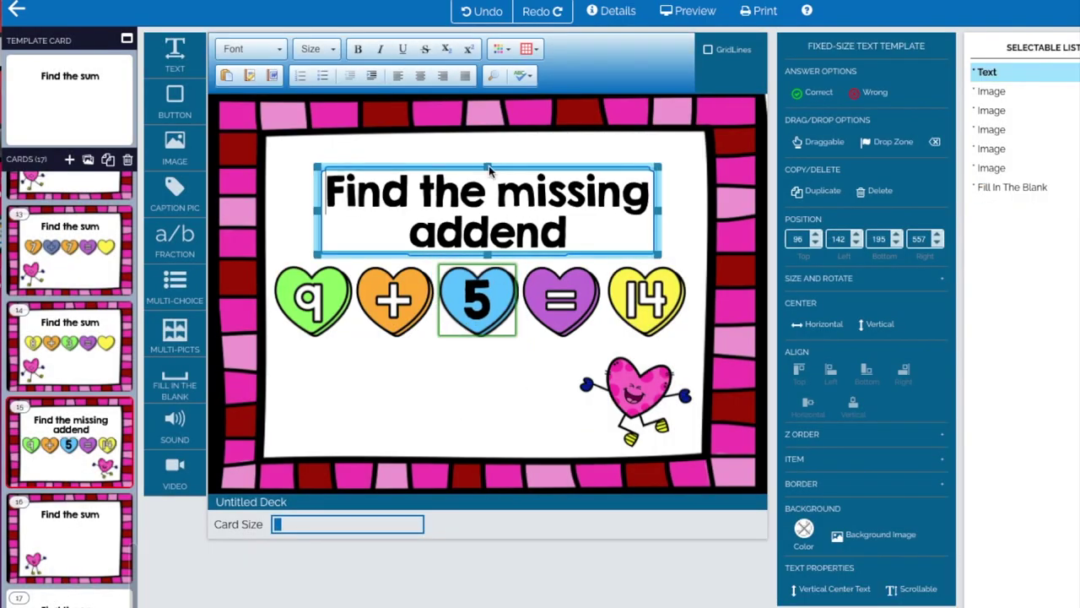
pyautogui.click(467, 415)
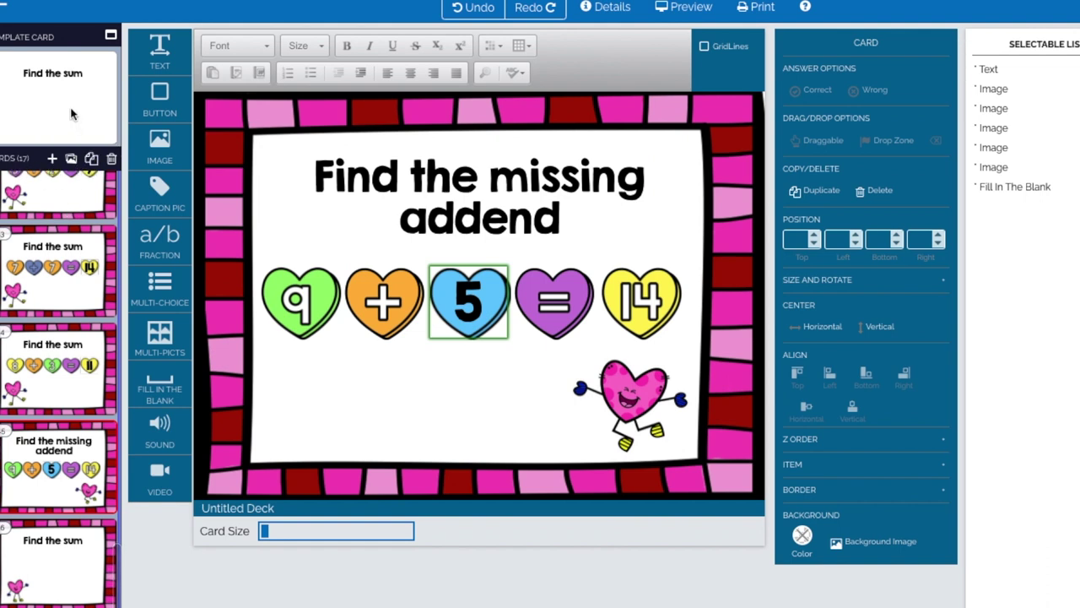
# Duplicate card 15 and change the first heart on the copy to the green 15.
pyautogui.click(91, 160)
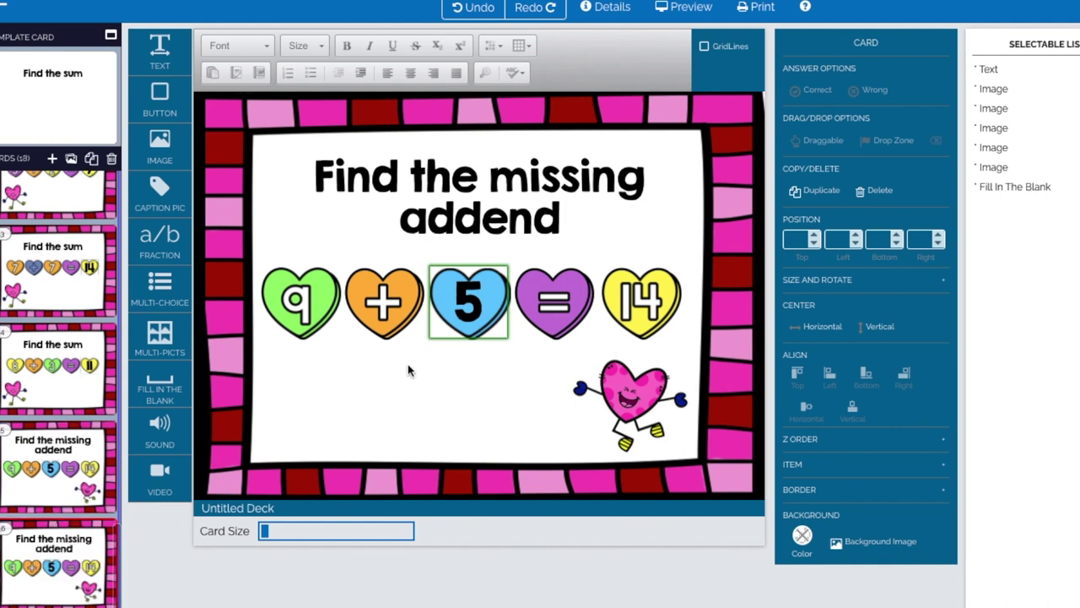
pyautogui.click(312, 314)
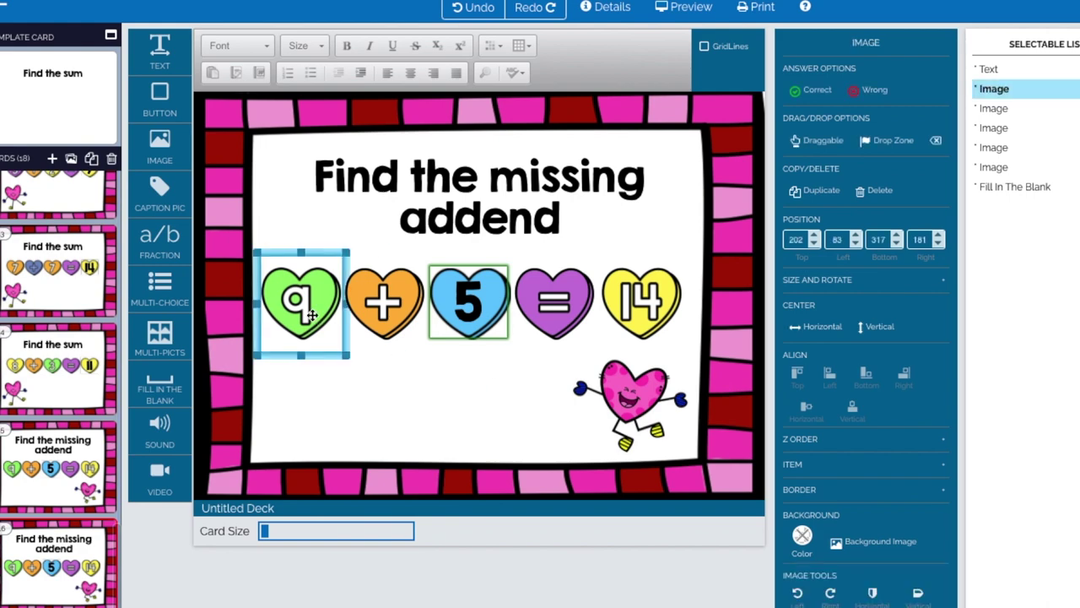
pyautogui.click(797, 592)
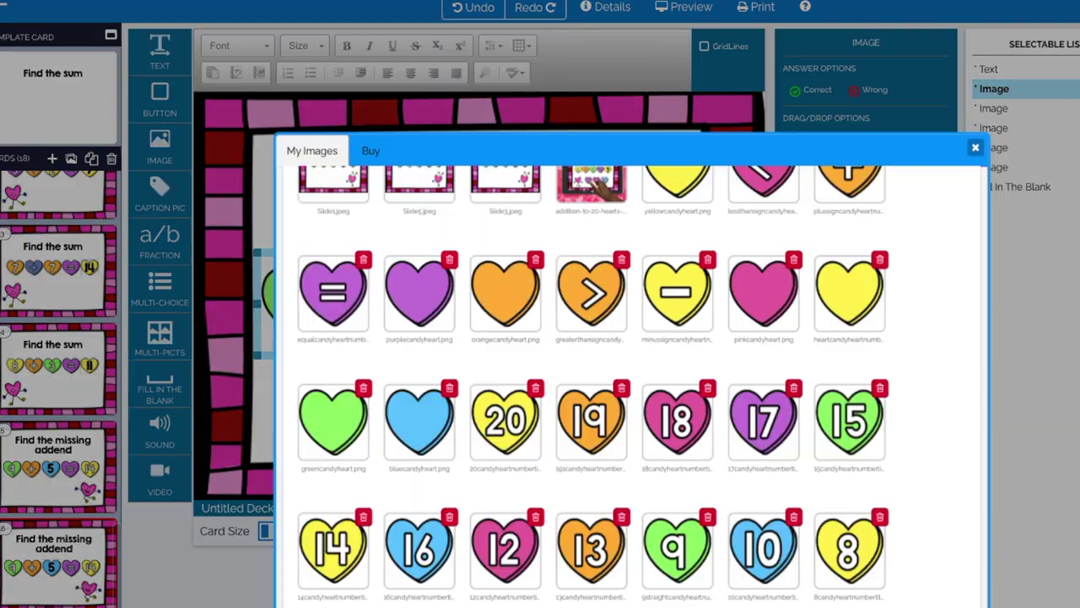
pyautogui.click(592, 447)
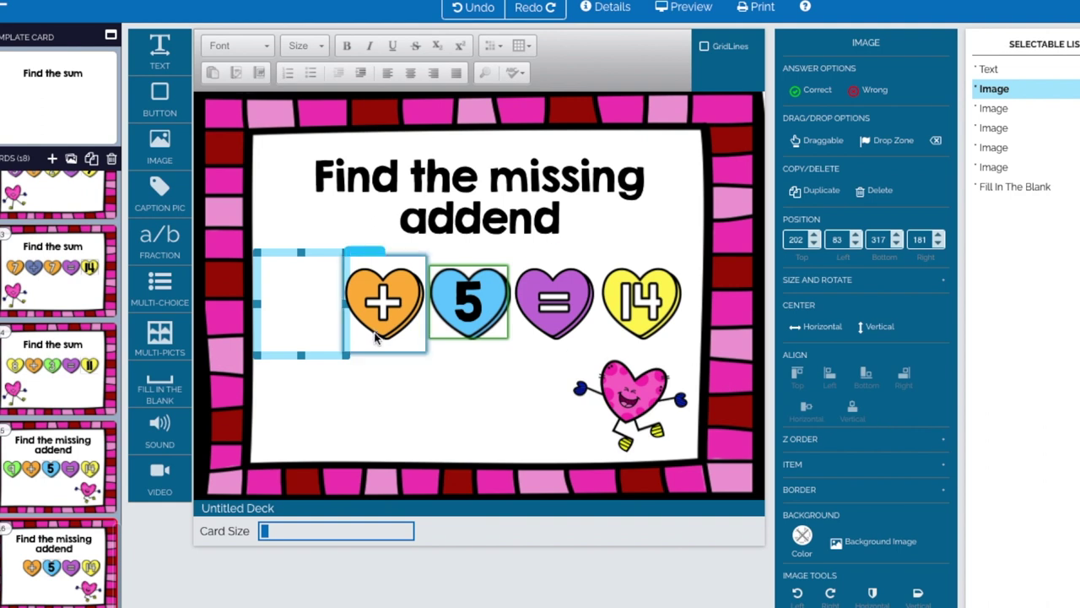
# Change the sum heart on the duplicated card to the yellow 20.
pyautogui.click(460, 306)
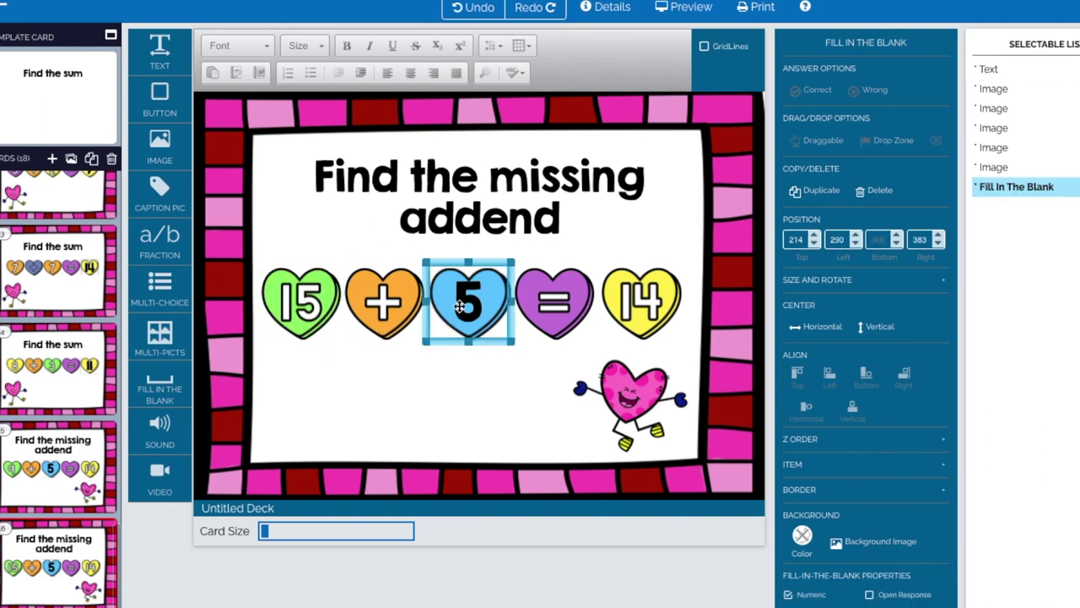
pyautogui.click(635, 312)
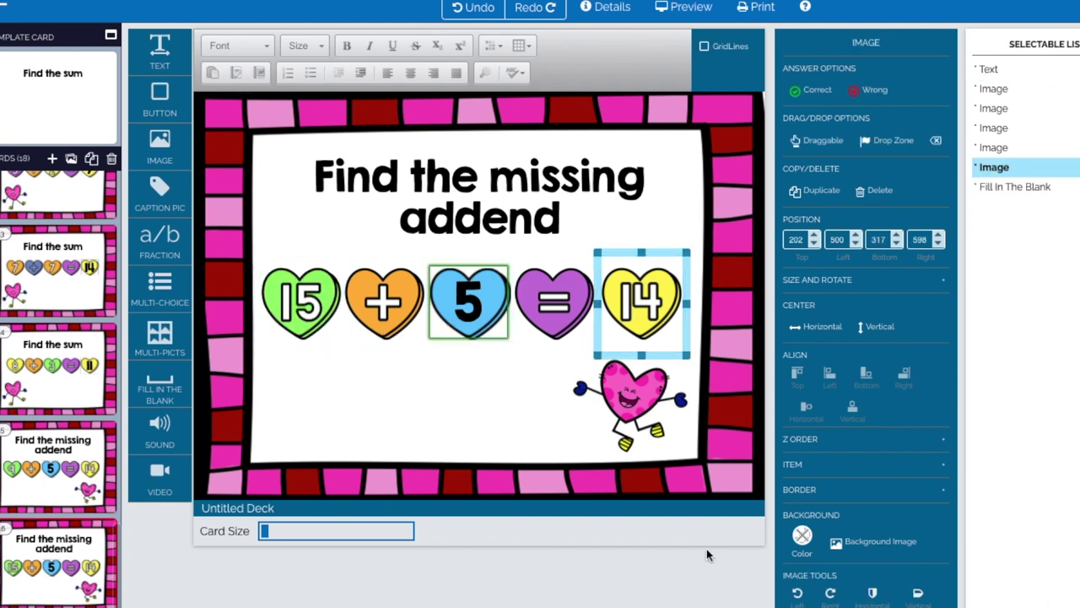
pyautogui.doubleClick(635, 313)
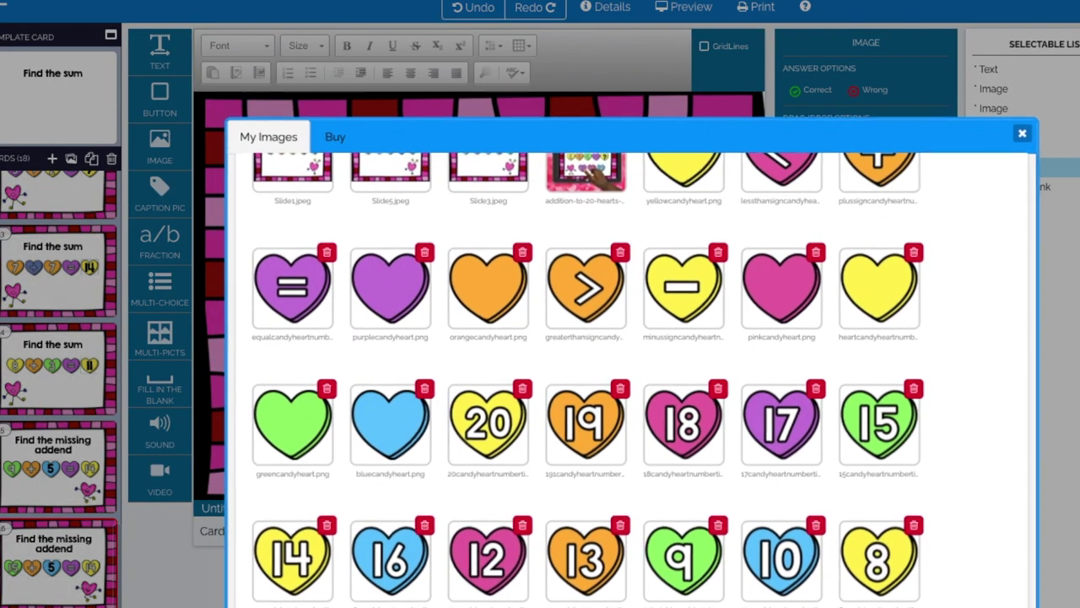
pyautogui.click(498, 439)
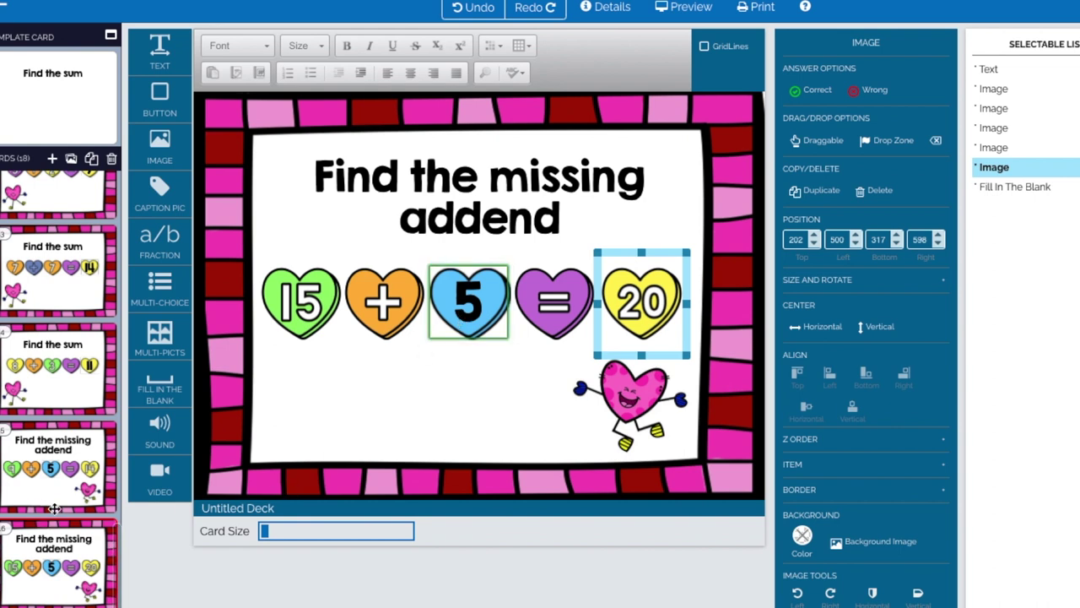
# Duplicate the 9 + 5 = 14 card again and change the first heart on the new copy to the pink 6.
pyautogui.click(59, 466)
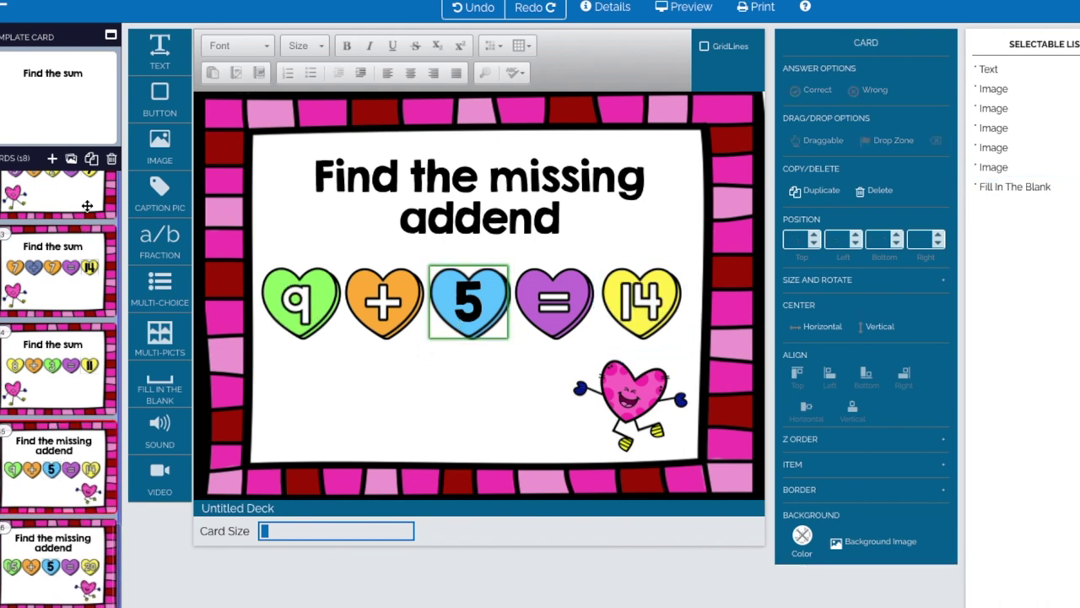
pyautogui.click(91, 158)
pyautogui.click(283, 302)
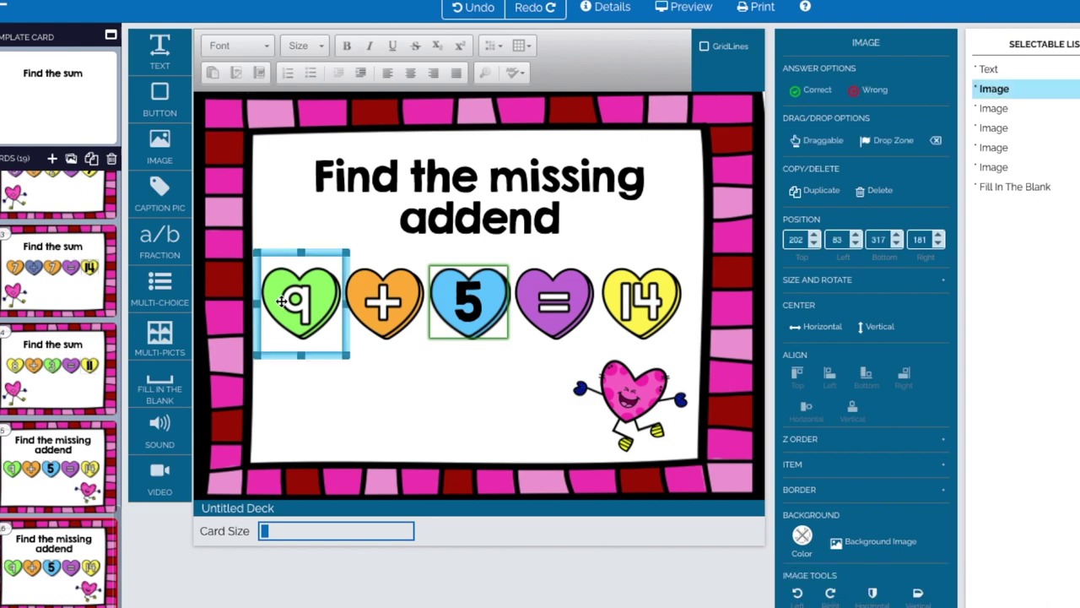
pyautogui.click(797, 593)
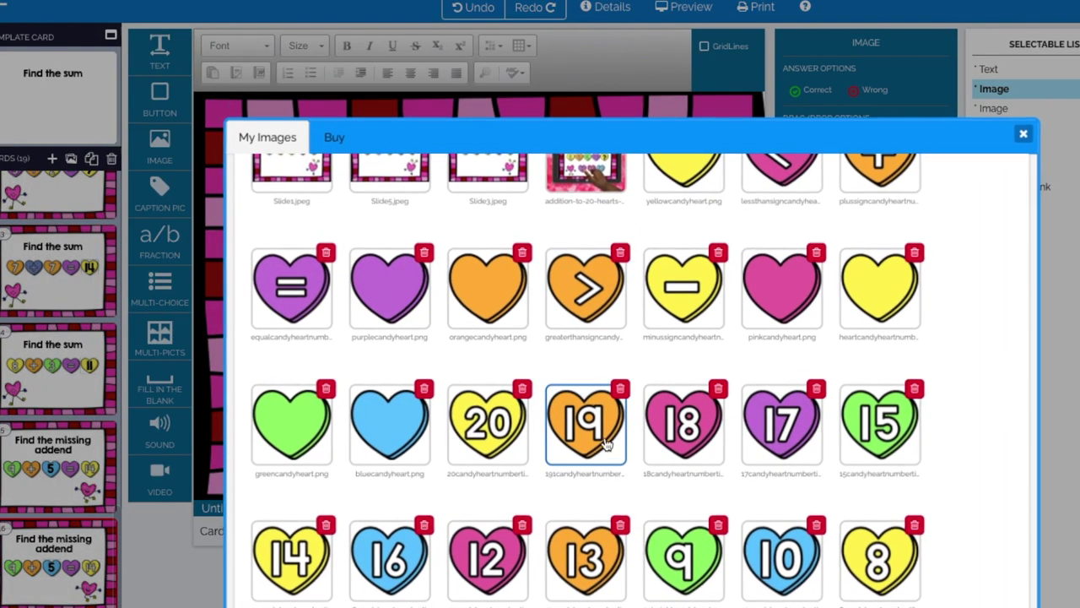
pyautogui.scroll(2, 605, 438)
pyautogui.scroll(-4, 608, 432)
pyautogui.scroll(-2, 606, 430)
pyautogui.click(508, 380)
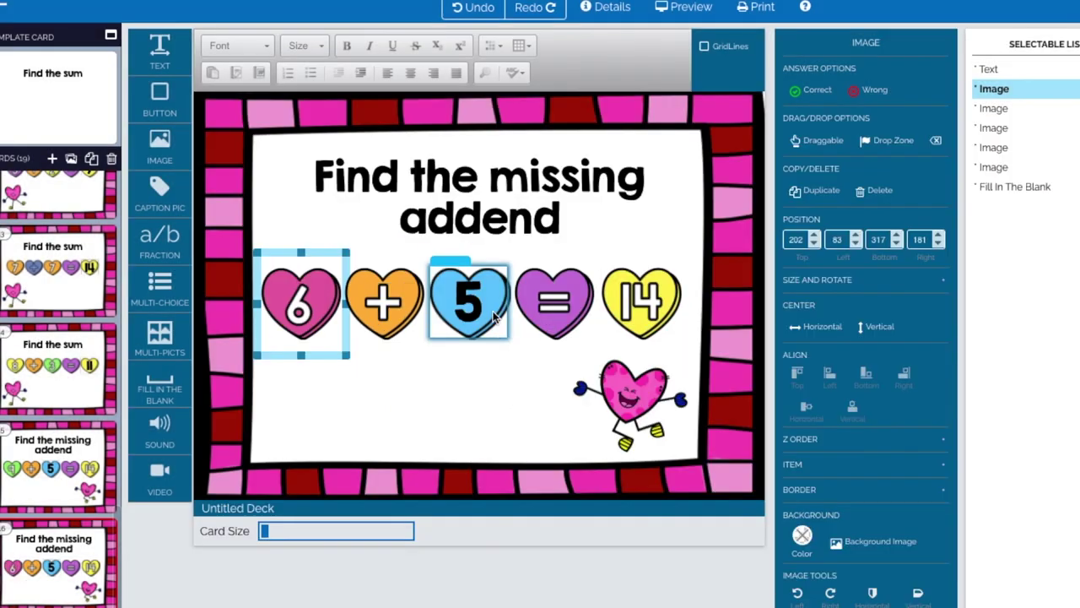
# Change the sum heart on the card starting with 6 to the orange 13.
pyautogui.click(631, 309)
pyautogui.click(800, 593)
pyautogui.click(582, 214)
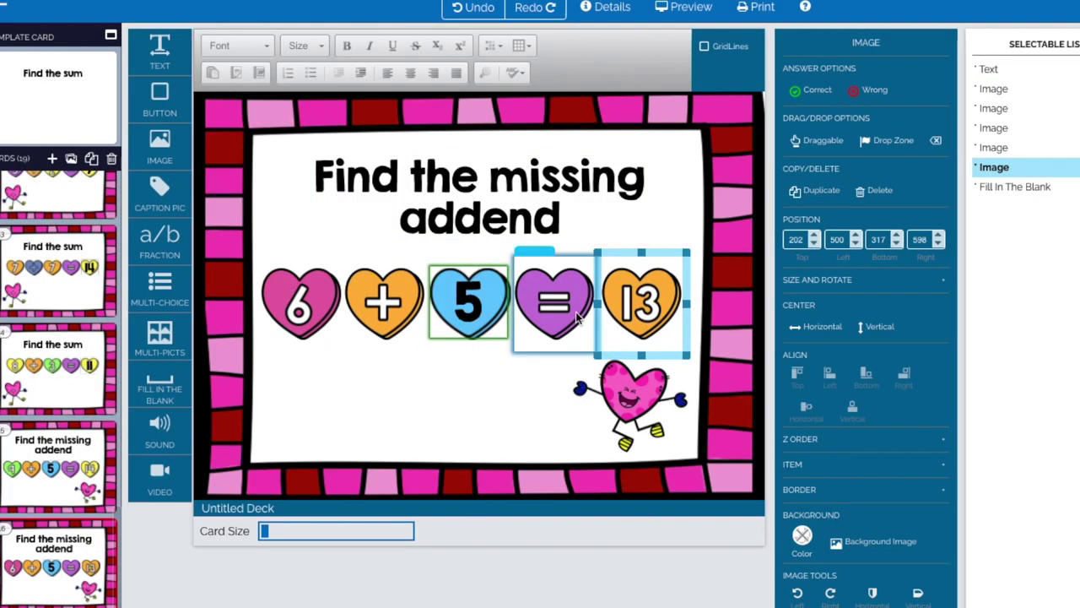
# Replace the answer 5 with 7 in the blank on the card with 6 and 13.
pyautogui.doubleClick(473, 318)
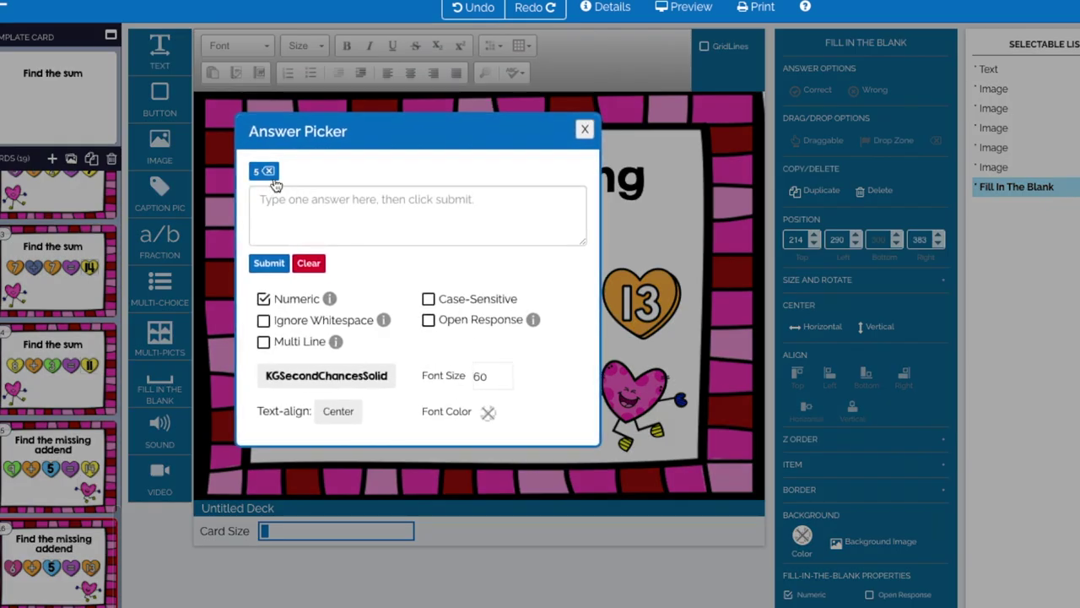
pyautogui.click(288, 199)
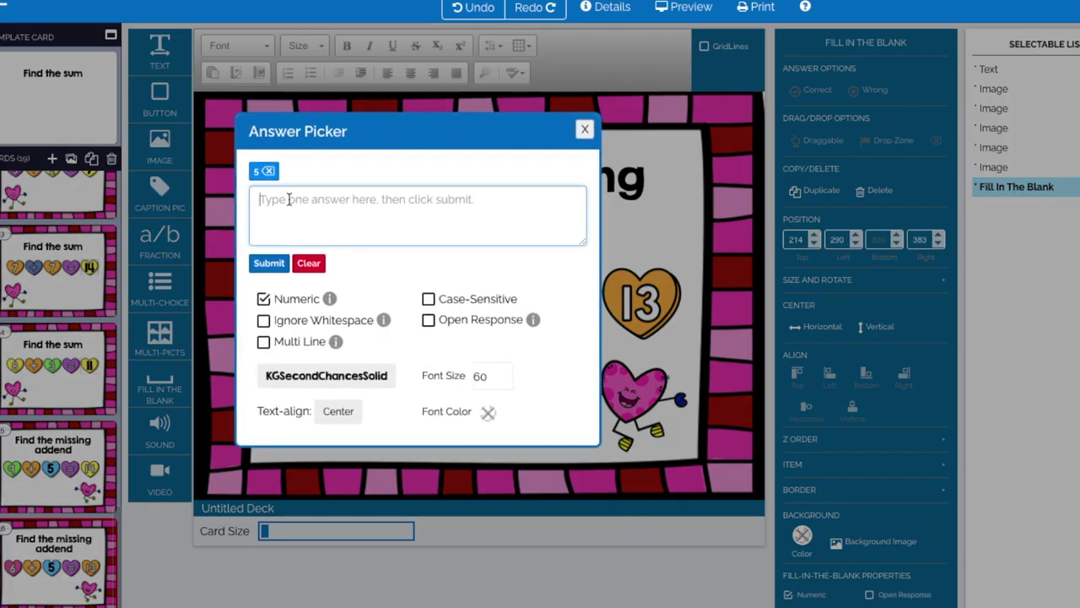
pyautogui.write('7')
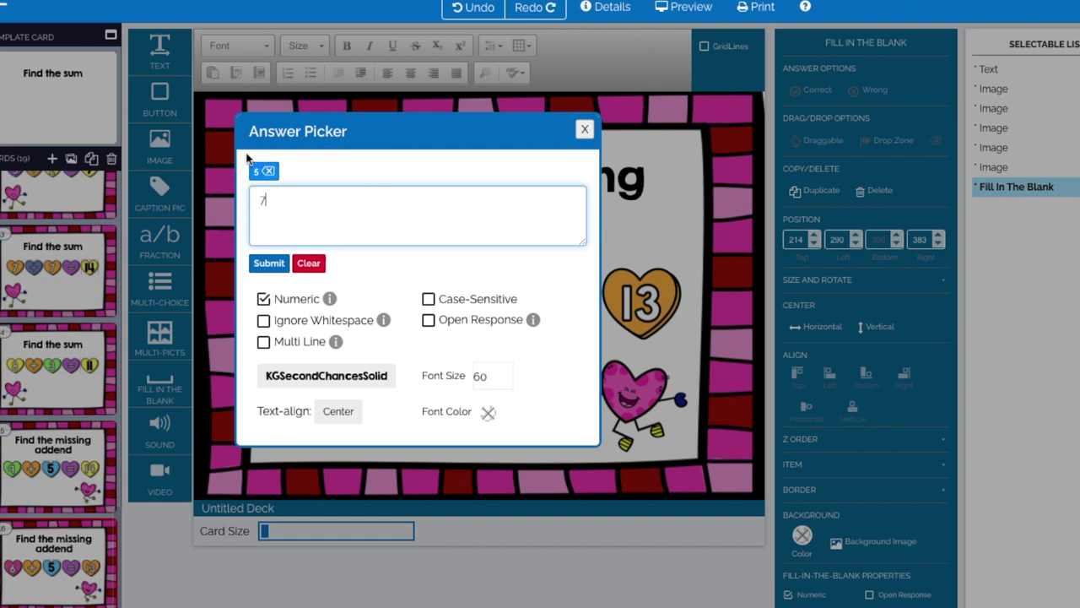
pyautogui.click(268, 171)
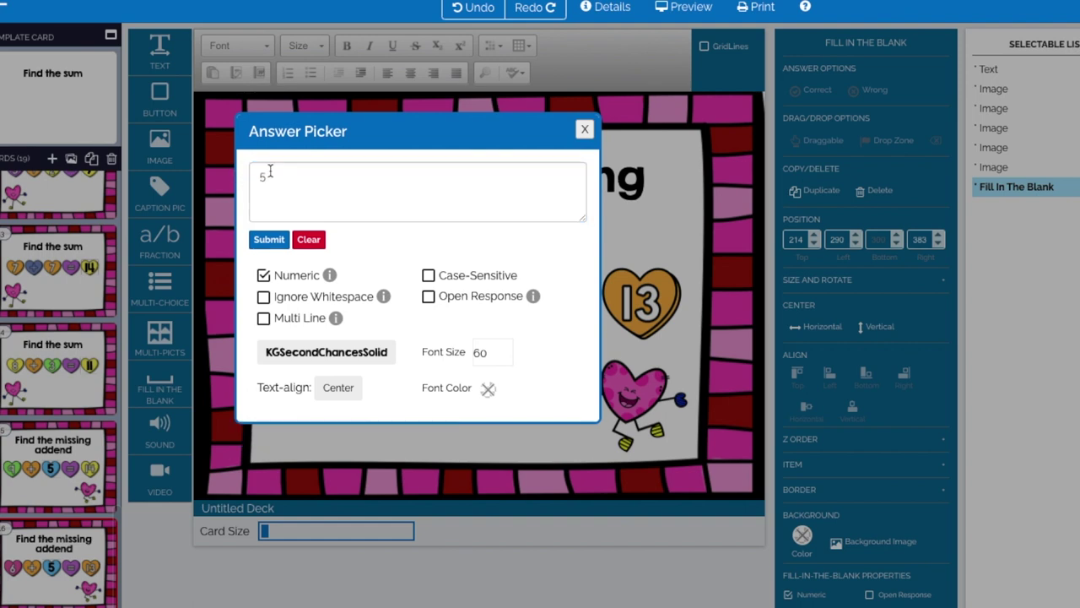
pyautogui.click(268, 240)
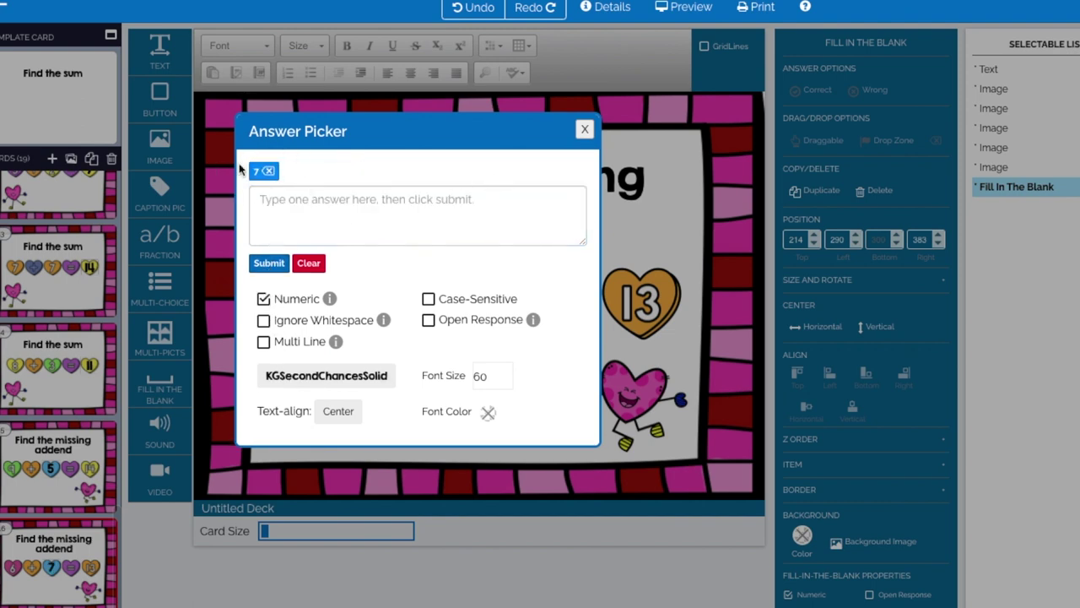
# Close the blank's answer settings and look through the deck's cards in the card list.
pyautogui.click(584, 129)
pyautogui.scroll(-3, 56, 525)
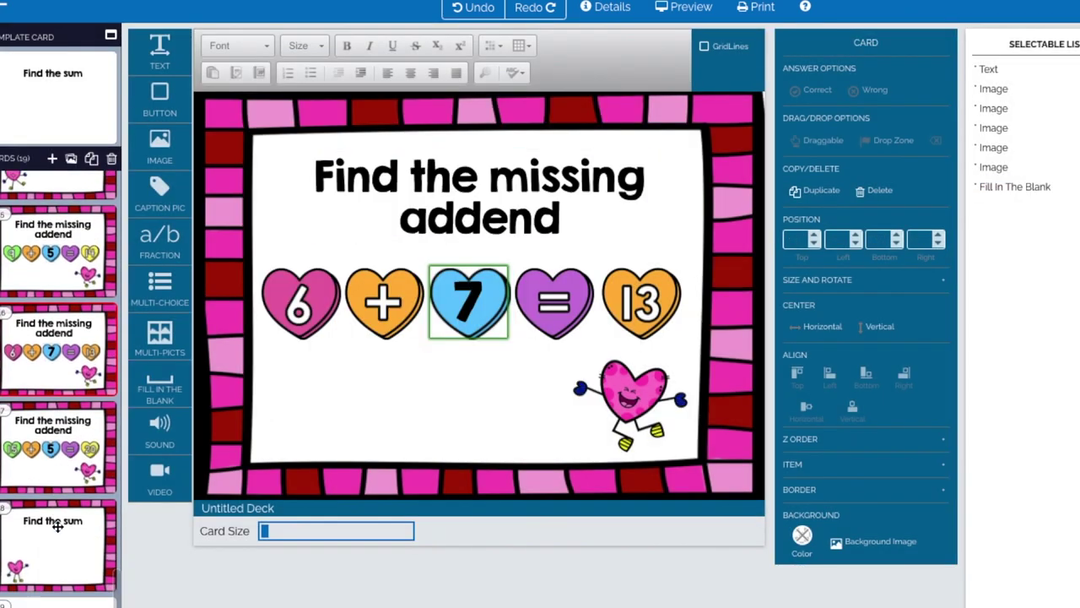
pyautogui.scroll(5, 57, 525)
pyautogui.scroll(-5, 58, 525)
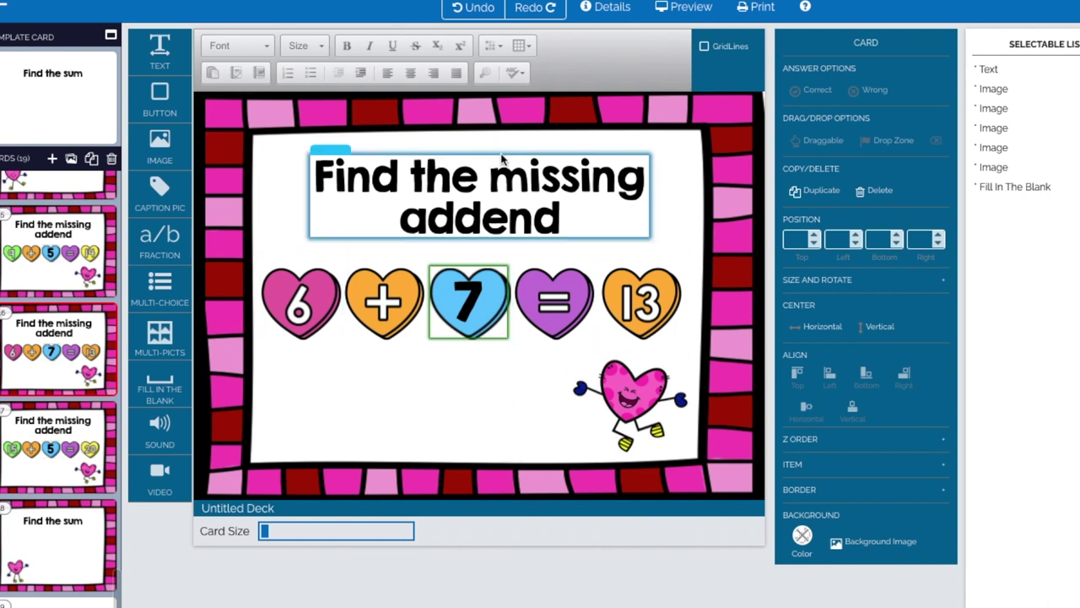
pyautogui.scroll(-5, 77, 445)
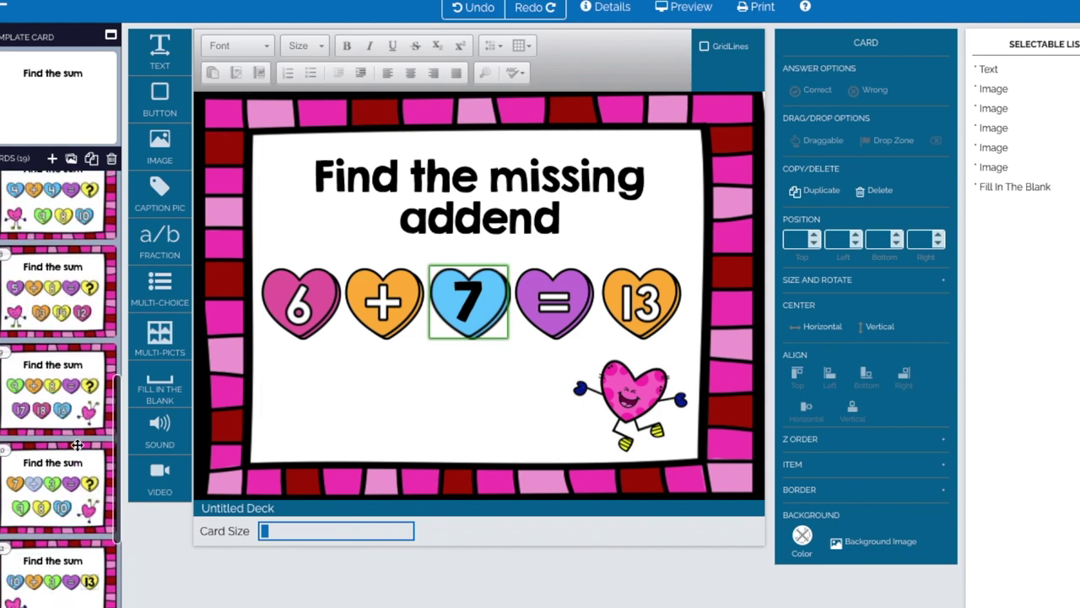
pyautogui.scroll(3, 77, 444)
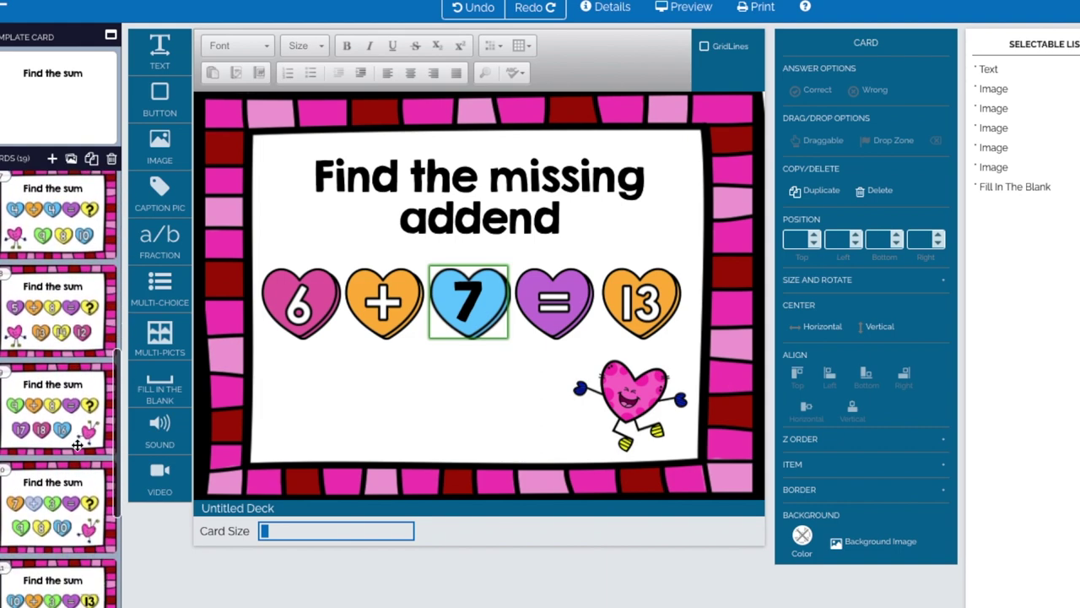
pyautogui.scroll(-3, 77, 445)
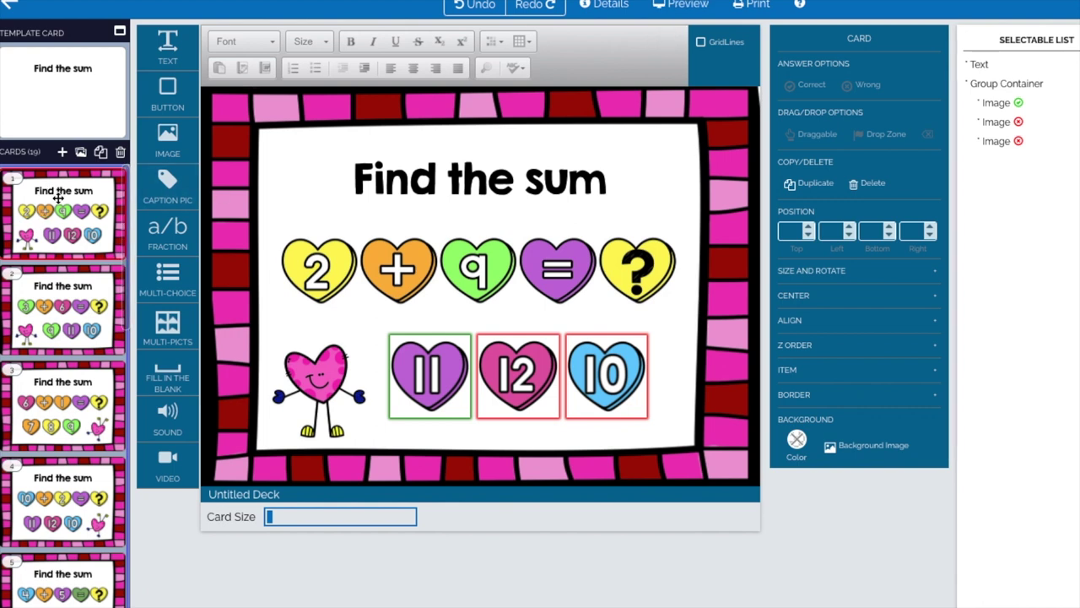
# Preview the deck and answer the opening cards up to 1 + 7 with their correct sums.
pyautogui.click(675, 6)
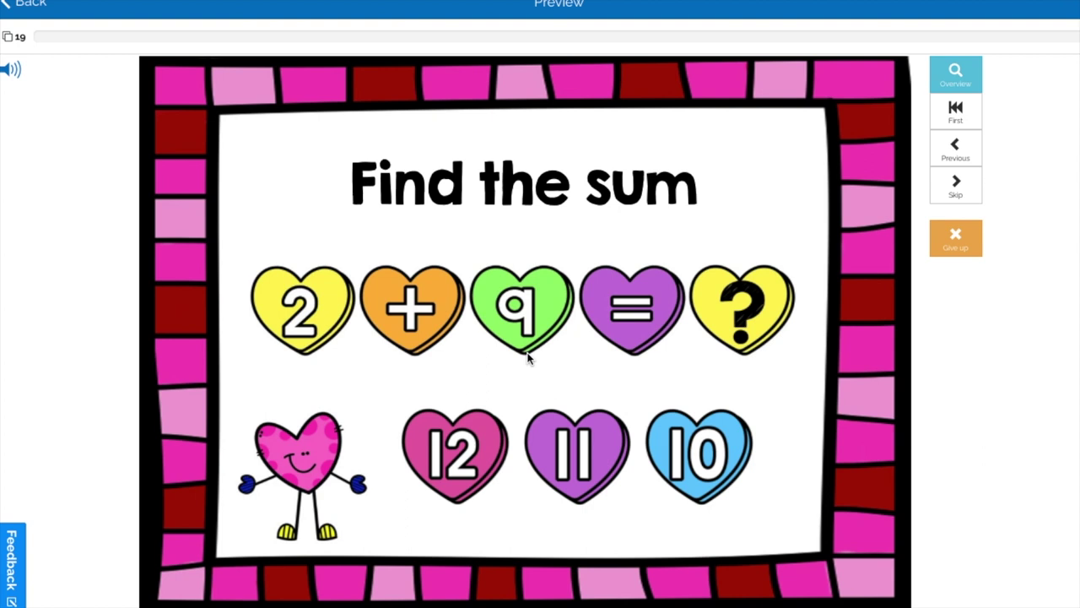
pyautogui.click(557, 447)
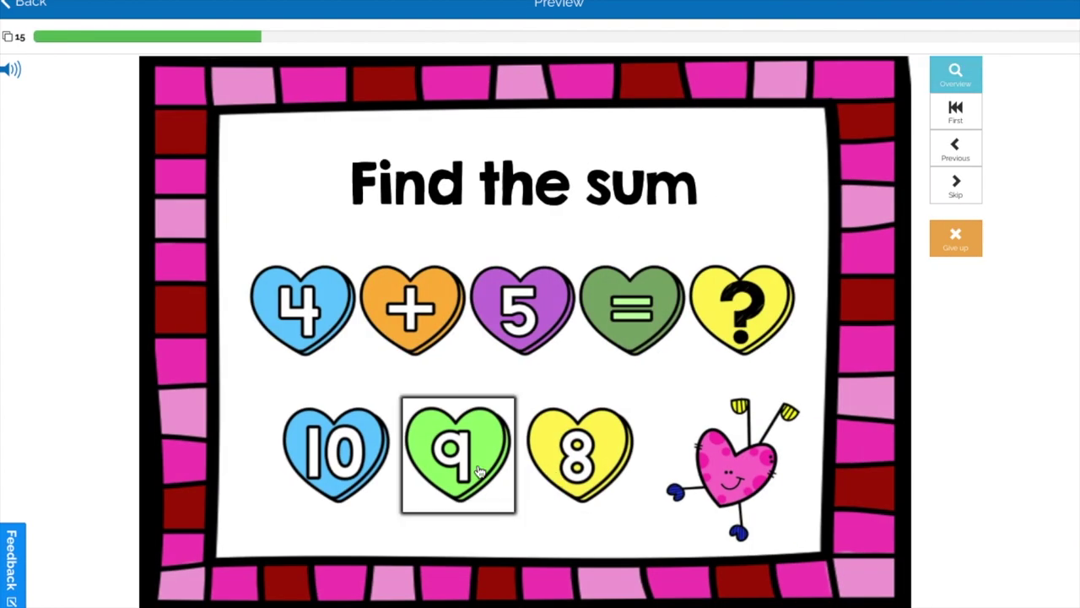
pyautogui.click(474, 455)
pyautogui.click(460, 455)
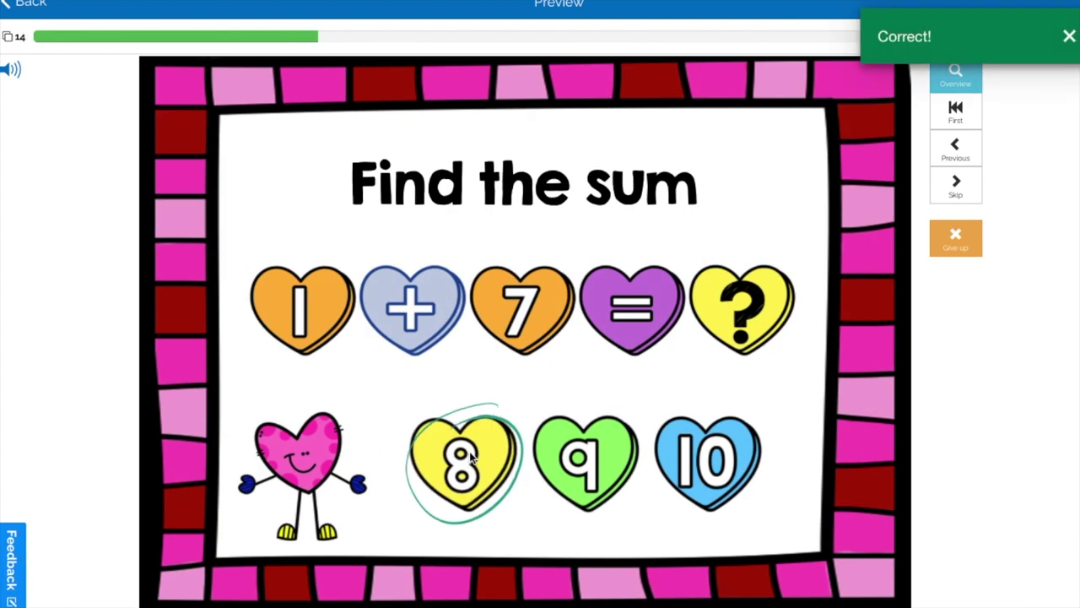
# Test the 4 + 4 card by submitting 8, trying 10 and 9 as well, and quit the preview.
pyautogui.click(591, 472)
pyautogui.click(955, 275)
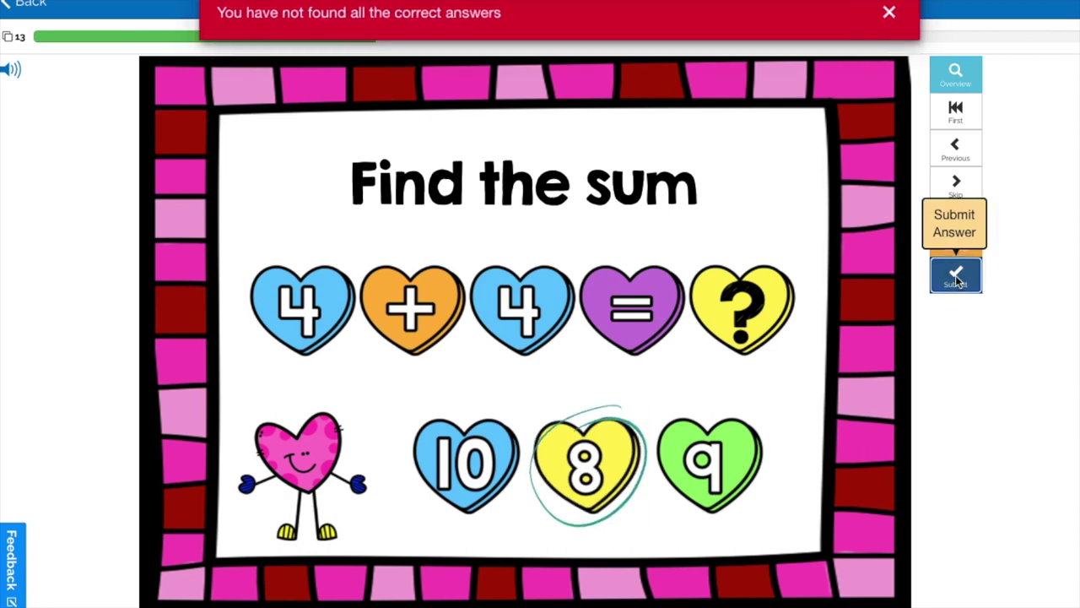
pyautogui.click(467, 464)
pyautogui.click(713, 494)
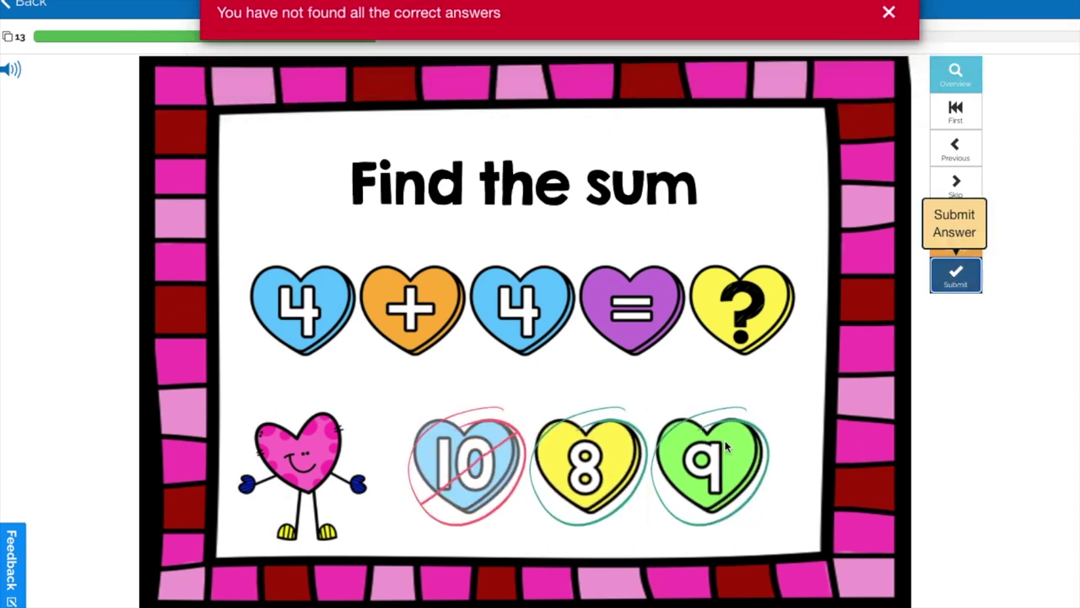
pyautogui.click(955, 272)
pyautogui.click(887, 13)
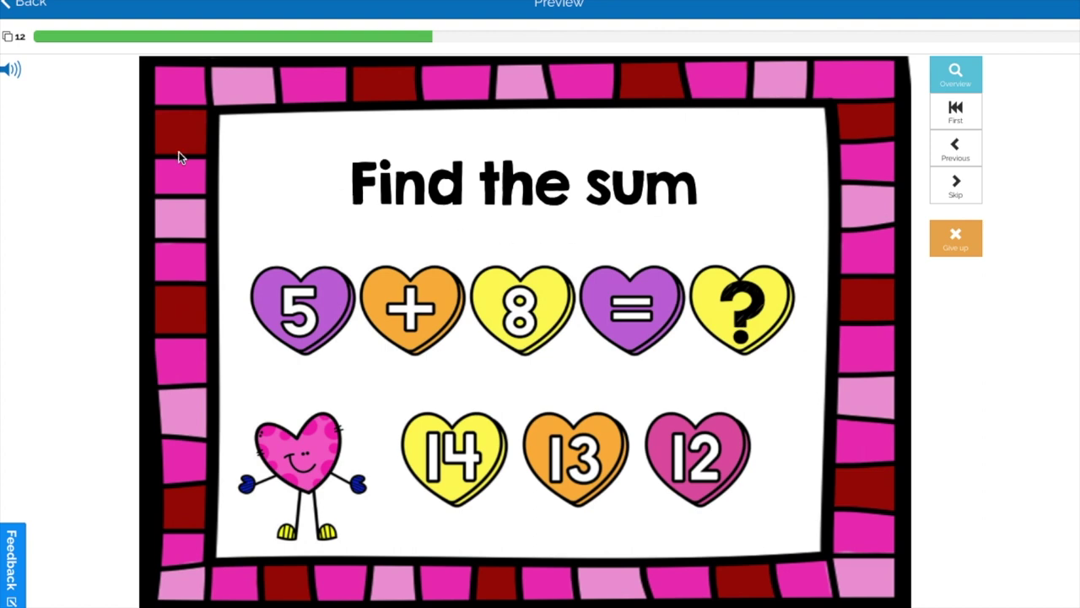
pyautogui.click(31, 7)
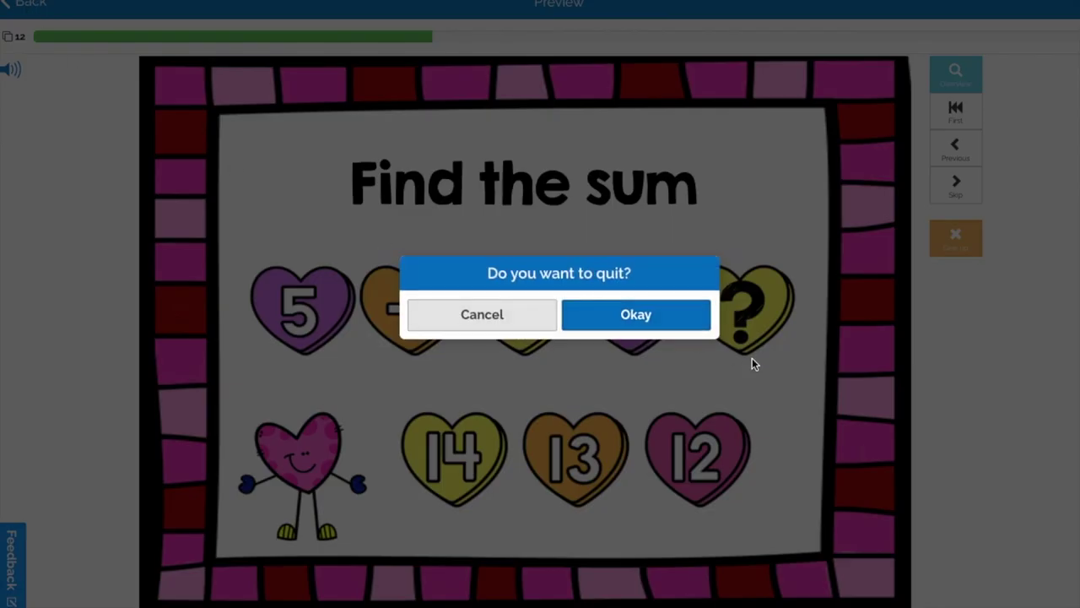
pyautogui.click(657, 324)
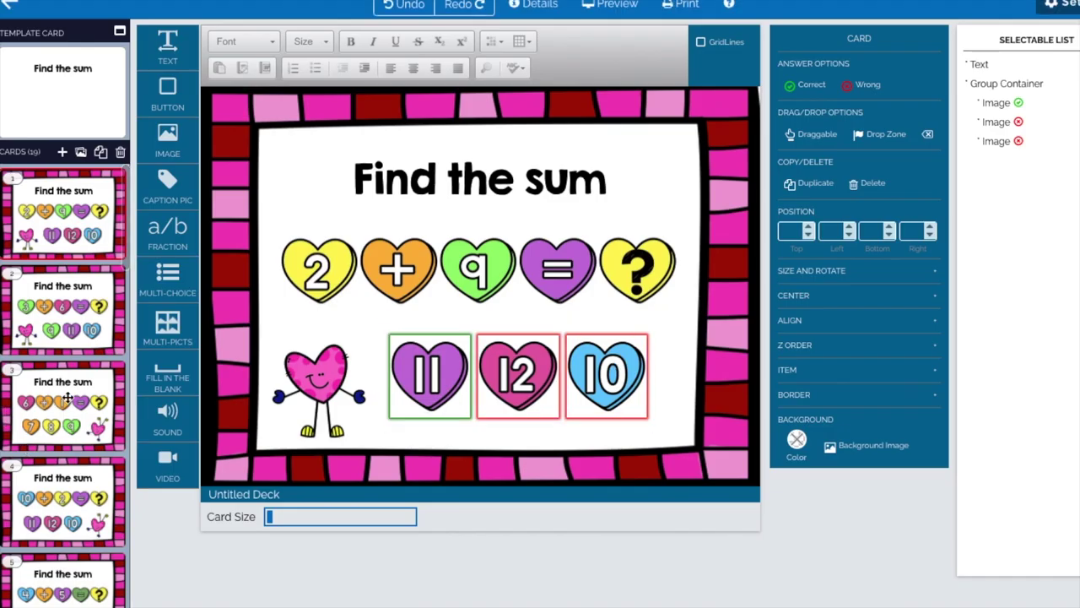
# Mark the 9 heart on the 4 + 4 card as a wrong answer.
pyautogui.scroll(-5, 68, 396)
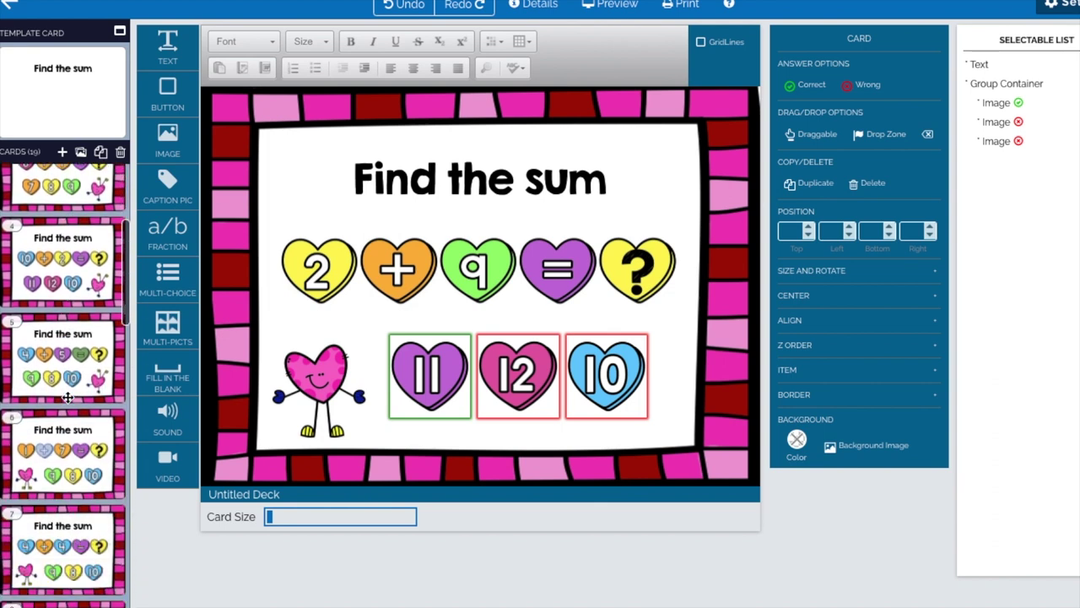
pyautogui.click(58, 380)
pyautogui.click(57, 479)
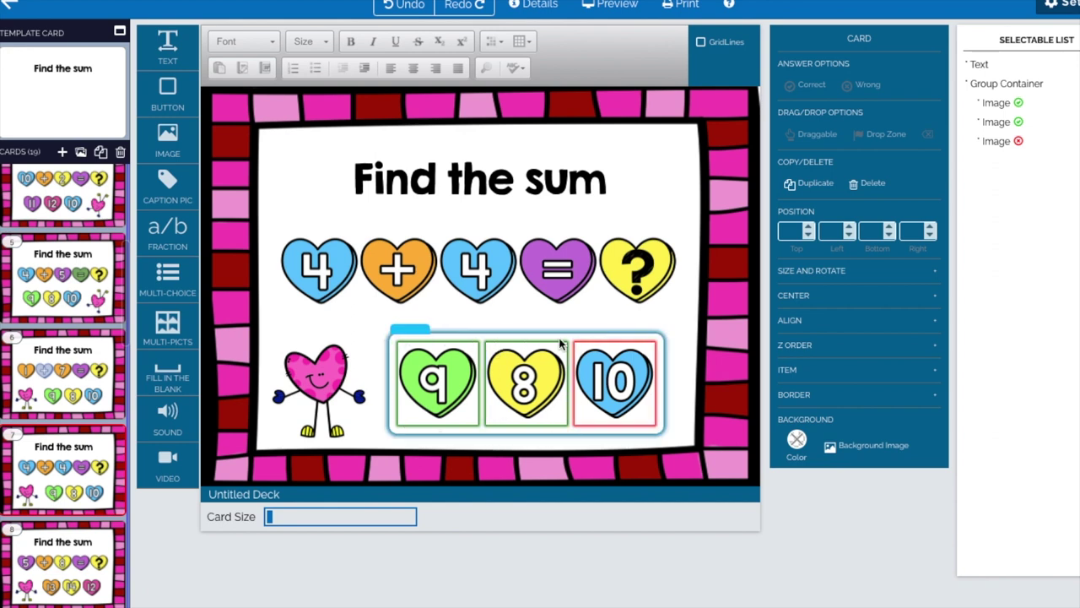
pyautogui.click(454, 370)
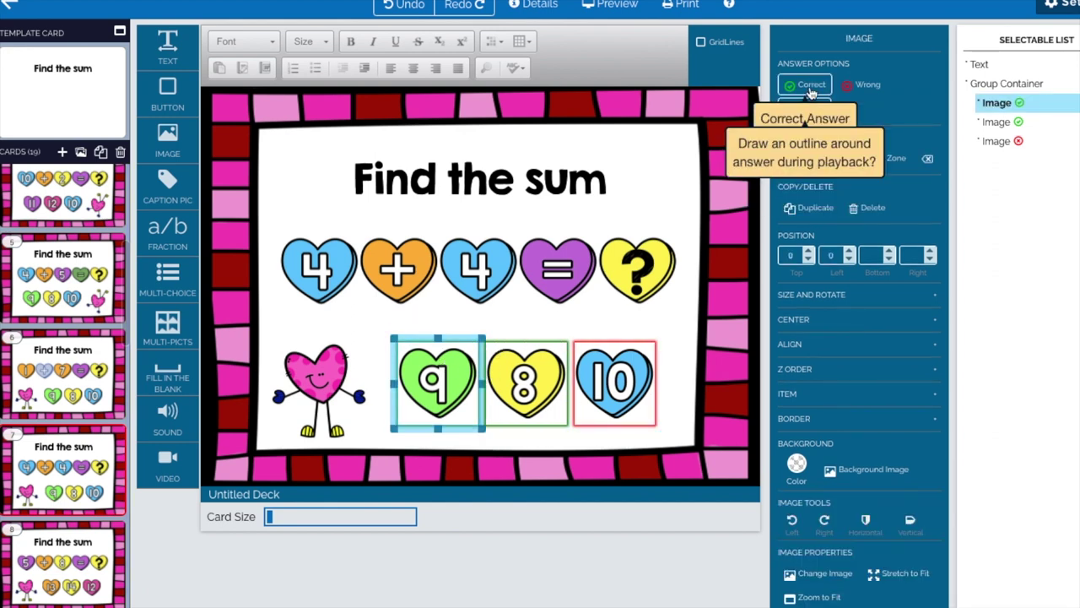
pyautogui.click(862, 86)
pyautogui.click(341, 346)
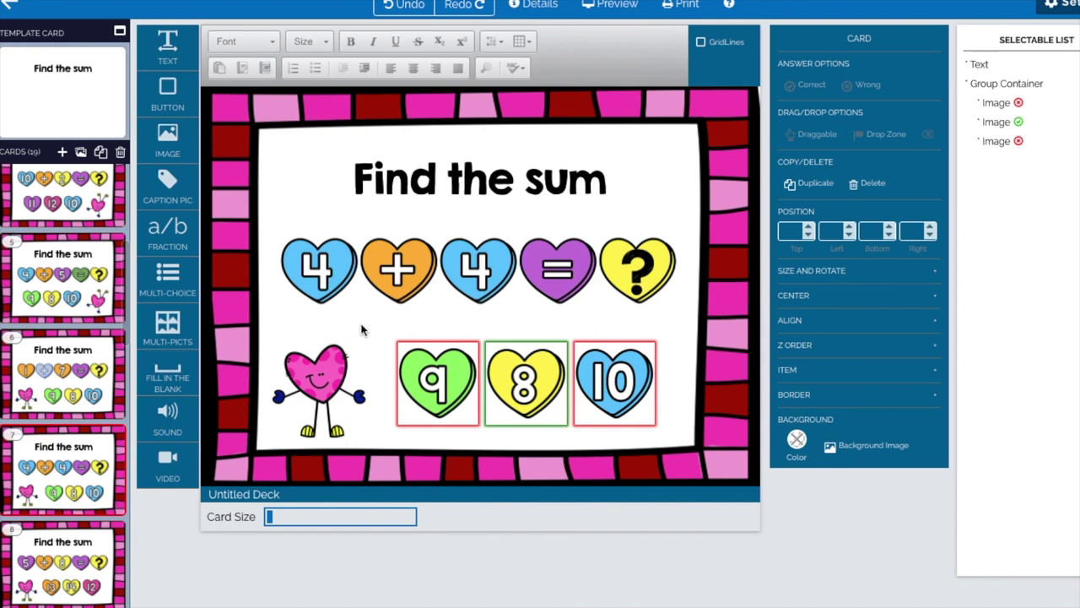
# Check the answer markings on the 1 + 7, 4 + 4 and 5 + 8 cards.
pyautogui.click(64, 374)
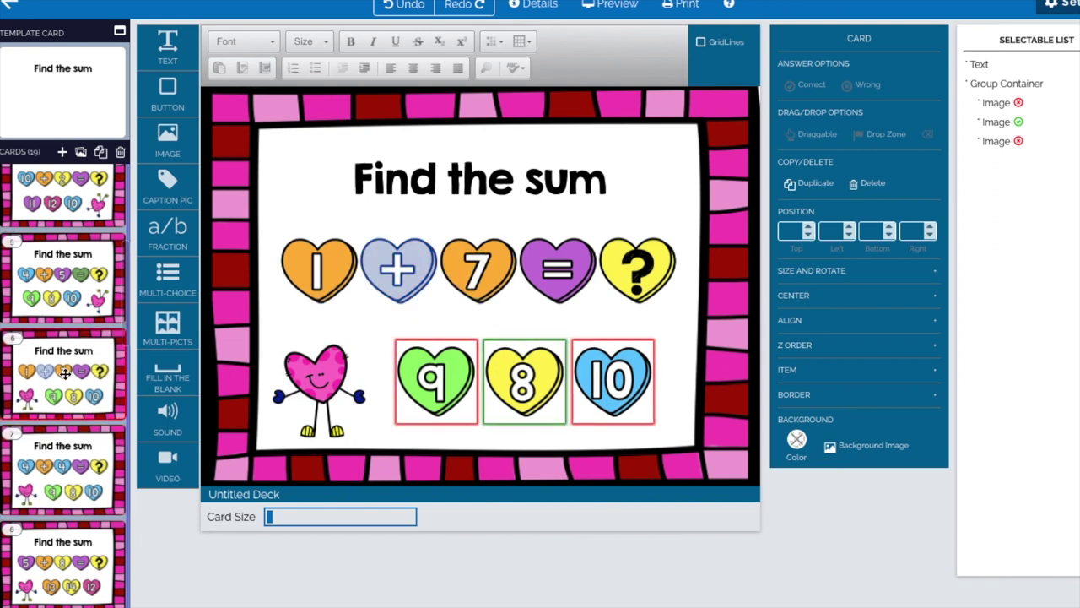
pyautogui.click(65, 462)
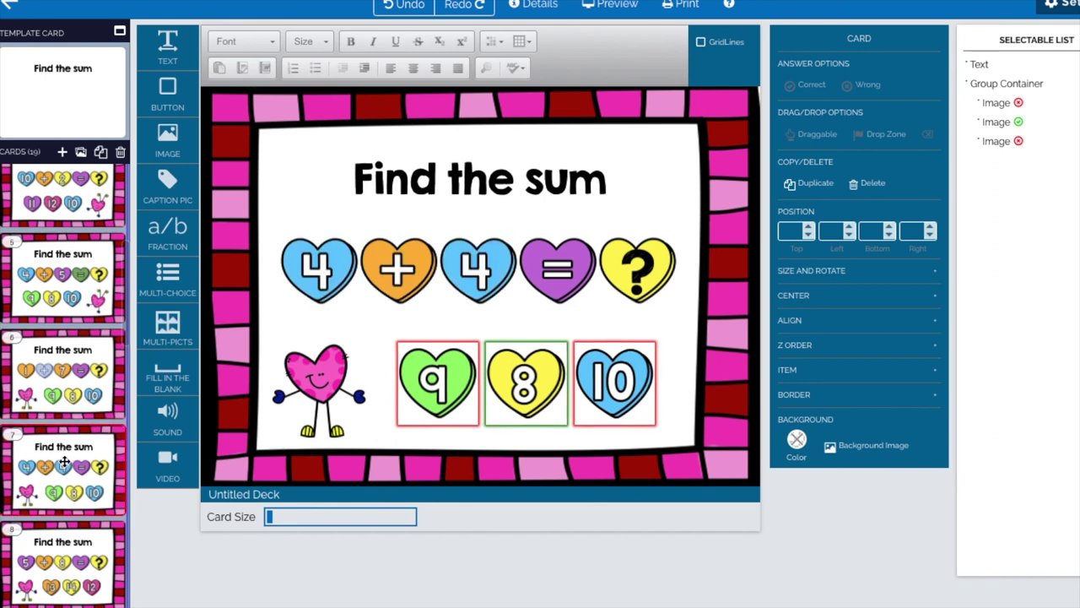
pyautogui.click(67, 537)
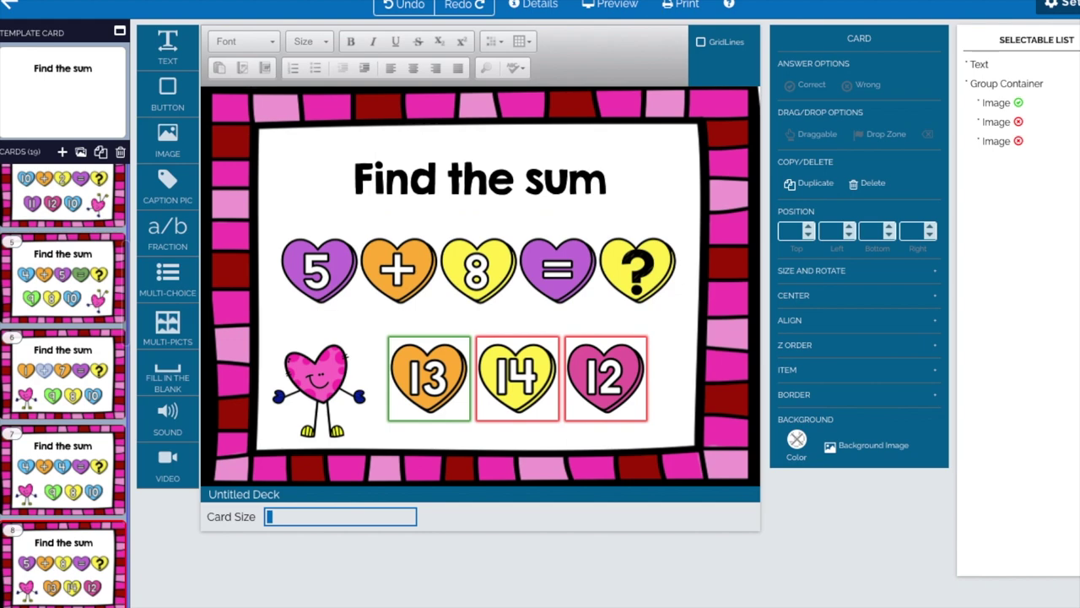
# Preview the whole deck again to its end, return to editing and look over the card list.
pyautogui.click(611, 7)
pyautogui.click(568, 447)
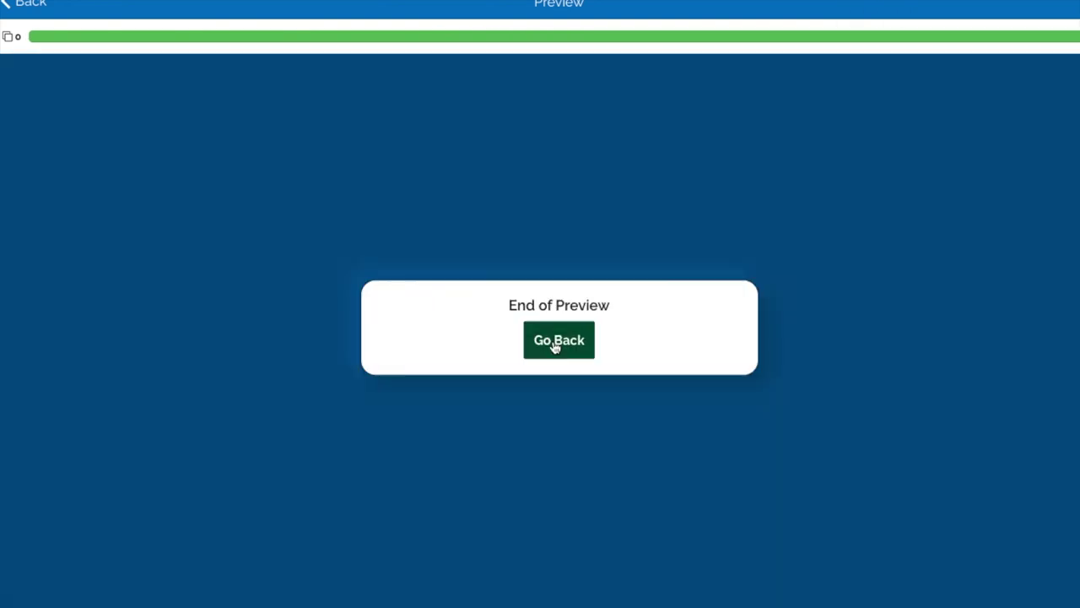
pyautogui.click(556, 342)
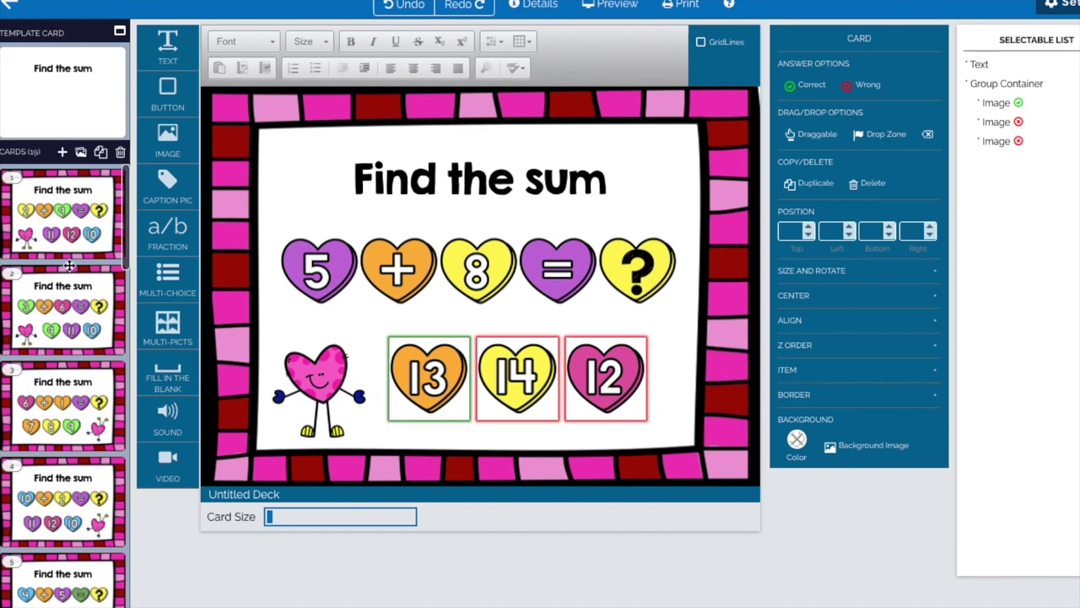
pyautogui.scroll(-6, 72, 269)
pyautogui.scroll(6, 71, 268)
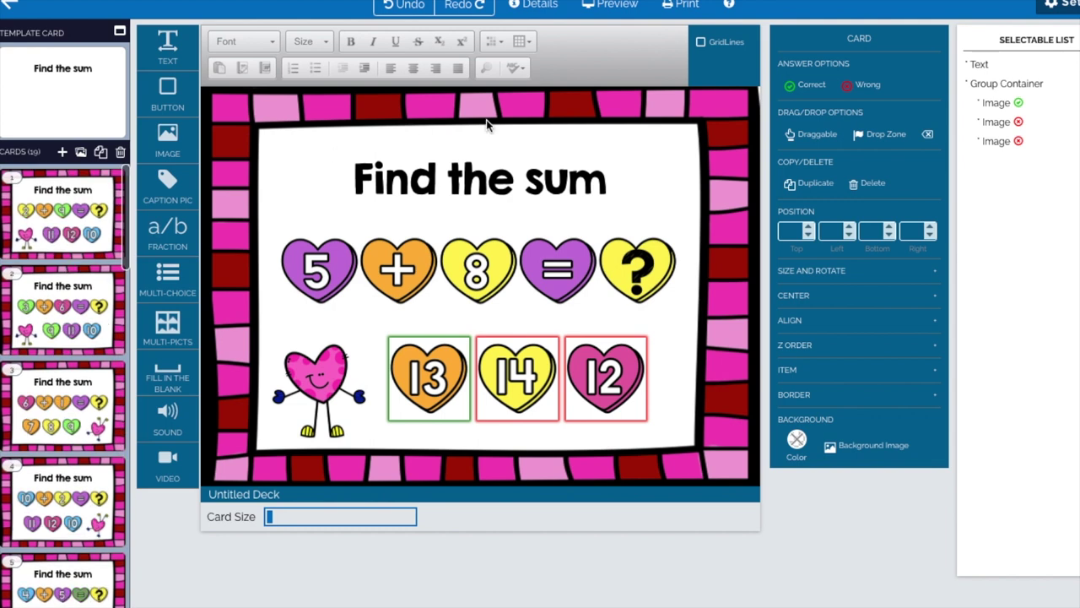
# In the deck details, name the deck Candy Hearts Addition to 20 and set its price to 200 points.
pyautogui.click(539, 7)
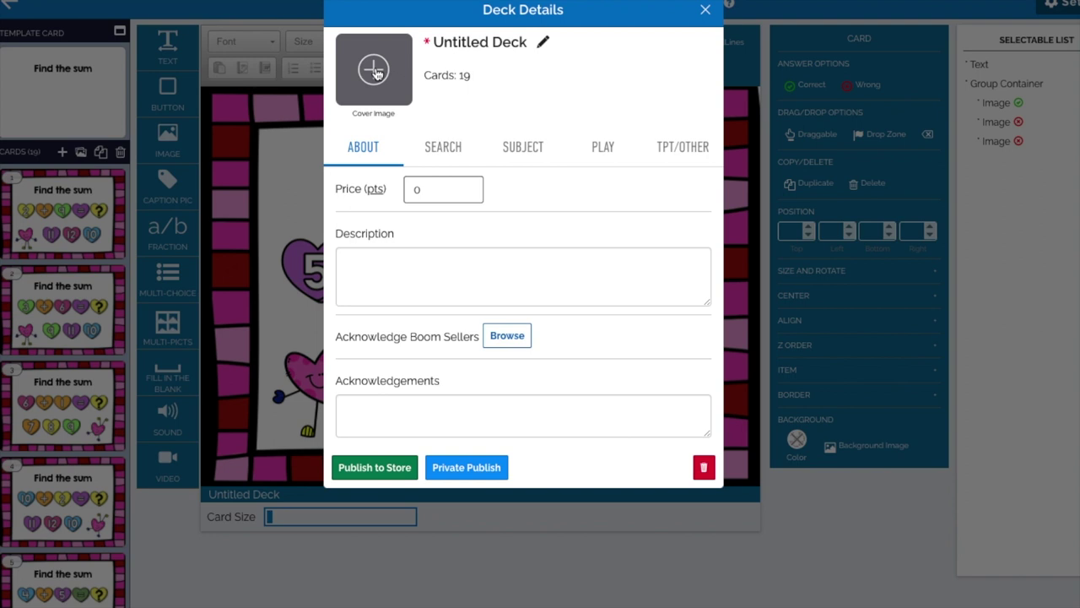
pyautogui.click(461, 47)
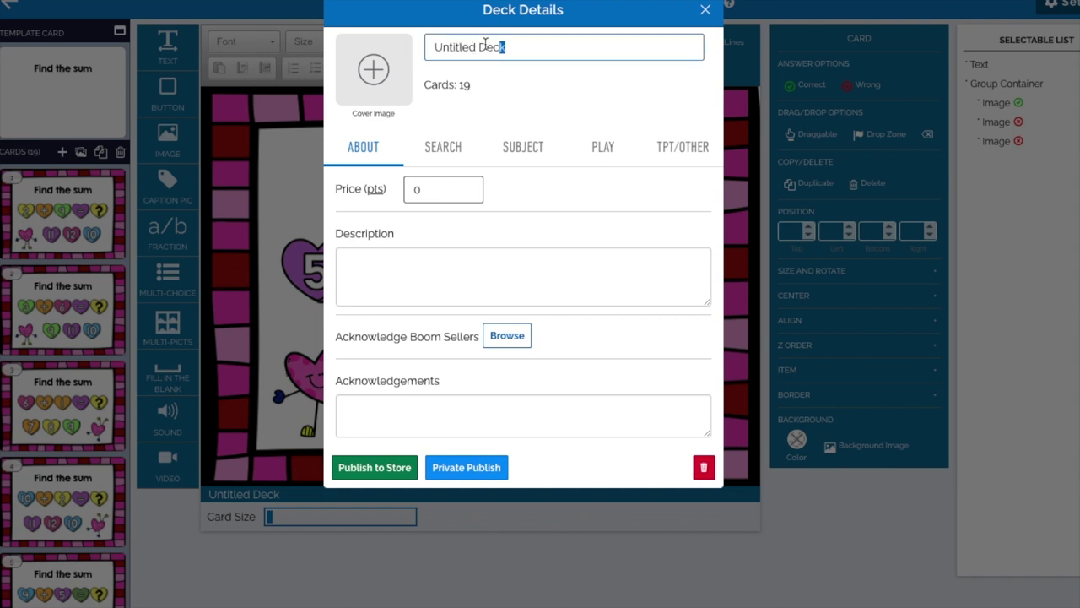
pyautogui.moveTo(506, 46); pyautogui.dragTo(419, 43)
pyautogui.write('Candy Hearts Addition to 20')
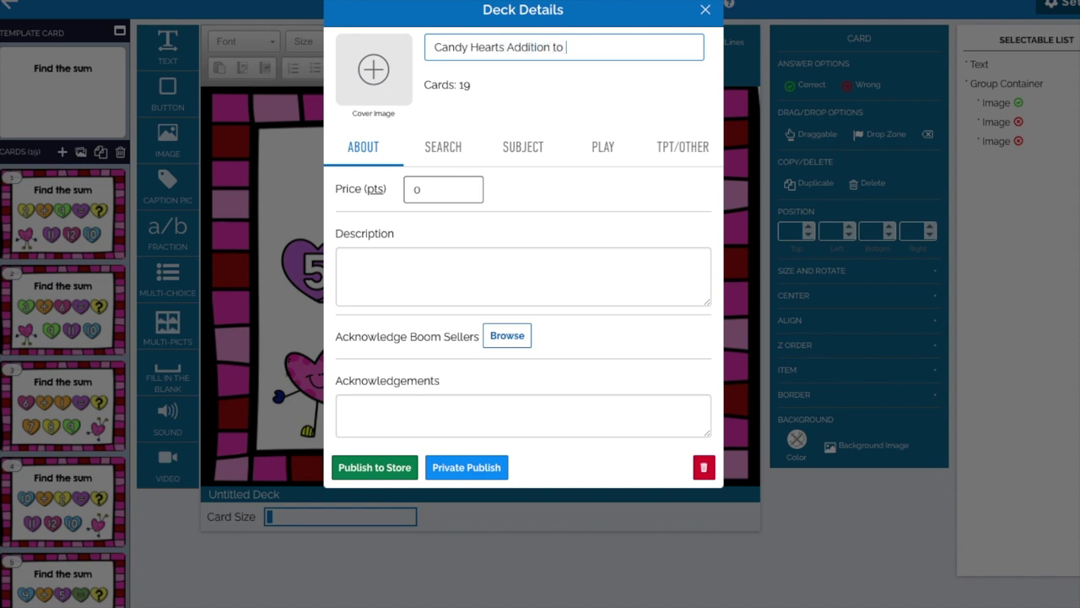
pyautogui.doubleClick(429, 196)
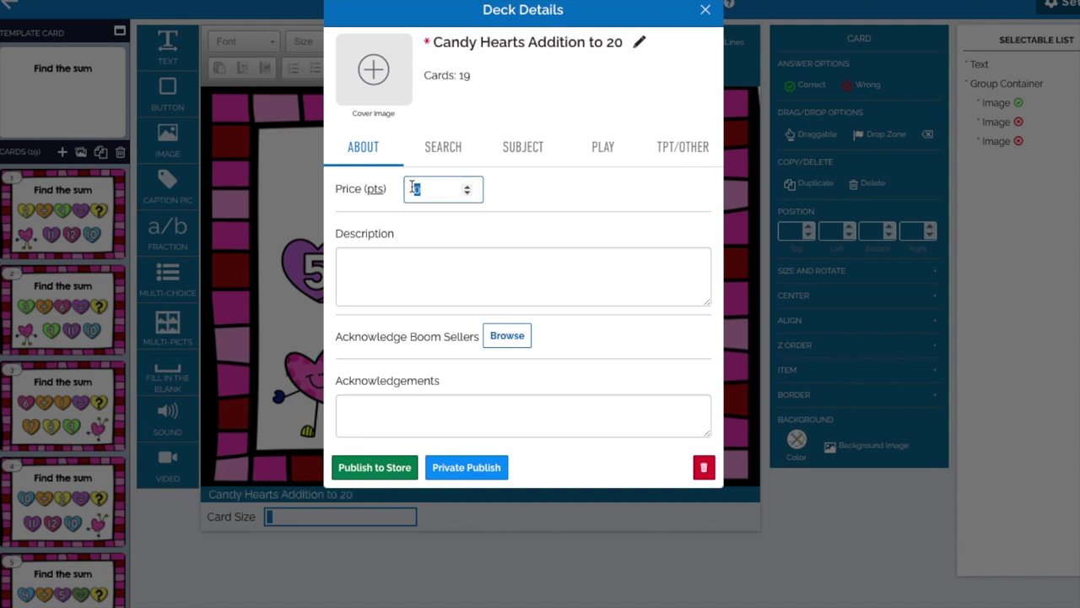
pyautogui.write('200')
# Start the description: "How sweet are these candy hearts! Your students will enjoy working on their math fact fluency with these cards. There are 2 types of questions".
pyautogui.click(428, 260)
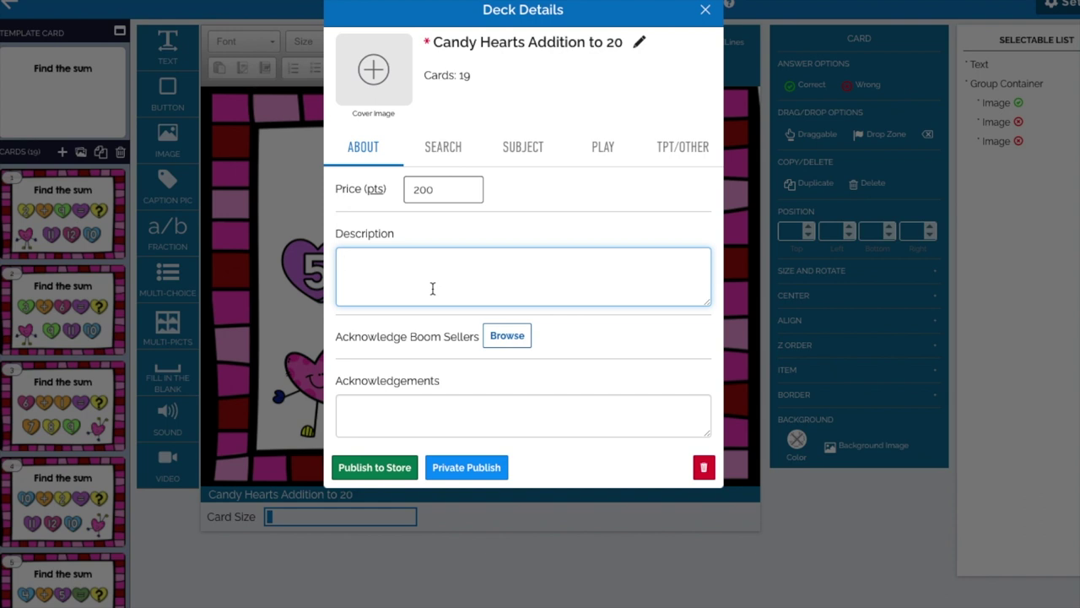
pyautogui.write('How sweet are these candy hearts! Your students will en')
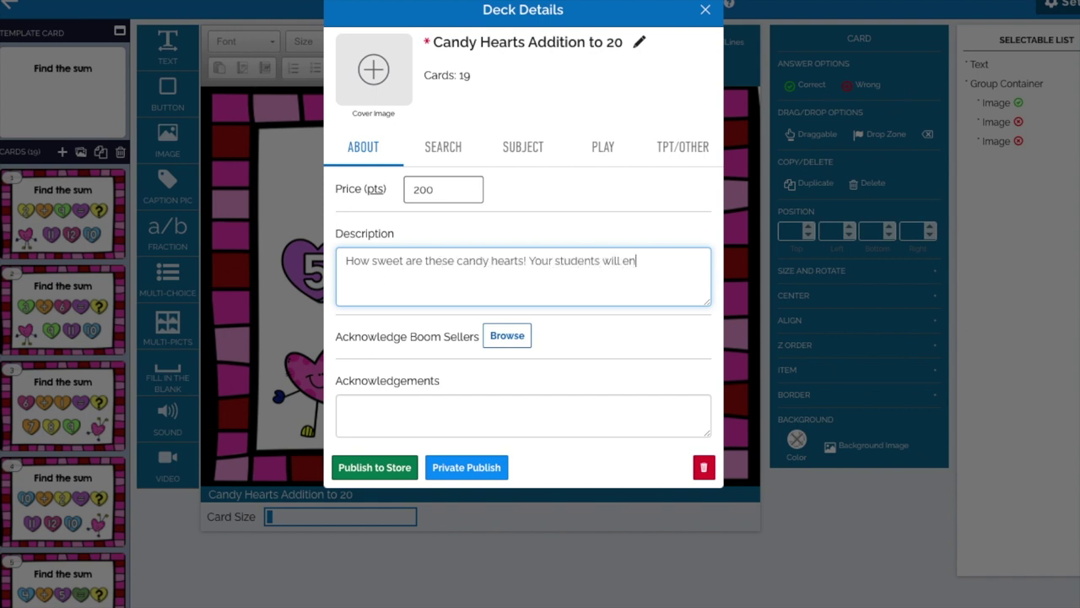
pyautogui.write('joy working on their math fact fluency with t')
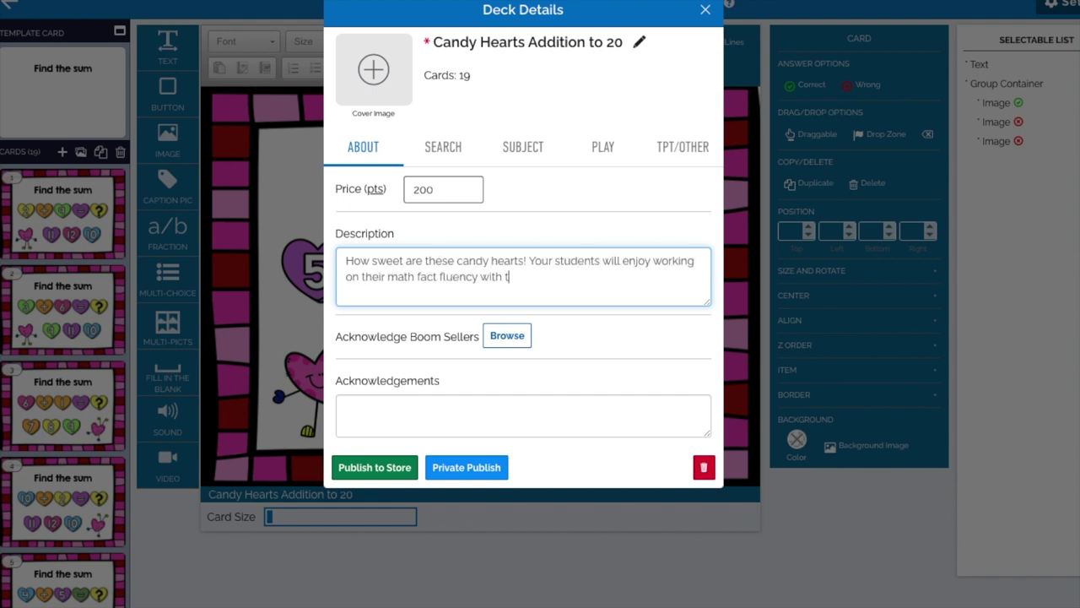
pyautogui.write('hese cards. There are 2 types of w')
pyautogui.press('BackSpace')
pyautogui.write('questions')
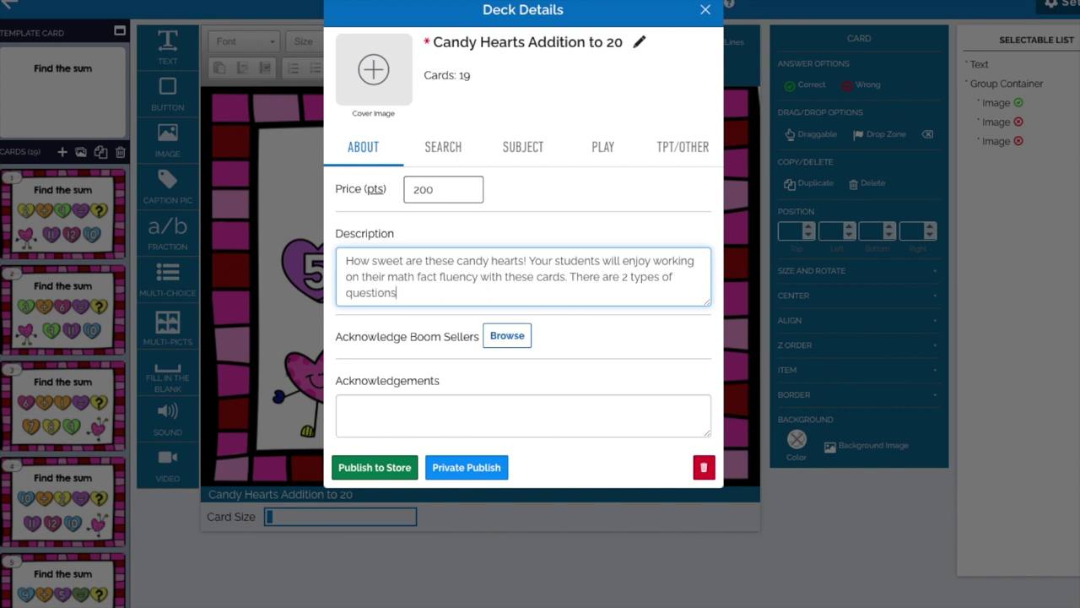
# Continue the description with ": multiple choice and fill-in-the-blank. Students will find the sum and find the missing addend.".
pyautogui.write(': mulitple')
pyautogui.press('BackSpace')
pyautogui.press('BackSpace')
pyautogui.press('BackSpace')
pyautogui.press('BackSpace')
pyautogui.write('tiple choice and fill-in')
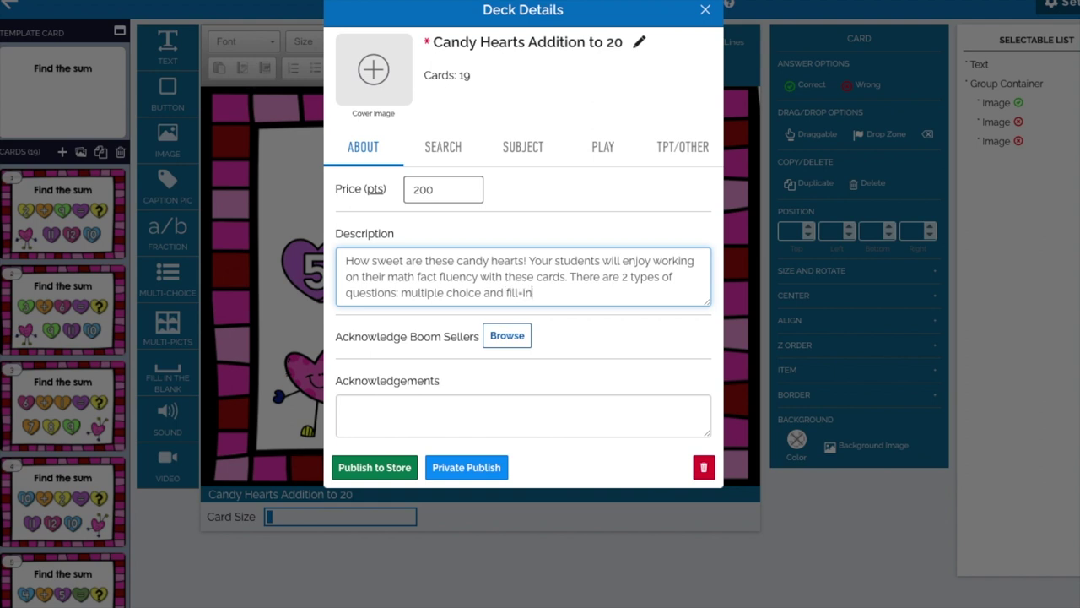
pyautogui.press('BackSpace')
pyautogui.write('-in-the-blank. Students will find the sum and')
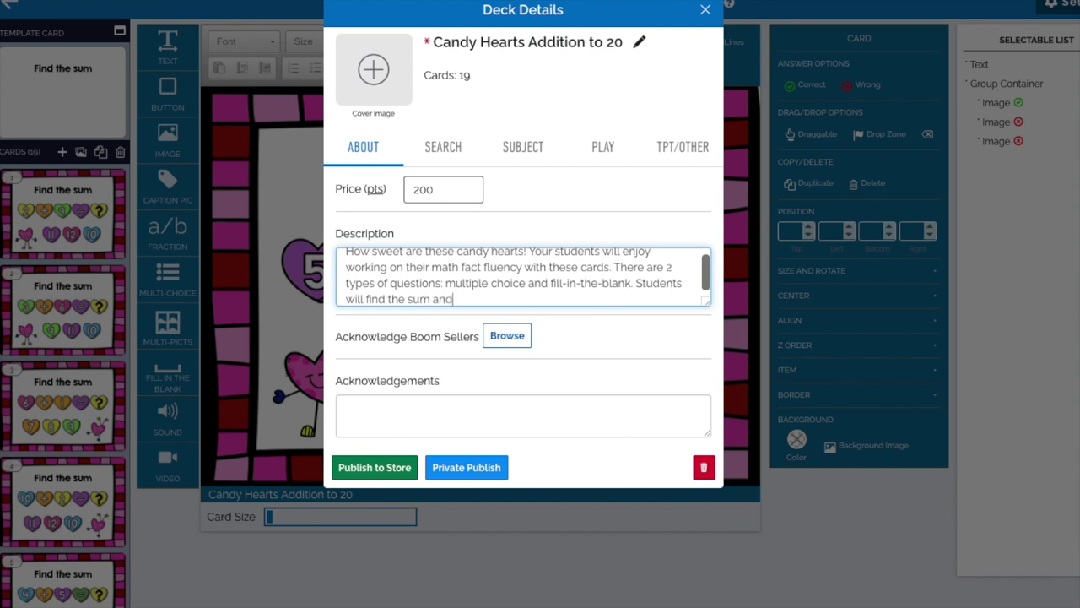
pyautogui.write(' find the missing addend.')
# Add a new description paragraph: "Boom Cards are great for home learning, online learning, hybrid learning, in-class math centres and whole class instruction. No prep".
pyautogui.press('Return')
pyautogui.press('Return')
pyautogui.write('B')
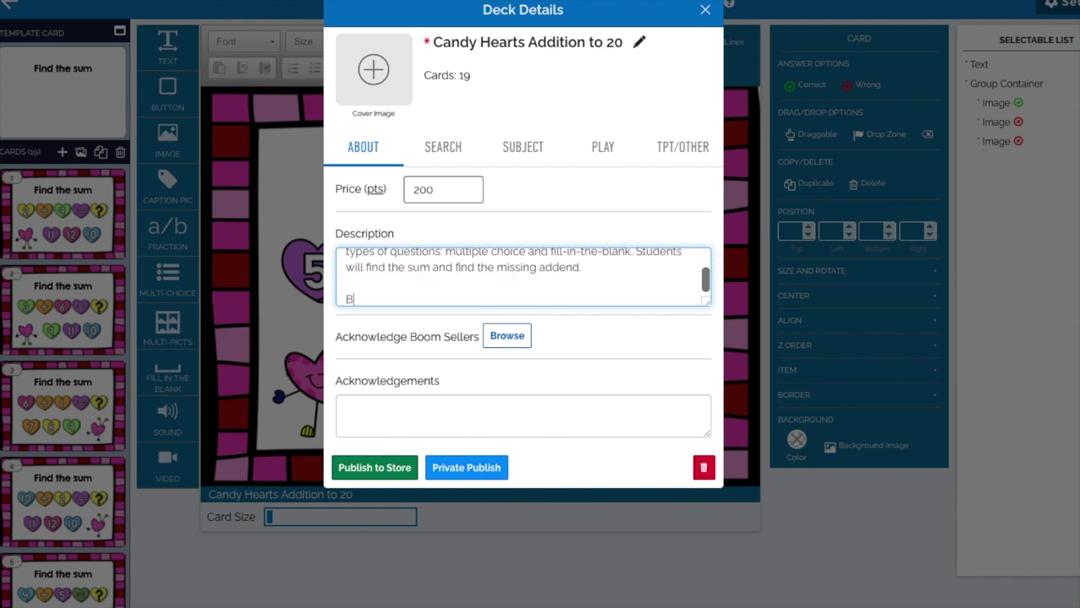
pyautogui.write('oom Cards are great for ')
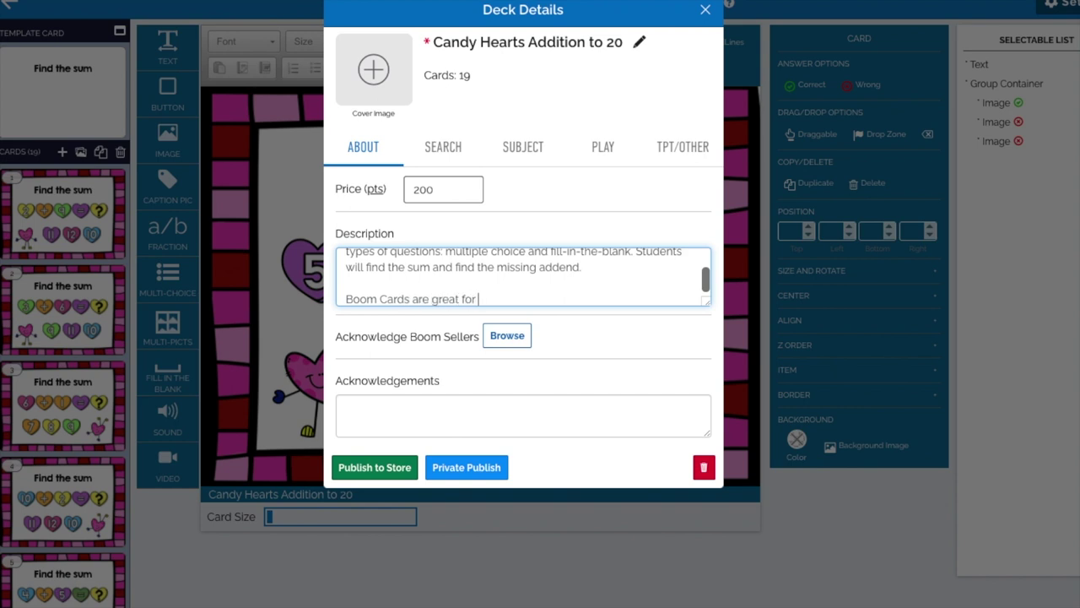
pyautogui.write('home learning, online')
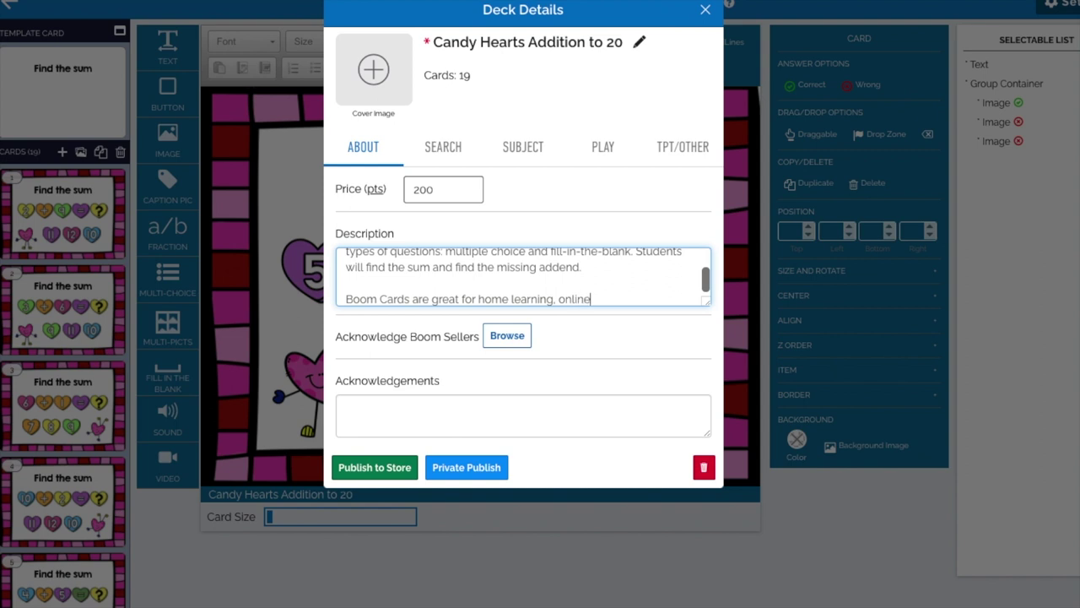
pyautogui.write(' learning, hybrid le')
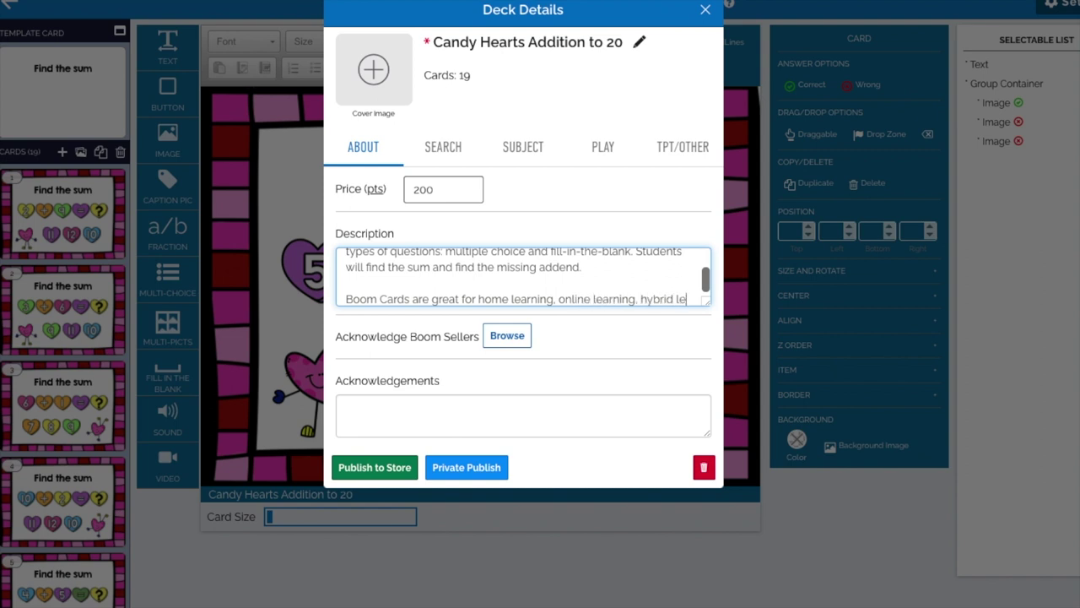
pyautogui.write('arning, in-class')
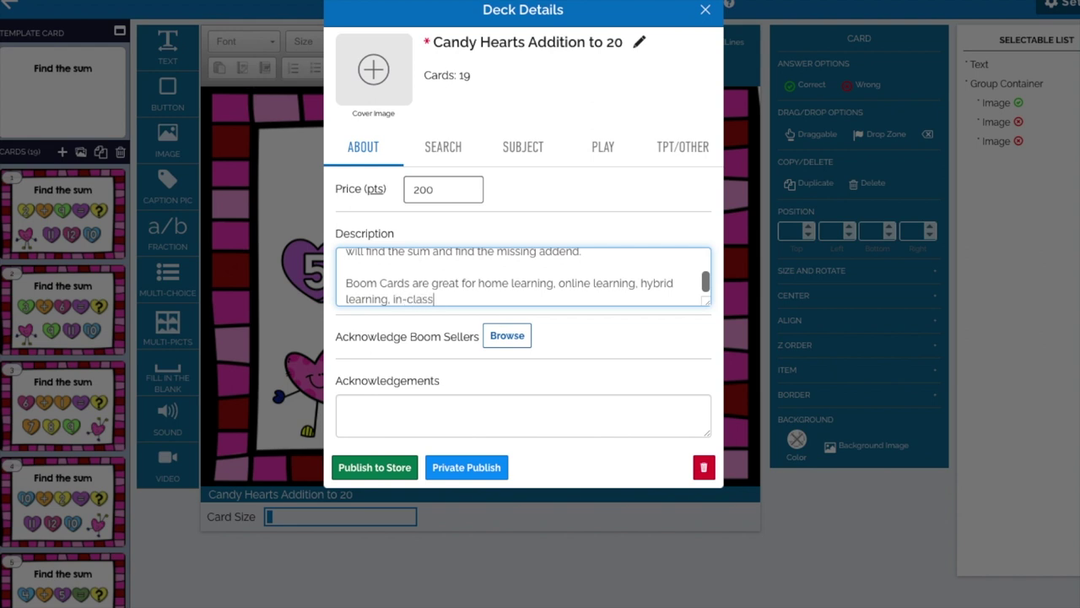
pyautogui.write(' math centres and whole cla')
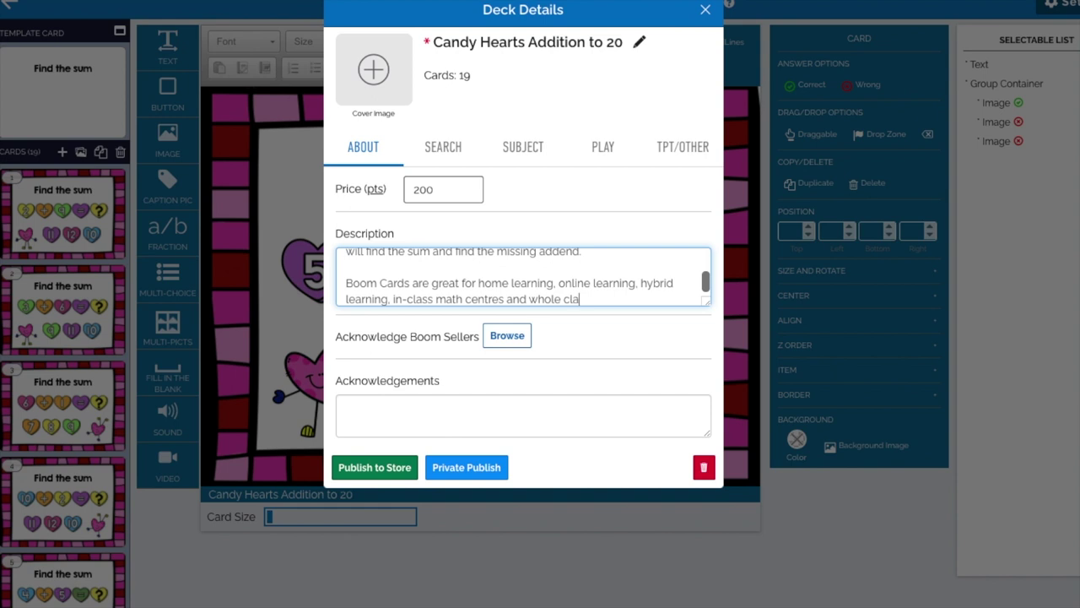
pyautogui.write('ss in struction.  No prep')
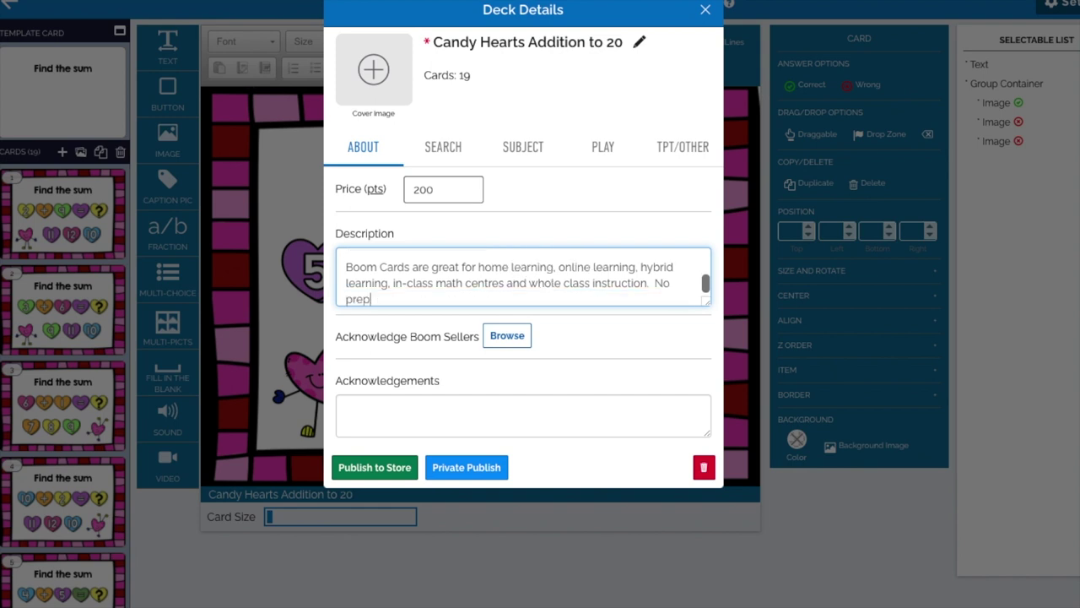
# Finish the description with ", self-grading! Audio instructions are provided.".
pyautogui.write('. self-grading!  Audion')
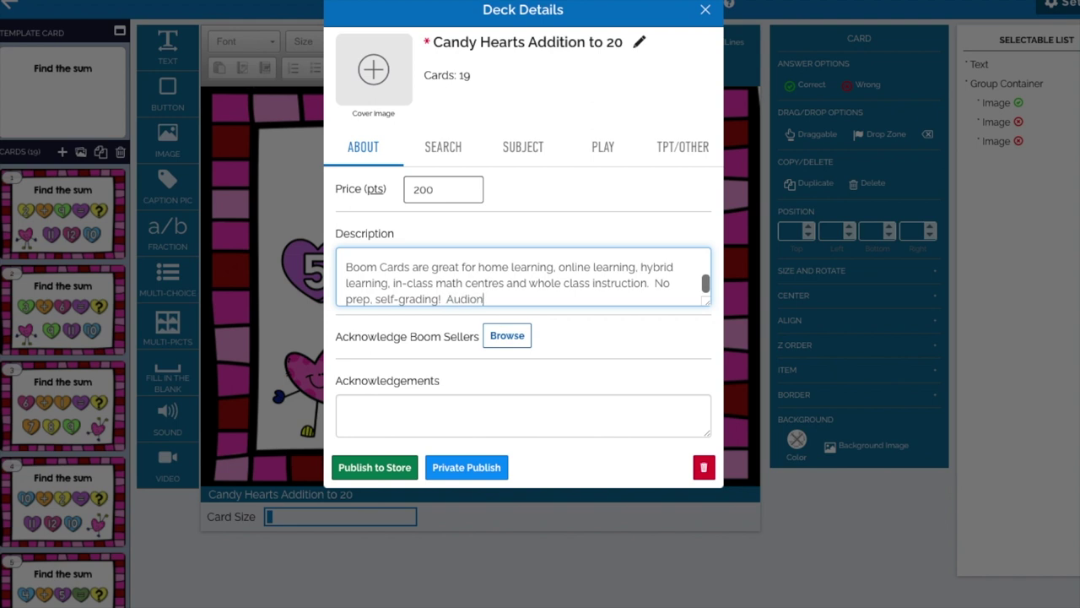
pyautogui.write('instructinos')
pyautogui.press('BackSpace')
pyautogui.write('ons are provide')
pyautogui.press('BackSpace')
pyautogui.press('BackSpace')
pyautogui.press('BackSpace')
pyautogui.press('BackSpace')
pyautogui.press('BackSpace')
pyautogui.write('ovided')
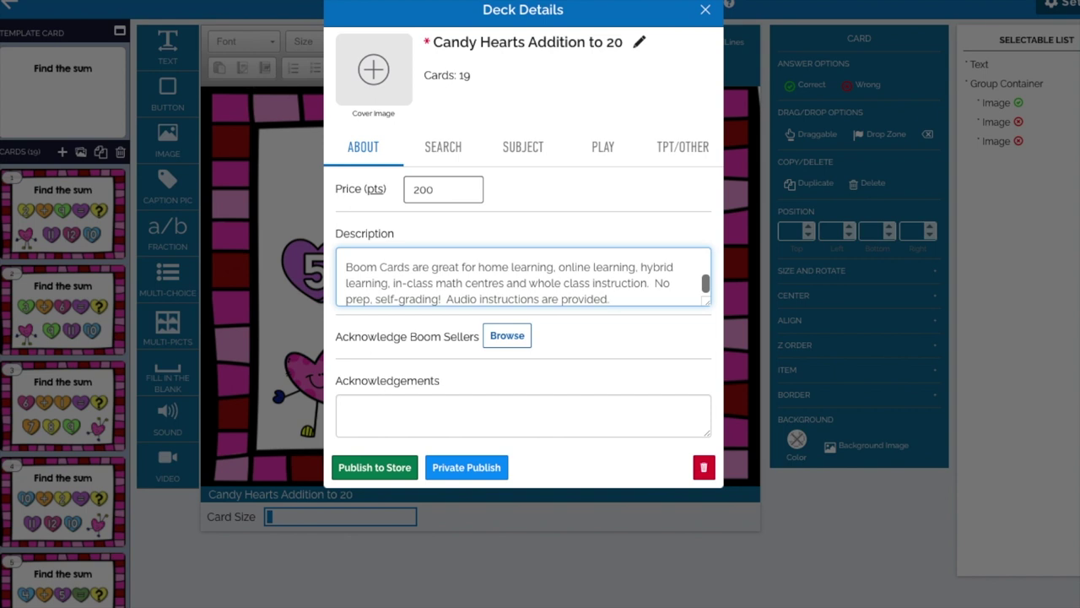
# Fill in the acknowledgements with "Fonts: KG Fonts" and, on a second line, "Clipart: Creative Clips, Kitten Clips".
pyautogui.click(407, 406)
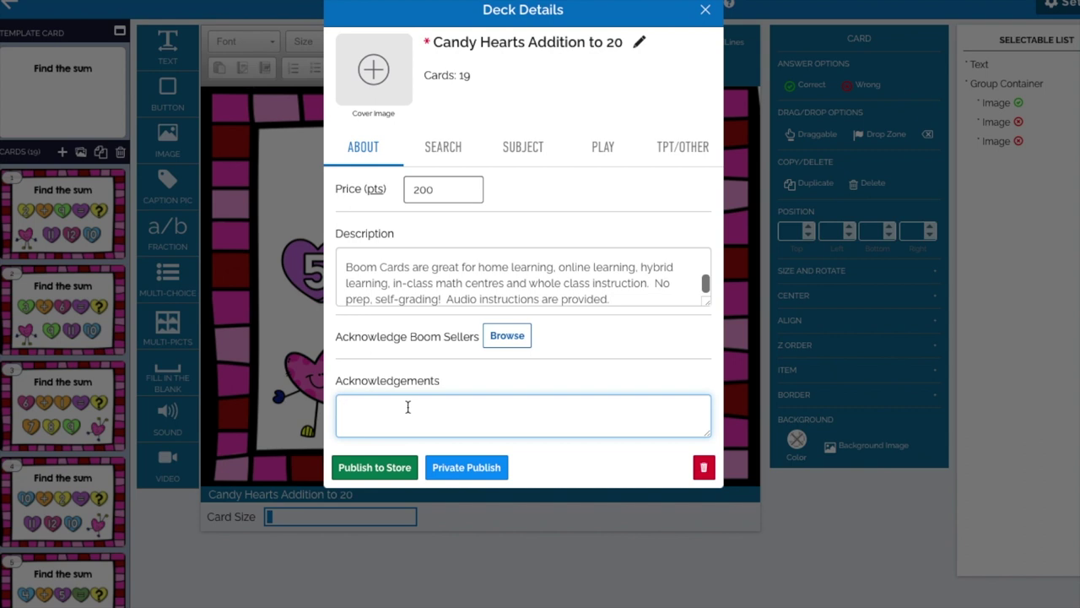
pyautogui.write('Fonts: KG Fonts')
pyautogui.press('Return')
pyautogui.write('Clipart: Creative Clips, Kitten')
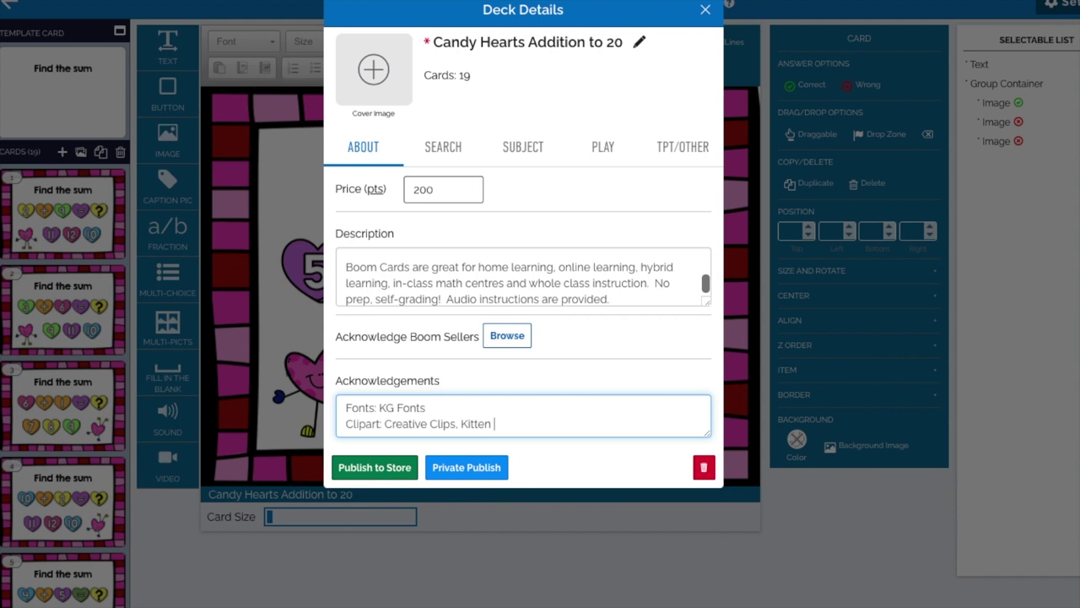
pyautogui.write('Clips')
# Enter the deck's search keywords "addition to 20 math fact fluency valentines candy hearts February missing addend find the sum".
pyautogui.click(448, 152)
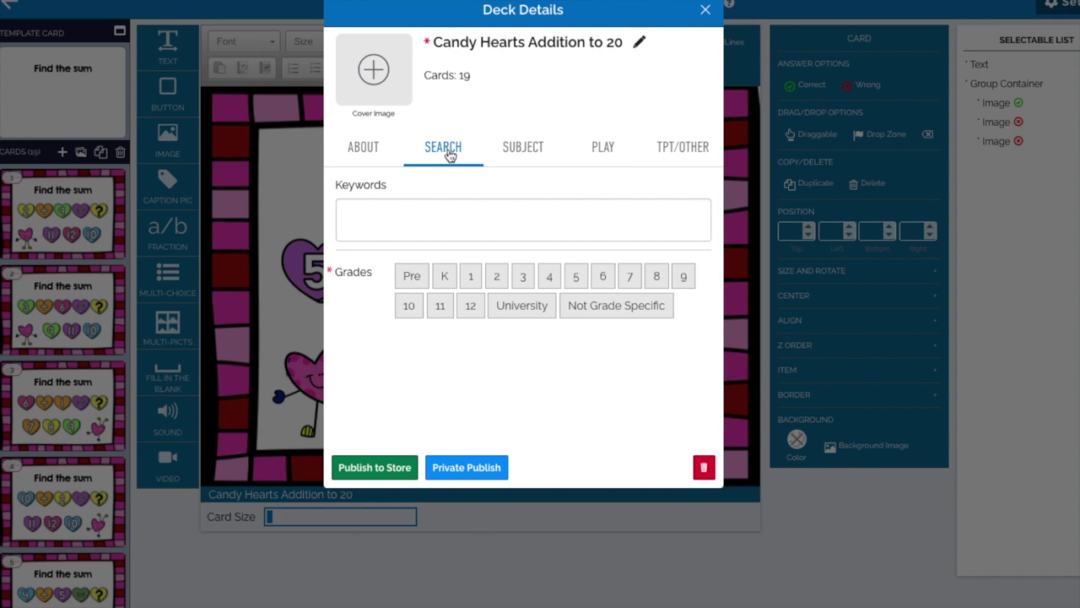
pyautogui.click(436, 216)
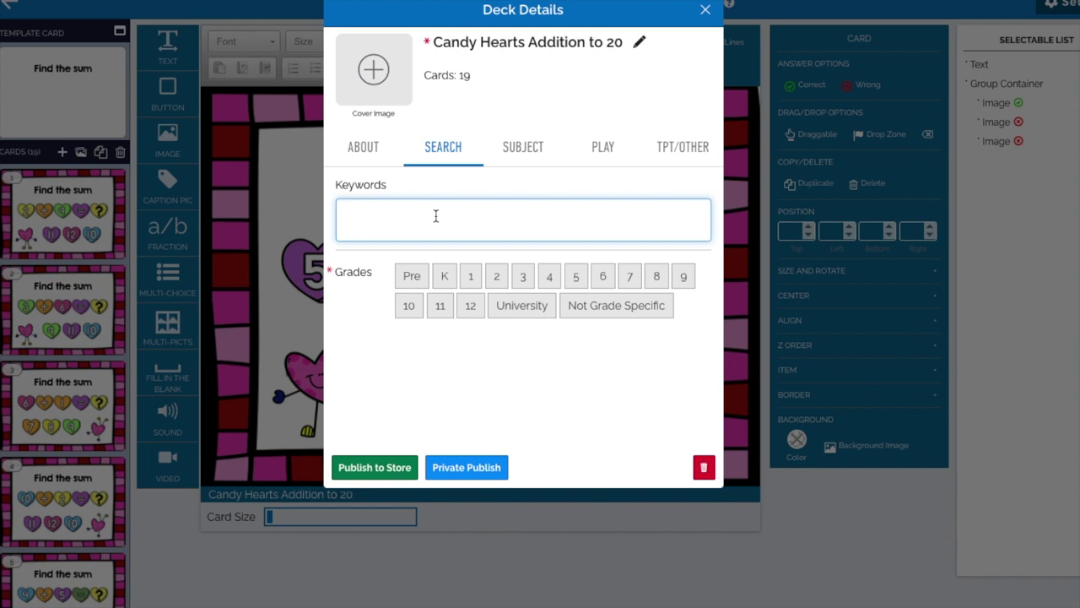
pyautogui.write('addition to 20 math ')
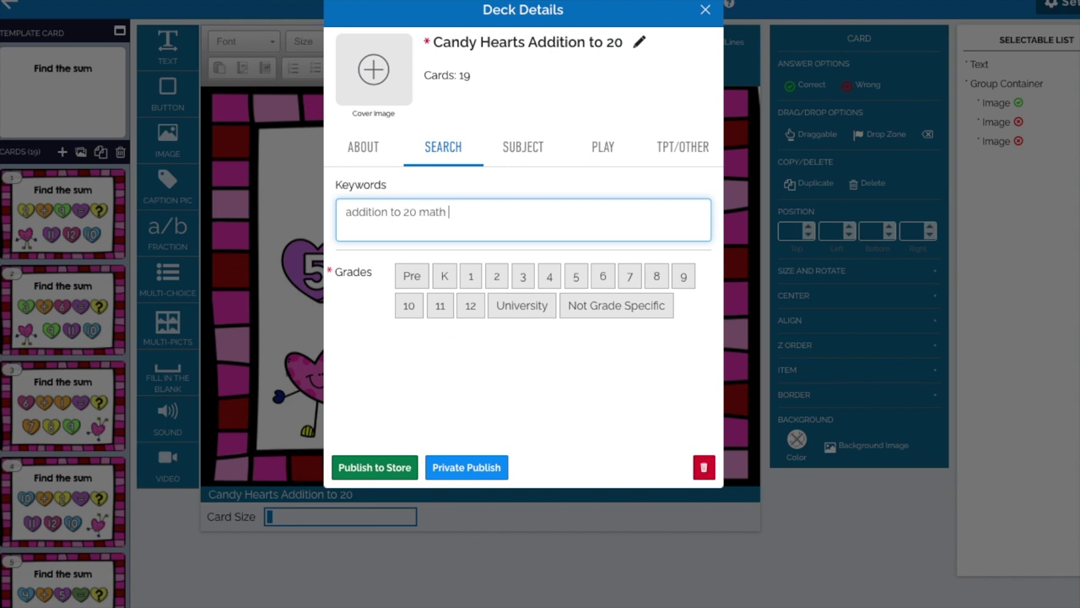
pyautogui.write('fact fluency valentines candy h')
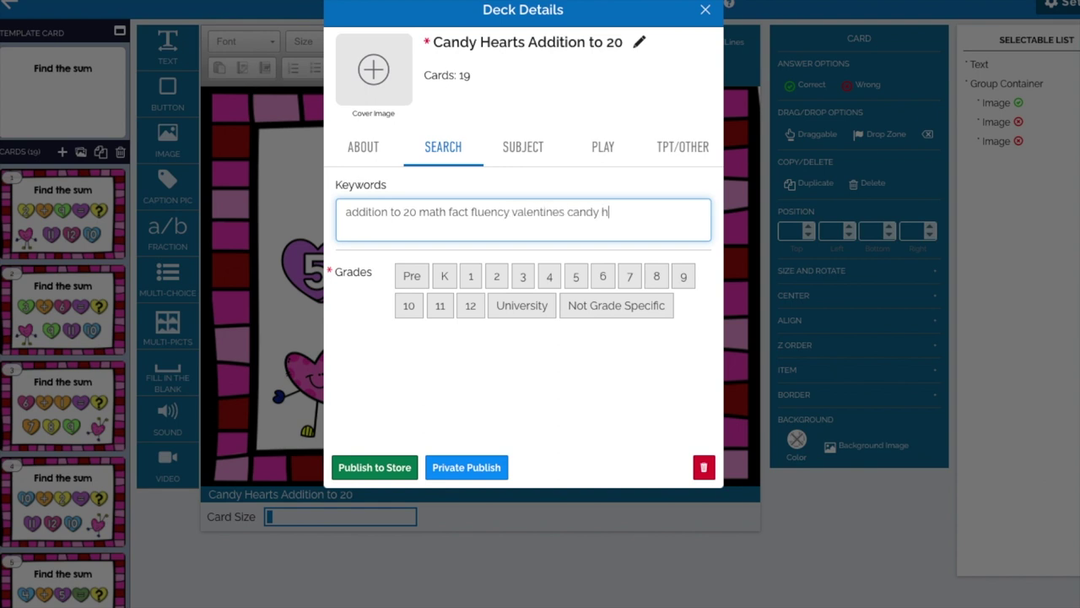
pyautogui.write('earts February miss')
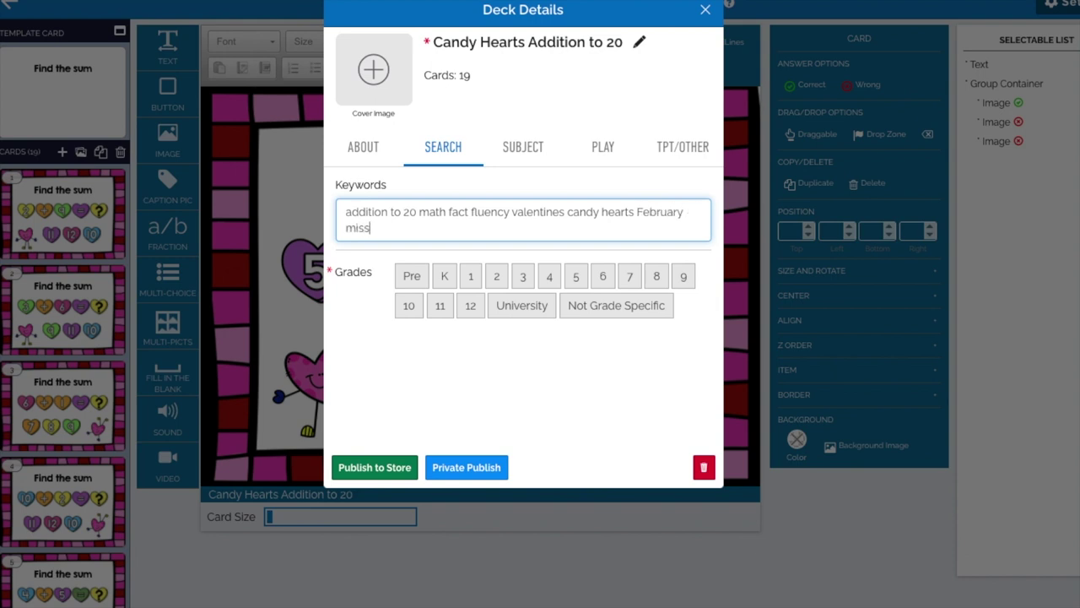
pyautogui.write('ing addend find the sum')
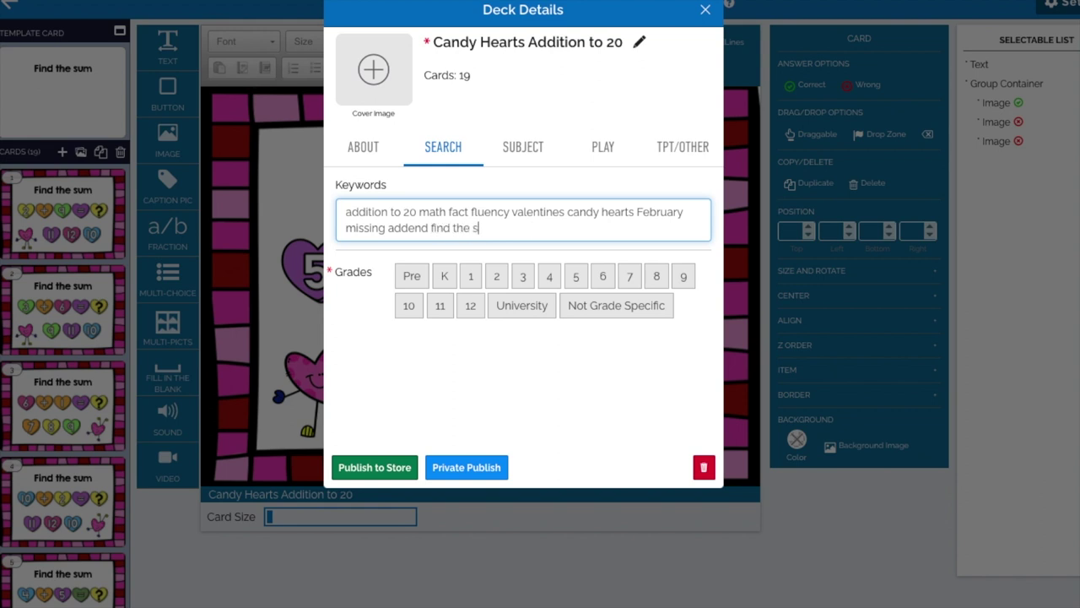
# Assign the deck to grades K, 1 and 2.
pyautogui.click(444, 276)
pyautogui.click(470, 278)
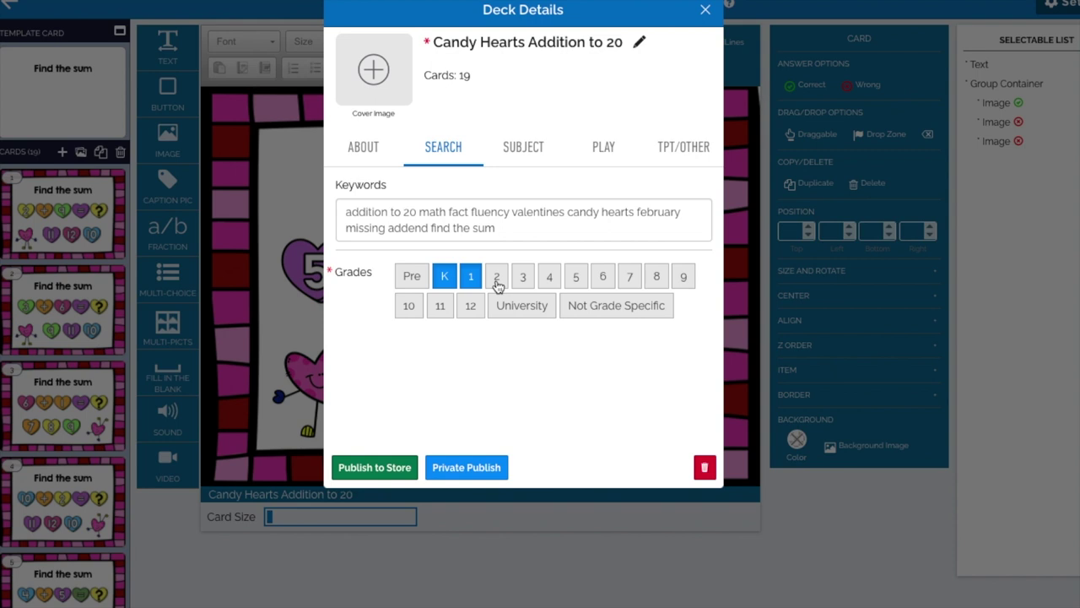
pyautogui.click(497, 281)
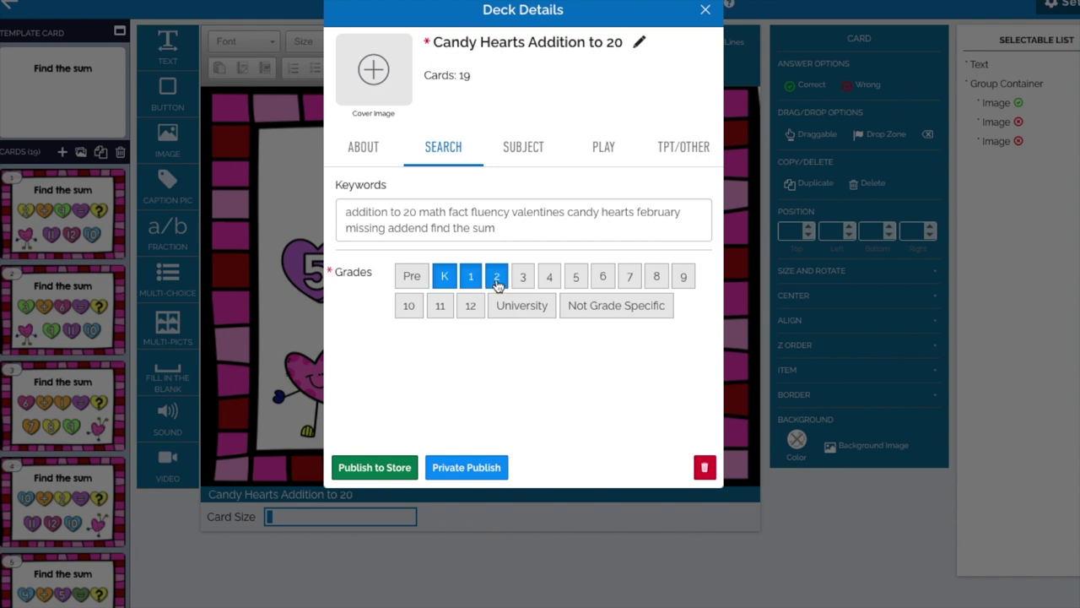
# Set the deck's subjects to Mathematics and its Elementary subcategory.
pyautogui.click(526, 151)
pyautogui.scroll(-1, 476, 349)
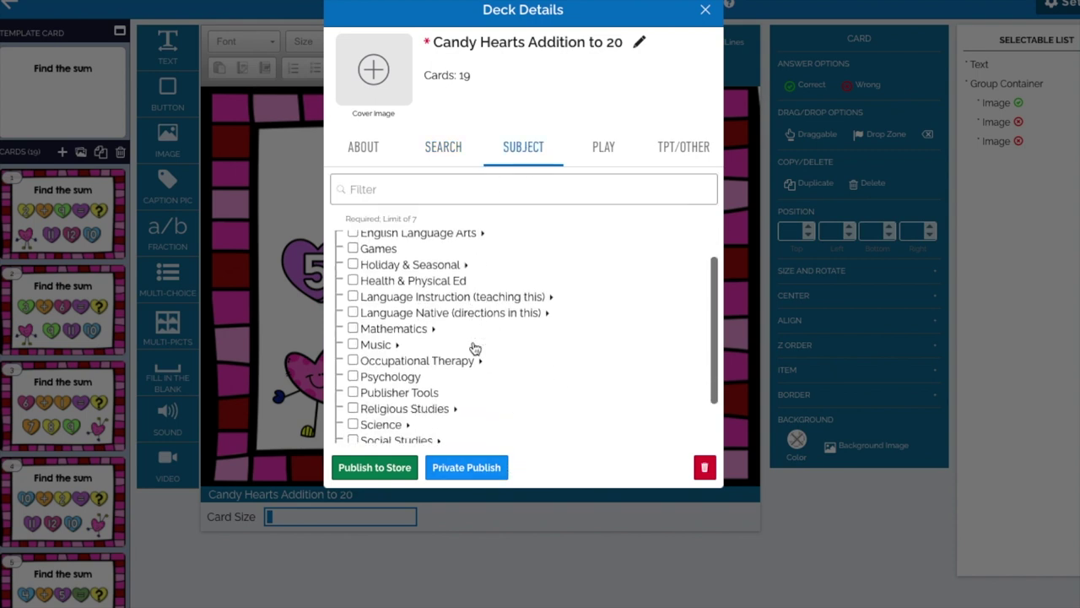
pyautogui.click(353, 329)
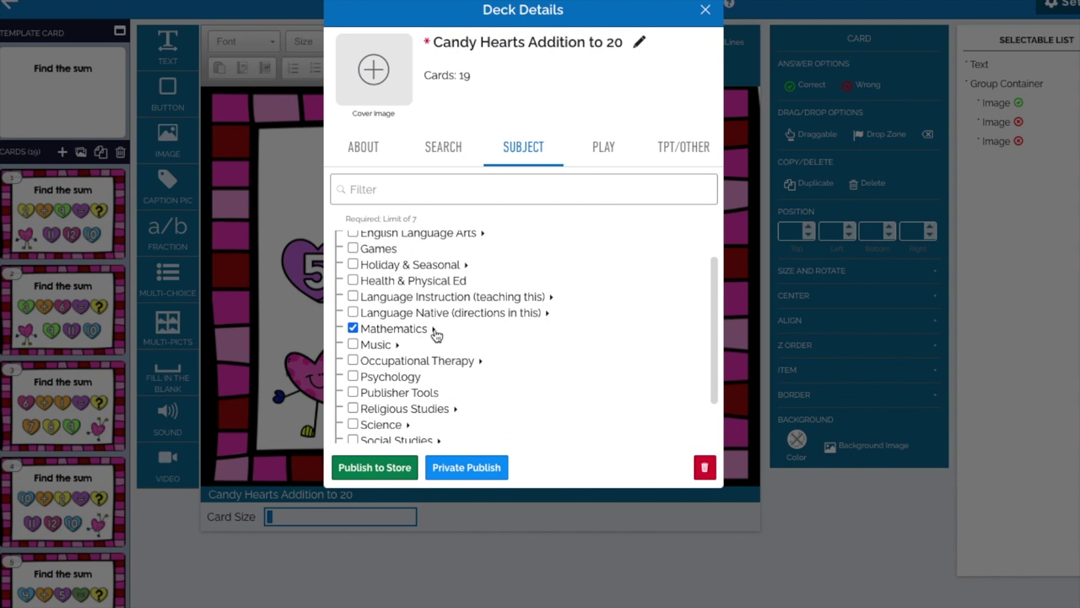
pyautogui.click(433, 330)
pyautogui.click(377, 345)
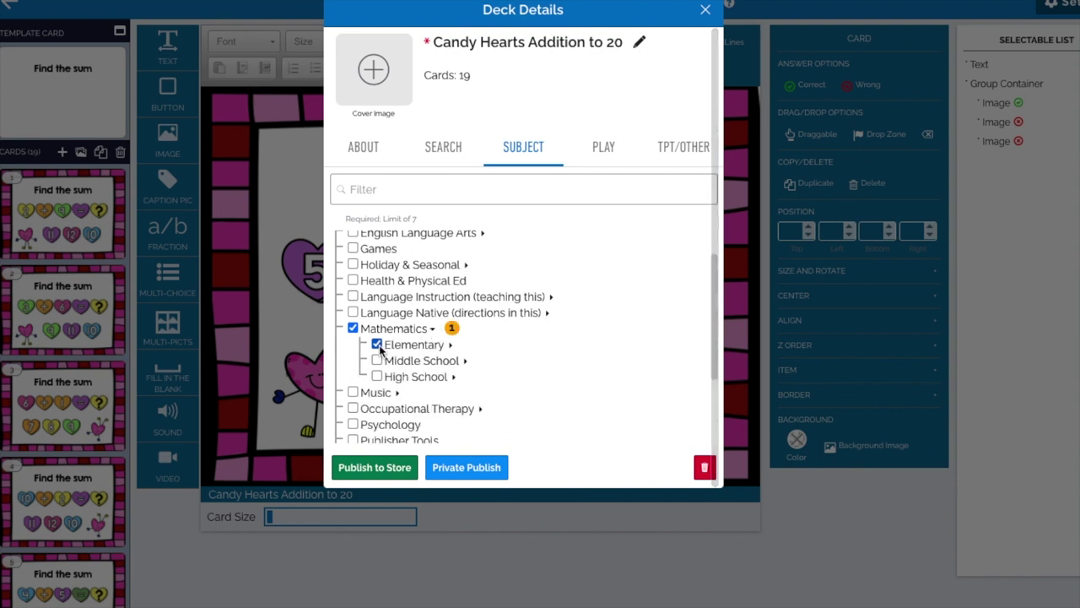
# Review the deck's play order and other-marketplace listing settings, and close the deck details.
pyautogui.click(605, 147)
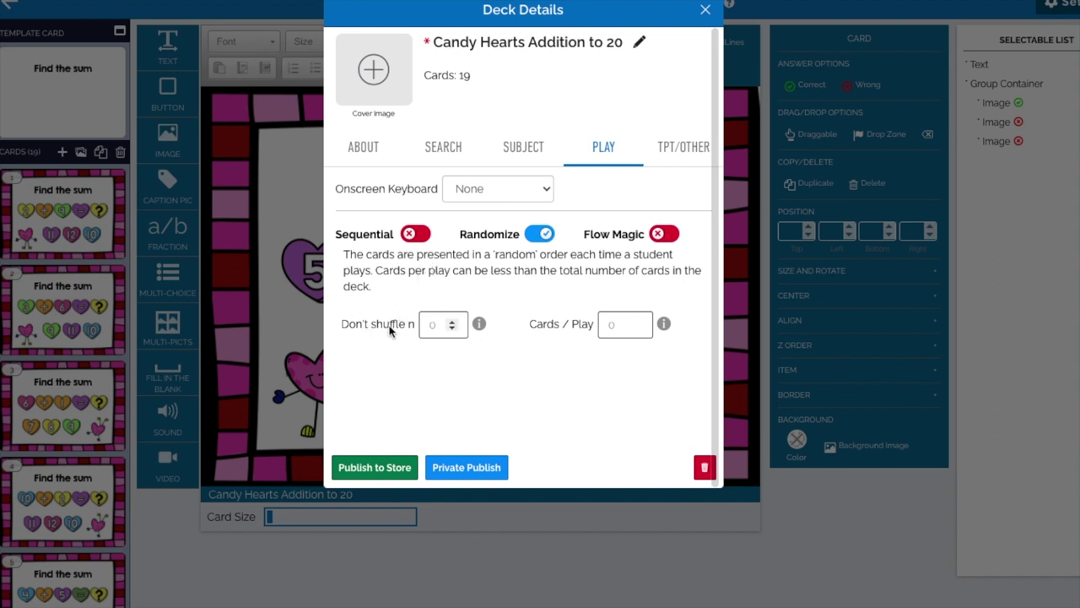
pyautogui.click(452, 322)
pyautogui.click(453, 332)
pyautogui.click(678, 149)
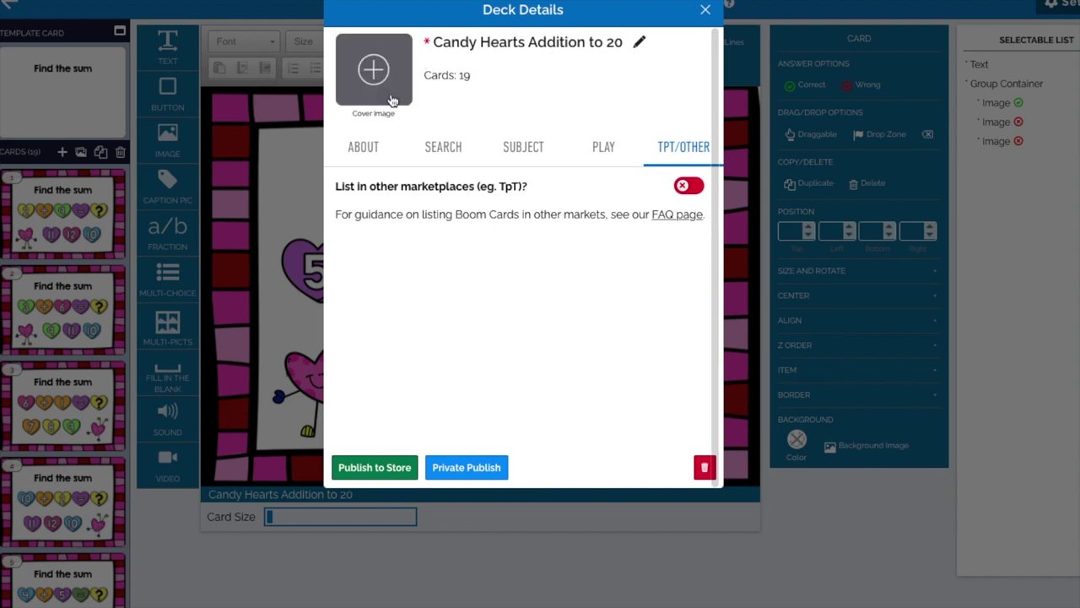
pyautogui.click(706, 12)
pyautogui.click(536, 7)
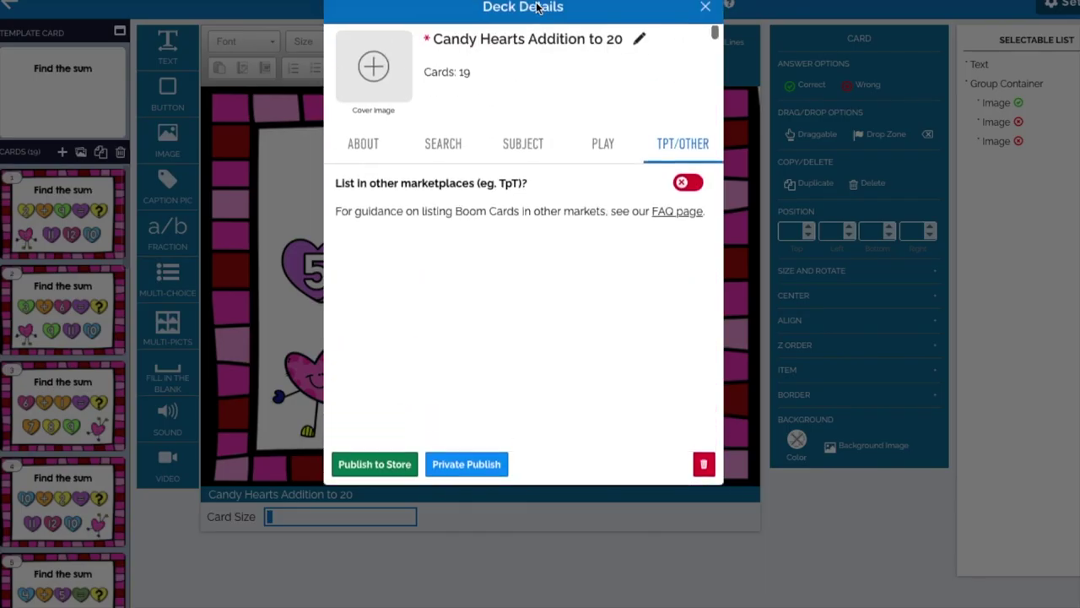
pyautogui.click(363, 146)
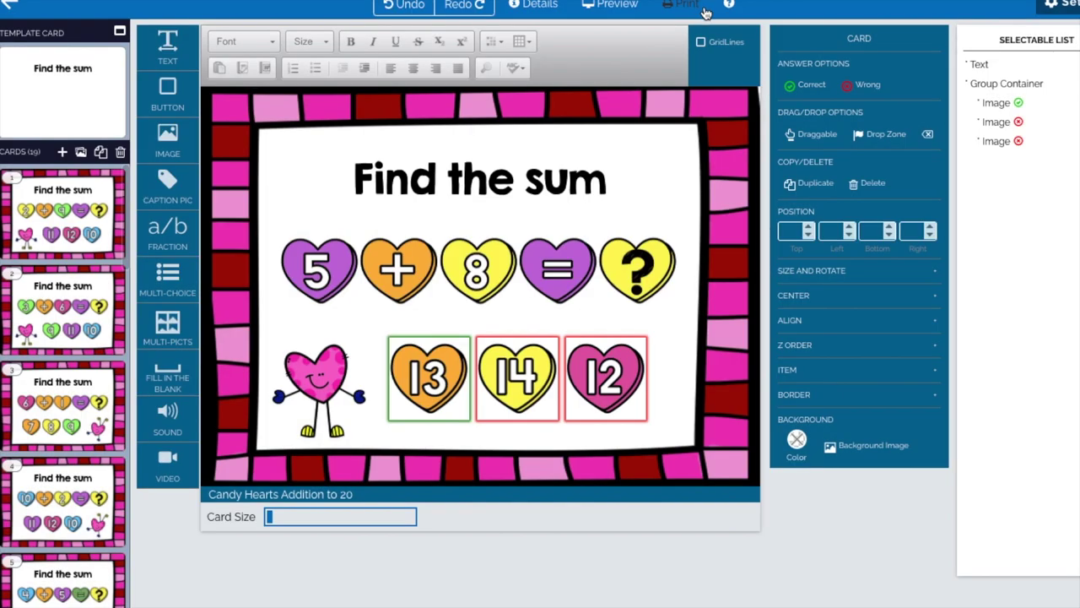
pyautogui.click(706, 10)
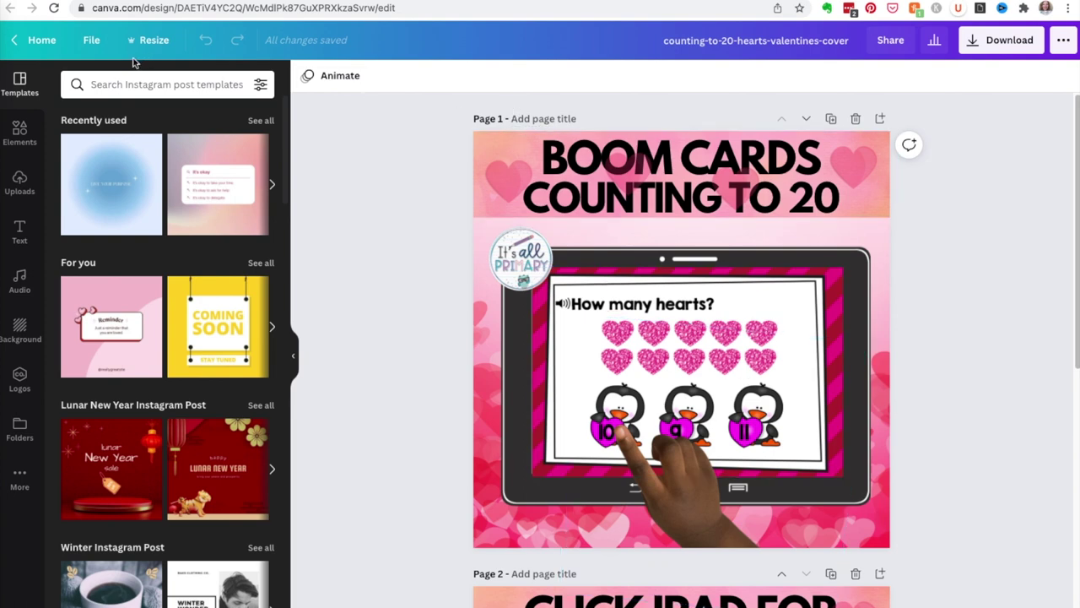
# In Canva, make a copy of the counting-to-20 hearts cover design and rename it addition-to-20-hearts-valentines-cover.
pyautogui.click(91, 39)
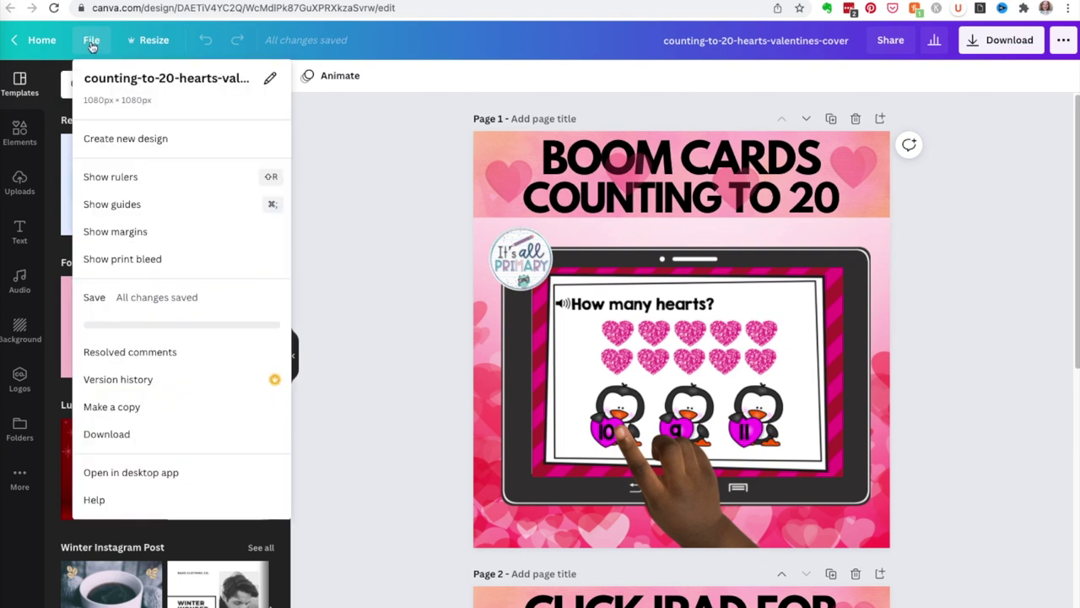
pyautogui.click(110, 405)
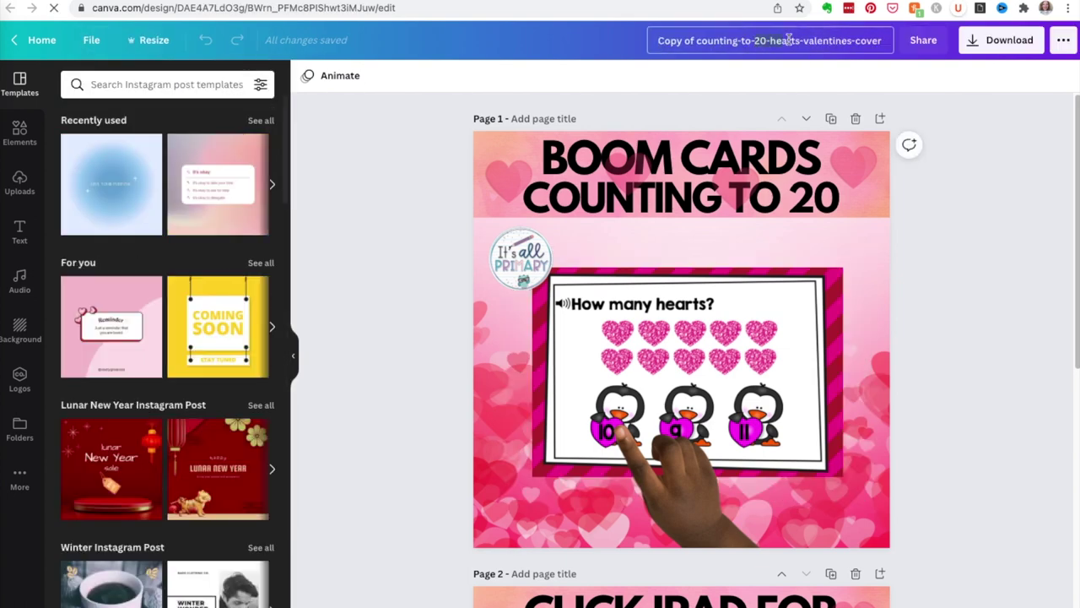
pyautogui.moveTo(627, 41); pyautogui.dragTo(740, 40)
pyautogui.write('addition')
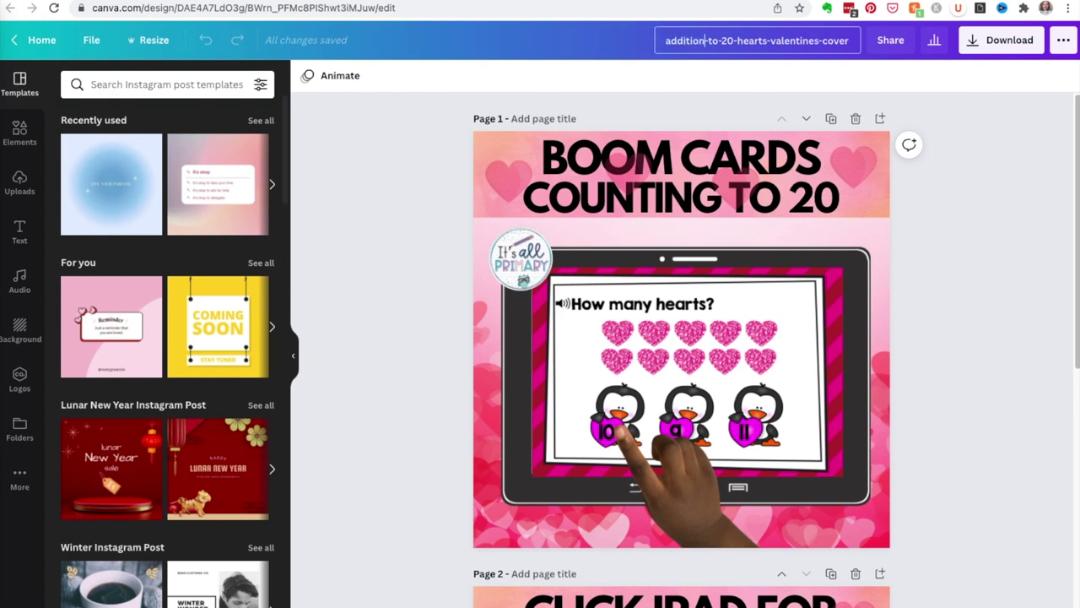
# Replace the word COUNTING in the page 1 heading with ADDITION.
pyautogui.click(595, 203)
pyautogui.doubleClick(660, 186)
pyautogui.write('ADDITION')
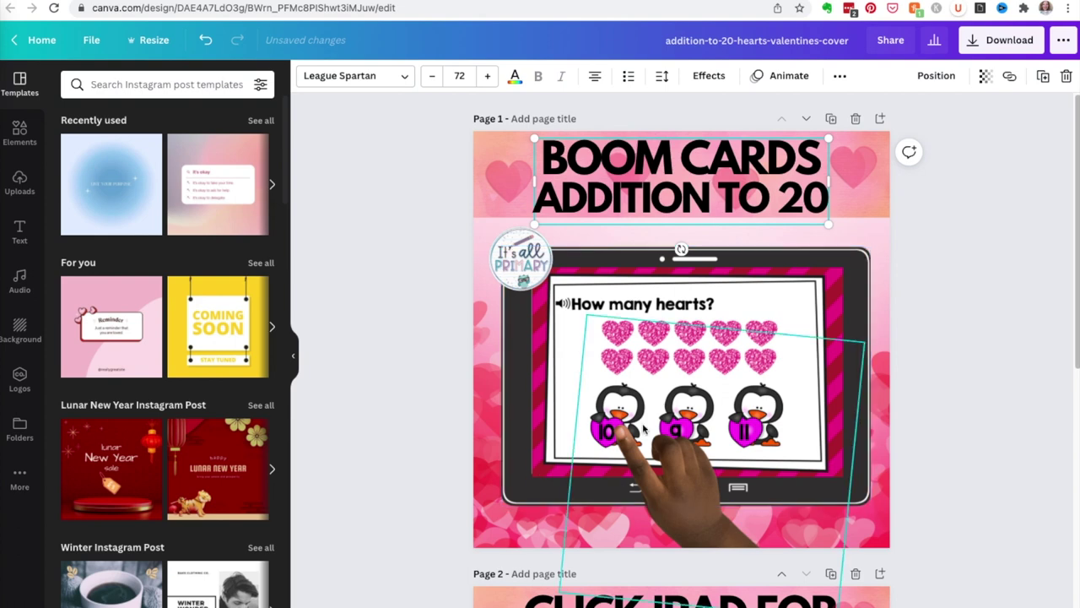
# Replace the hearts picture on the page 1 tablet with the "Find the sums" card screenshot, enlarged to fill the tablet's screen.
pyautogui.click(731, 318)
pyautogui.press('Delete')
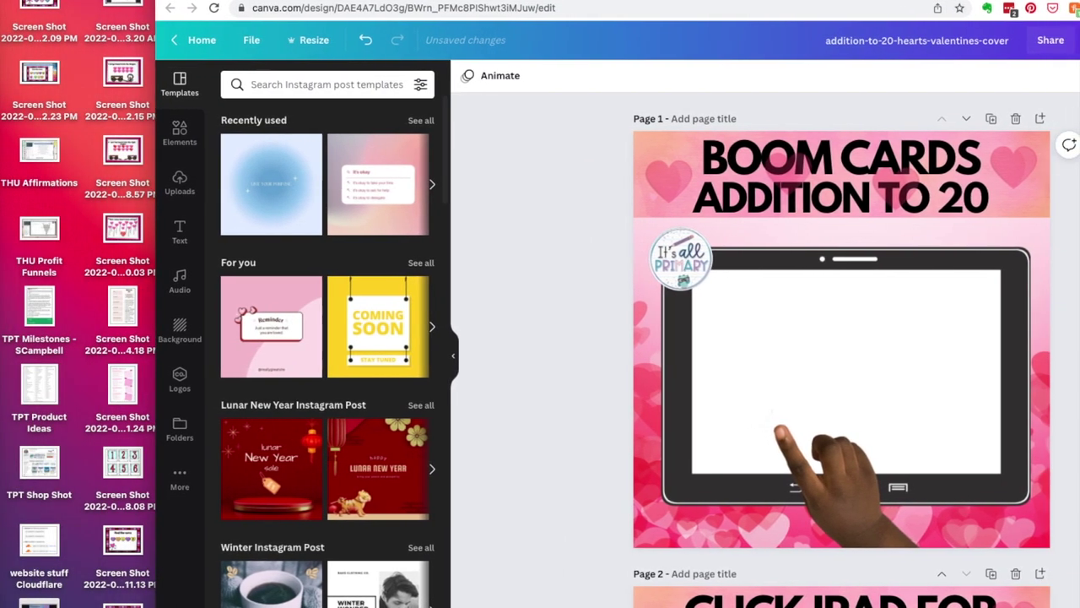
pyautogui.moveTo(136, 599); pyautogui.dragTo(797, 371)
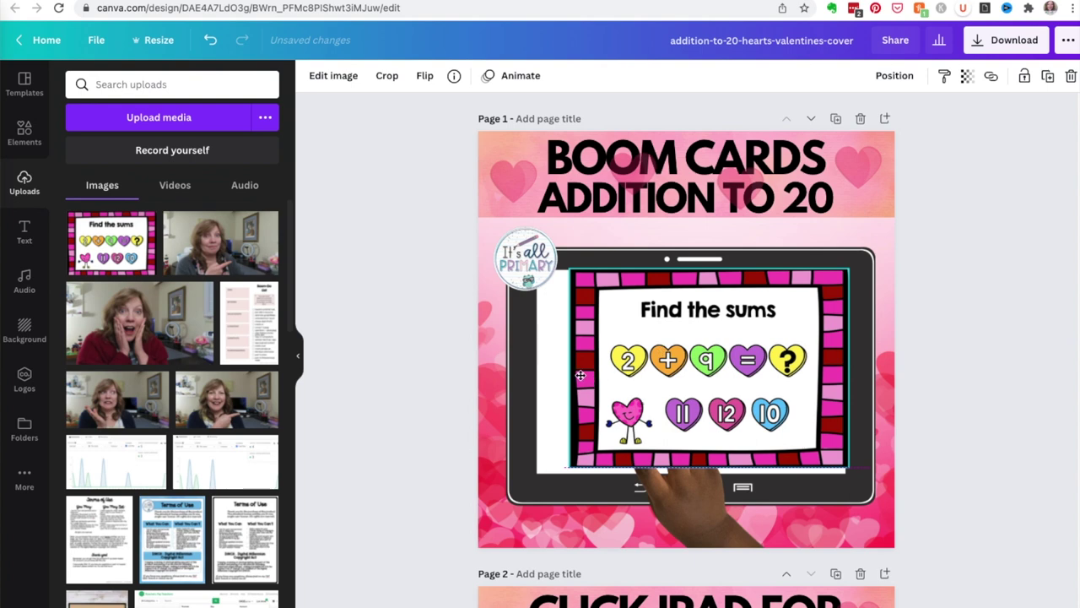
pyautogui.moveTo(571, 385); pyautogui.dragTo(540, 368)
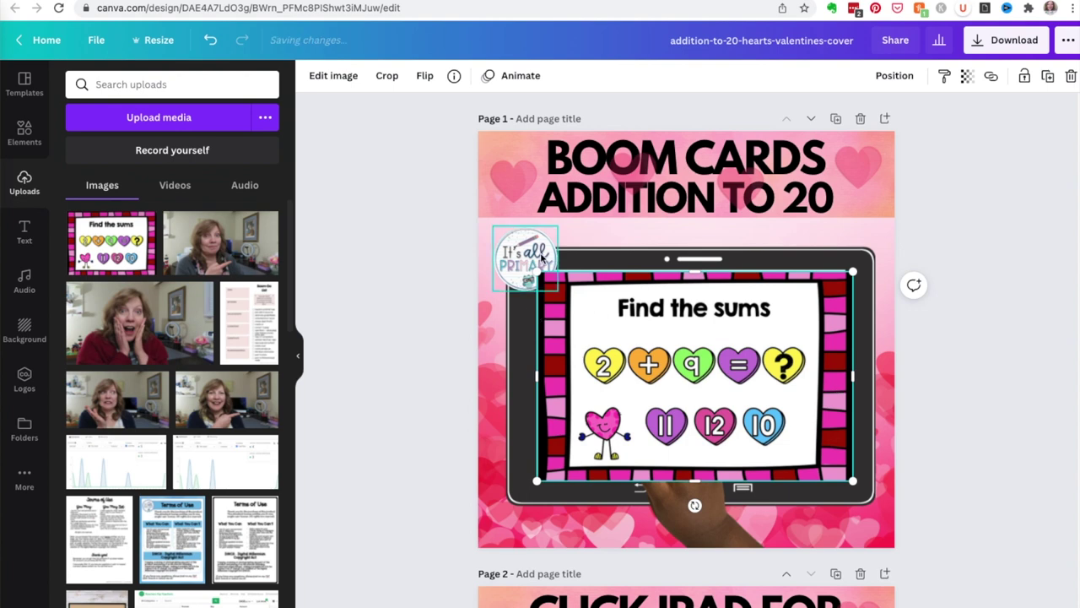
# Bring the "It's all Primary" logo on page 1 forward so it overlaps the corner of the "Find the sums" screenshot.
pyautogui.click(544, 260)
pyautogui.click(897, 76)
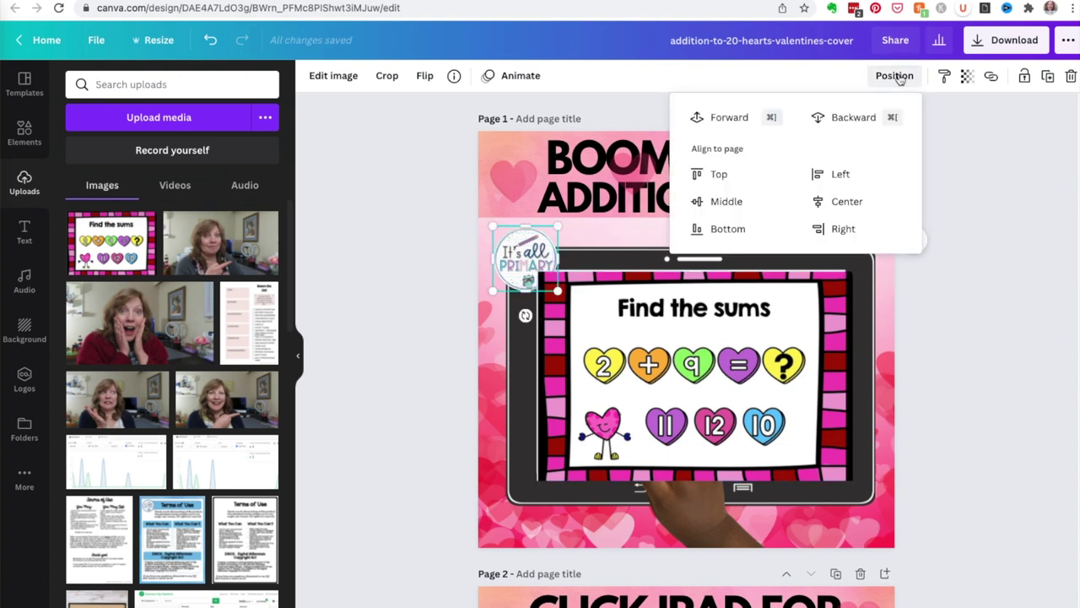
pyautogui.click(729, 117)
# Bring the pointing hand to the front of the page 1 tablet, then tilt and place it with its fingertip on the purple 11 heart.
pyautogui.click(700, 513)
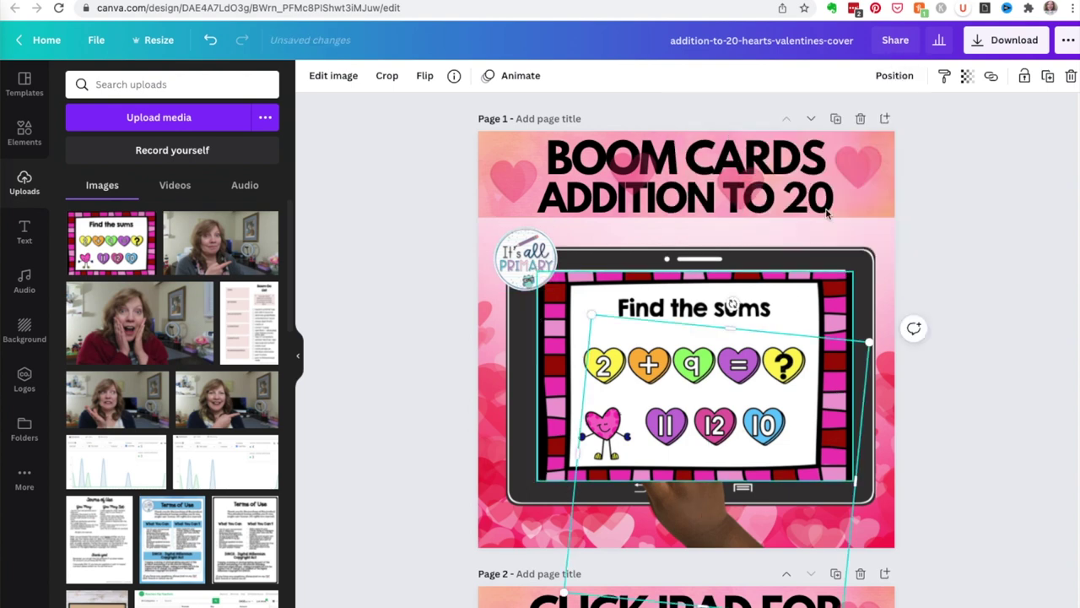
pyautogui.click(896, 76)
pyautogui.click(708, 120)
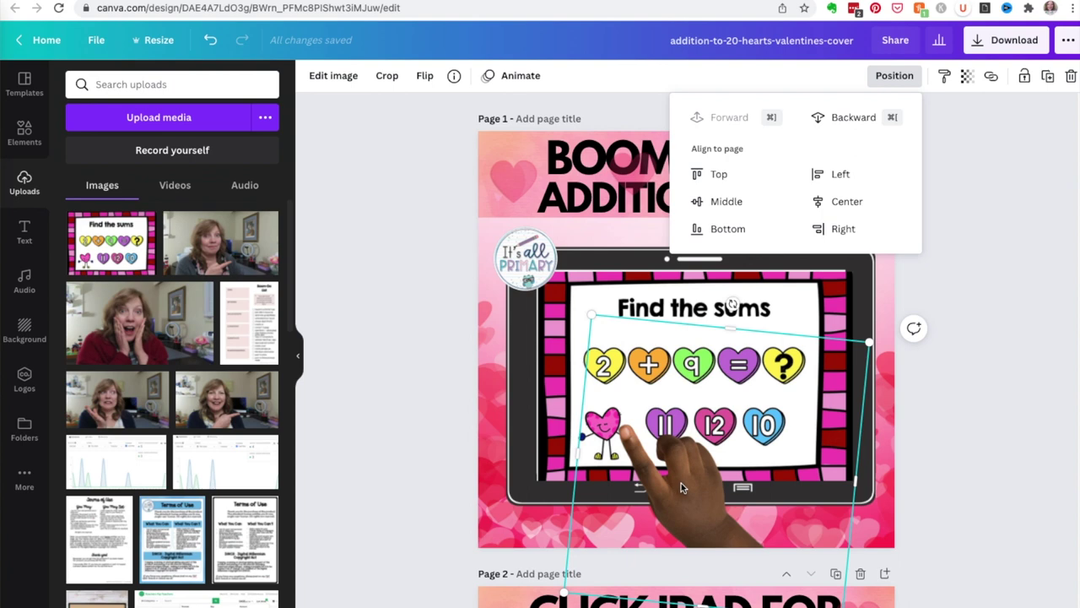
pyautogui.moveTo(683, 483); pyautogui.dragTo(739, 465)
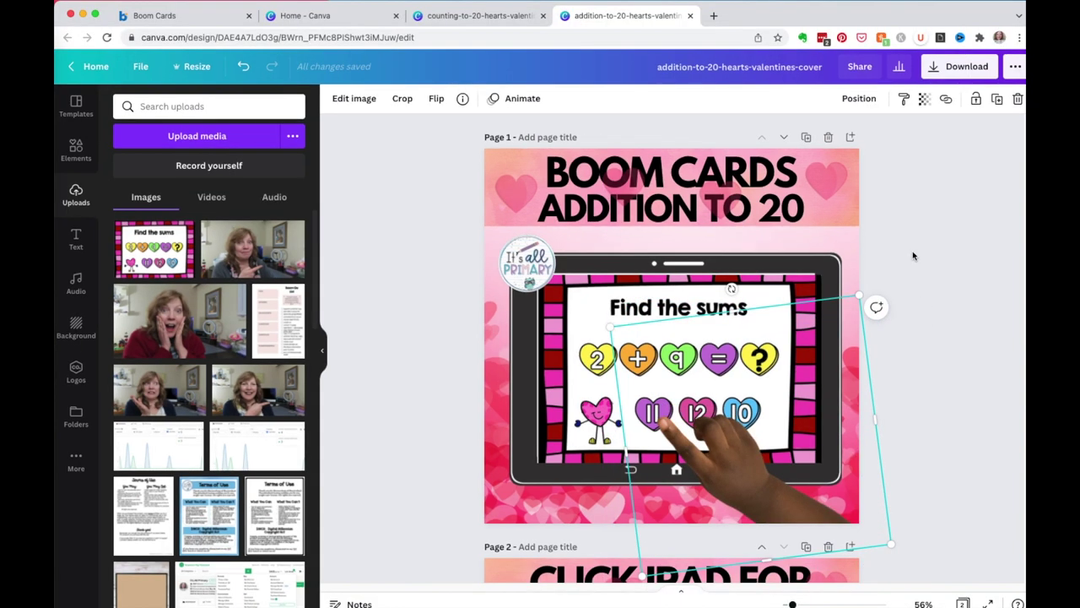
pyautogui.click(953, 250)
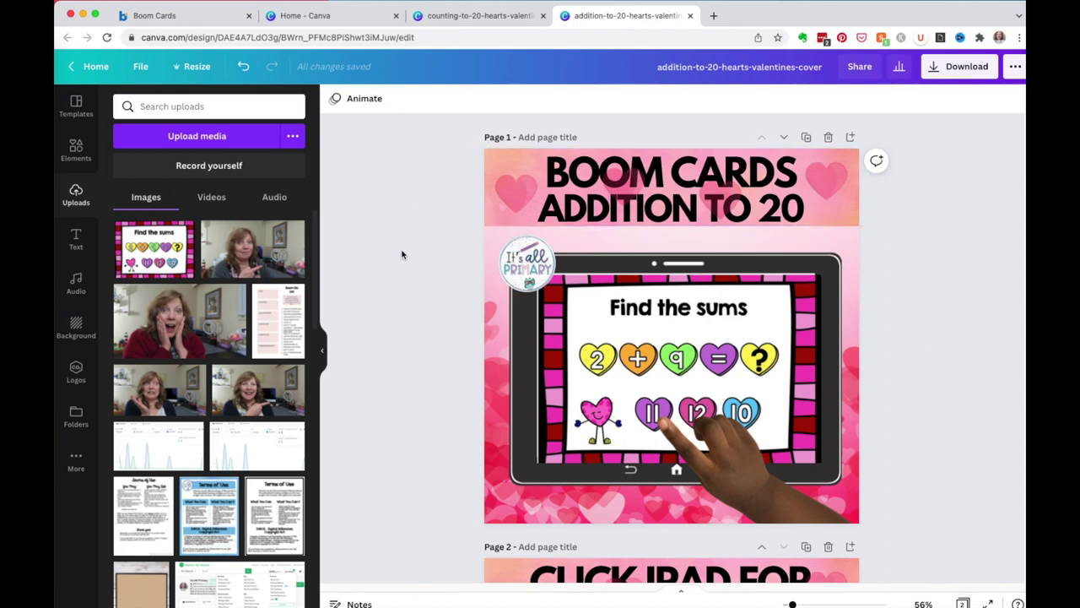
# Download only page 1 of the cover as a PNG into the candy hearts addition-to-20 folder on the LaCie drive.
pyautogui.click(959, 66)
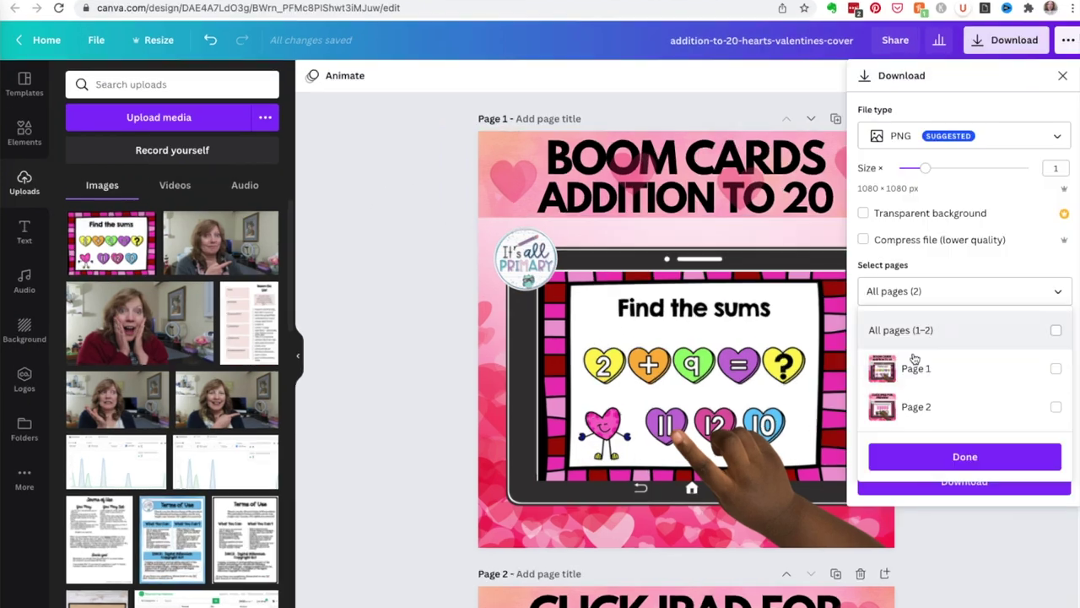
pyautogui.click(1056, 369)
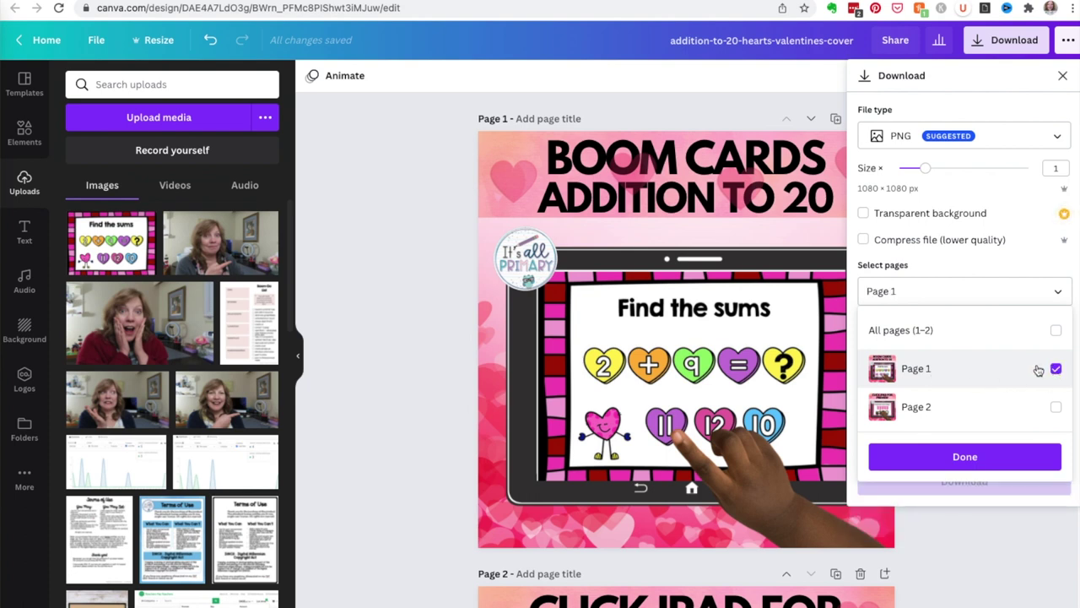
pyautogui.click(1037, 291)
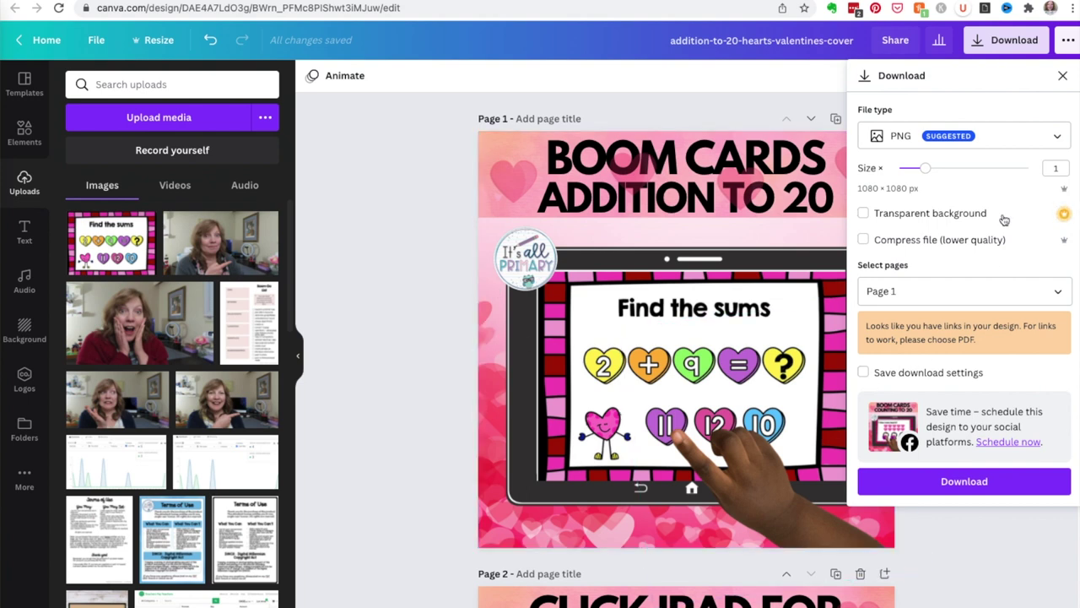
pyautogui.click(971, 483)
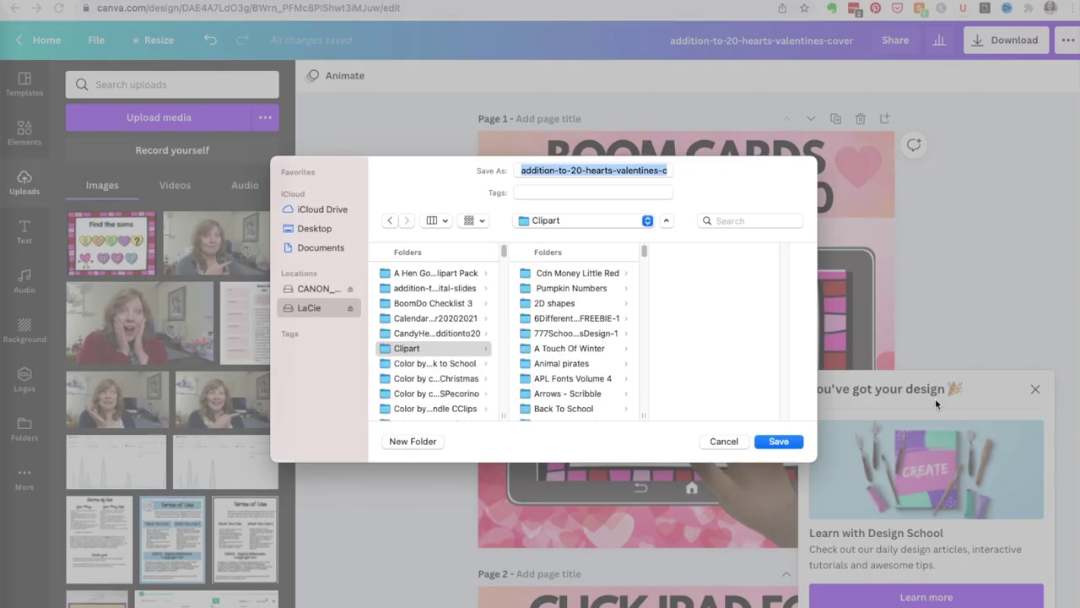
pyautogui.click(426, 332)
pyautogui.click(775, 442)
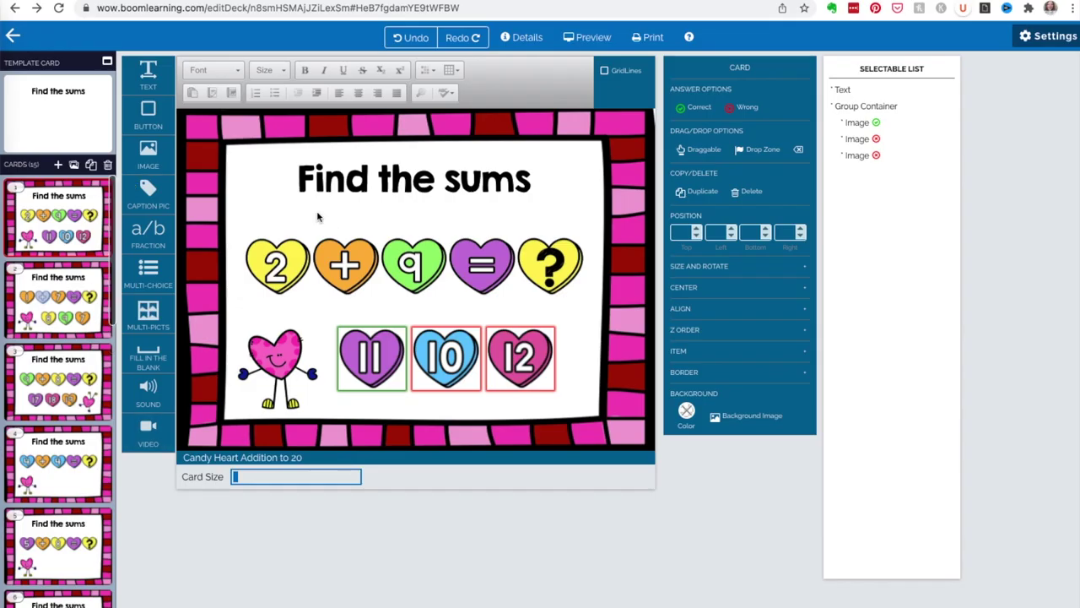
# In the Boom Cards deck details, upload the addition-to-20 hearts PNG as the deck's cover image and close the details.
pyautogui.click(317, 180)
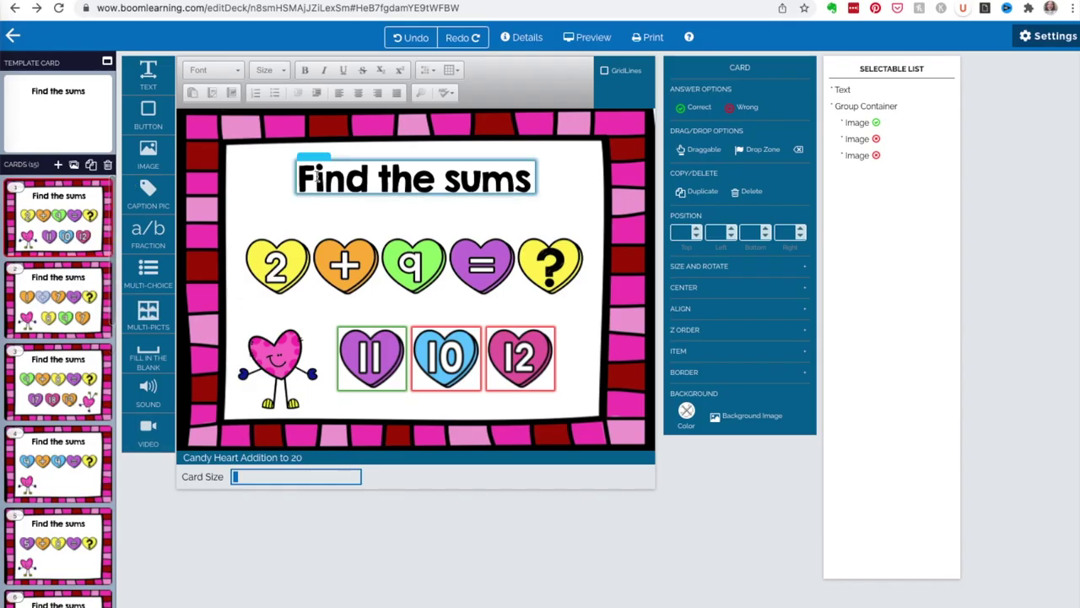
pyautogui.click(525, 40)
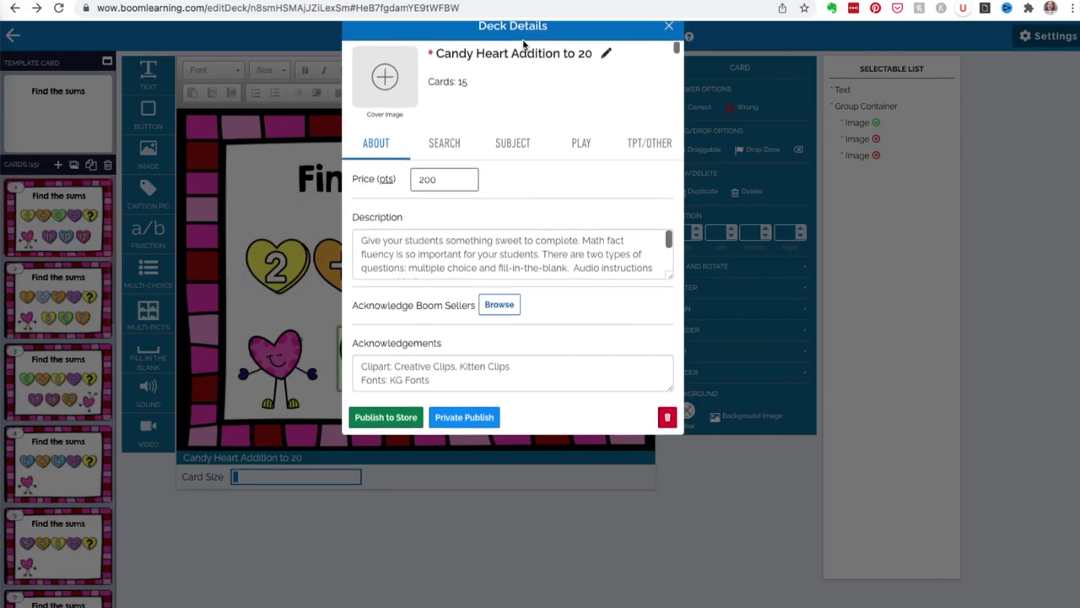
pyautogui.click(387, 94)
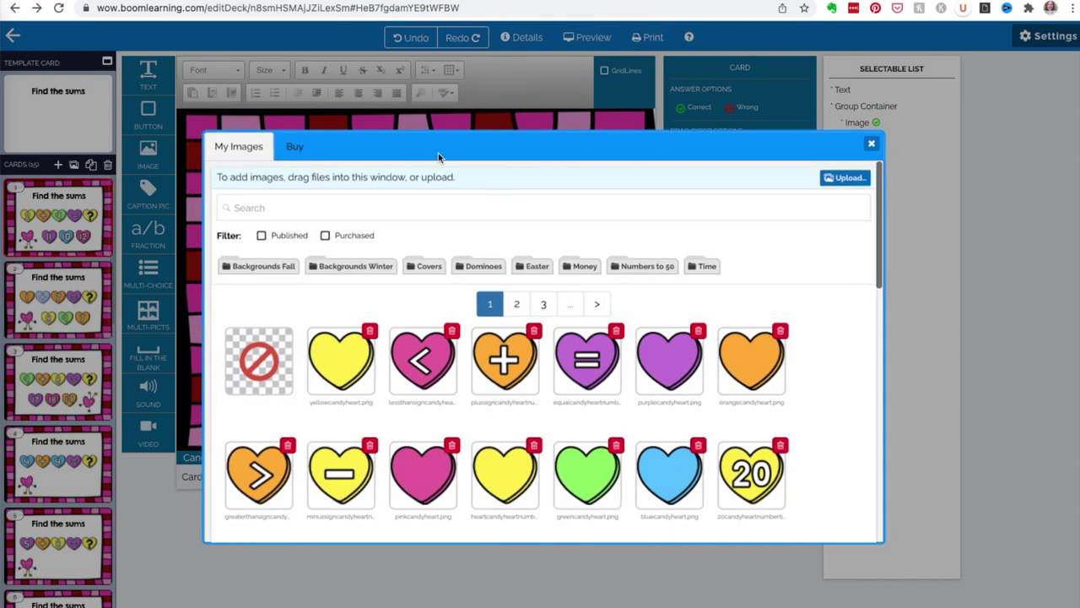
pyautogui.click(846, 178)
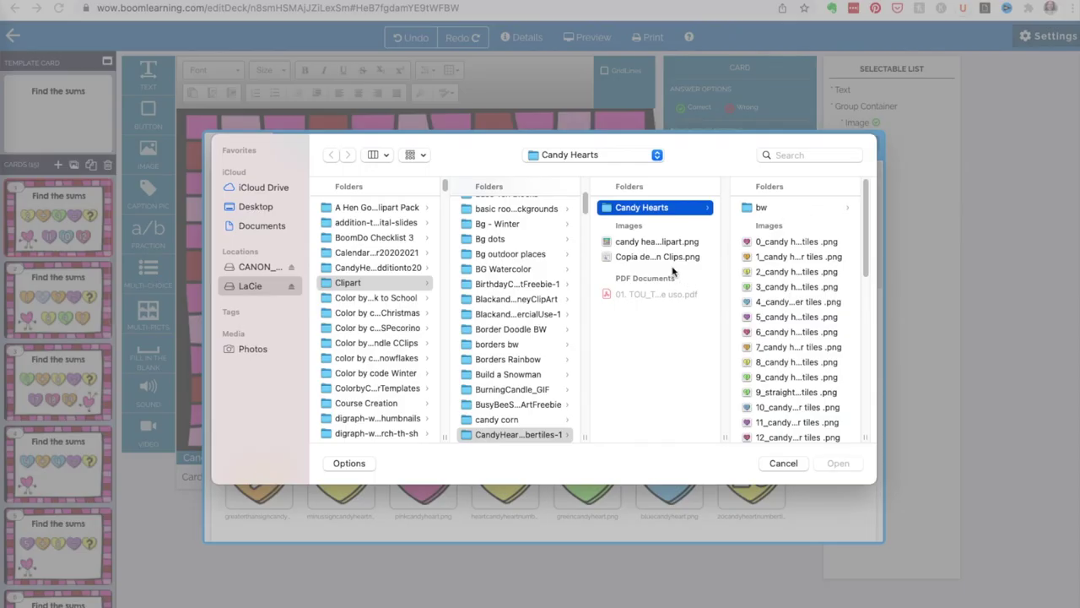
pyautogui.click(377, 267)
pyautogui.doubleClick(505, 207)
pyautogui.click(344, 361)
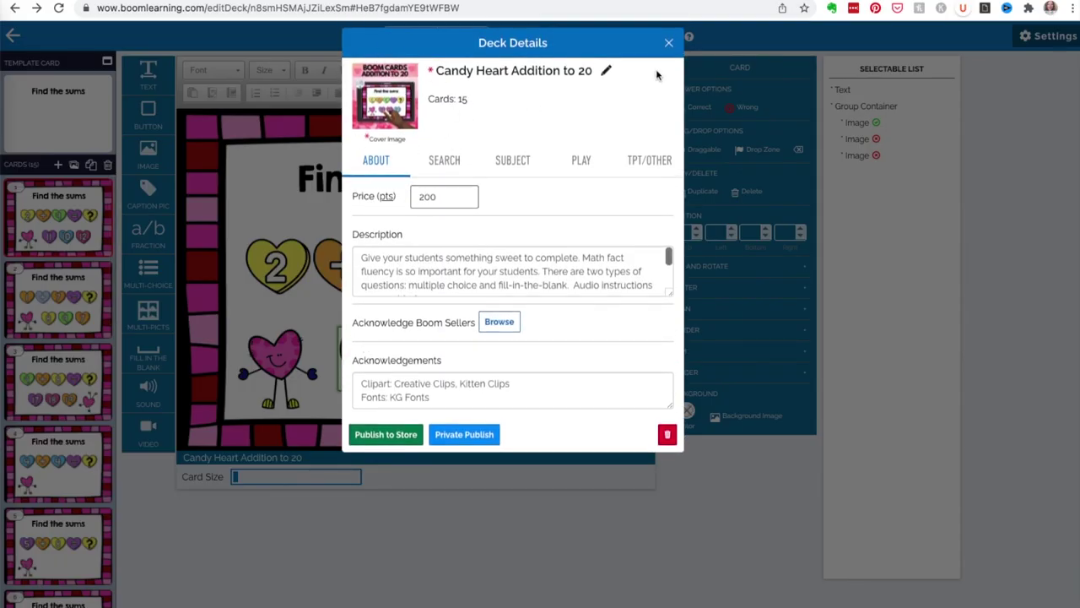
pyautogui.click(669, 42)
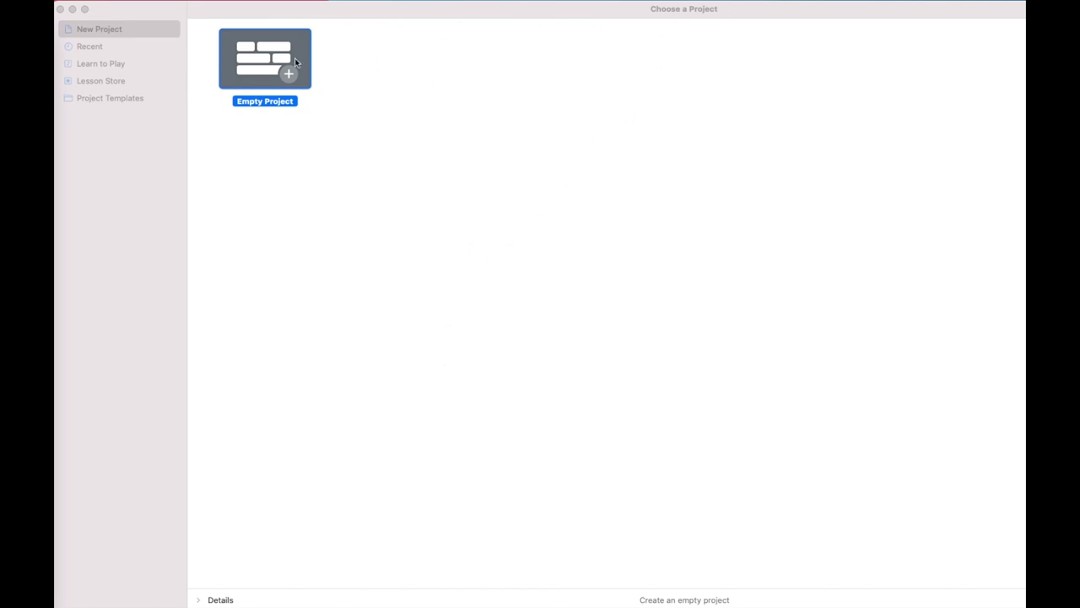
# In GarageBand, create an empty project with a microphone audio track and turn off the metronome and count-in.
pyautogui.click(267, 56)
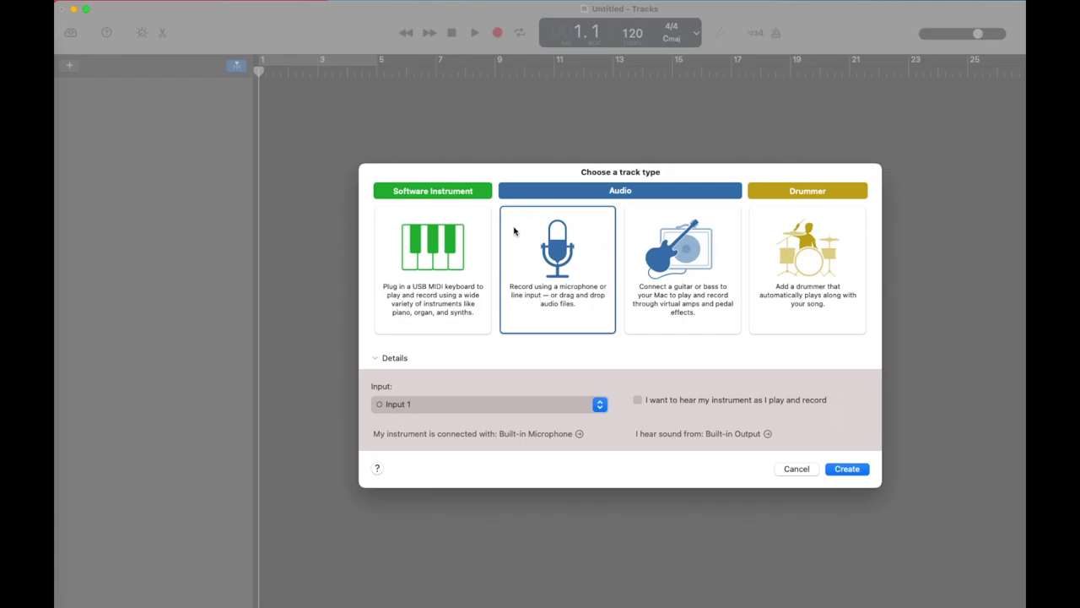
pyautogui.click(848, 469)
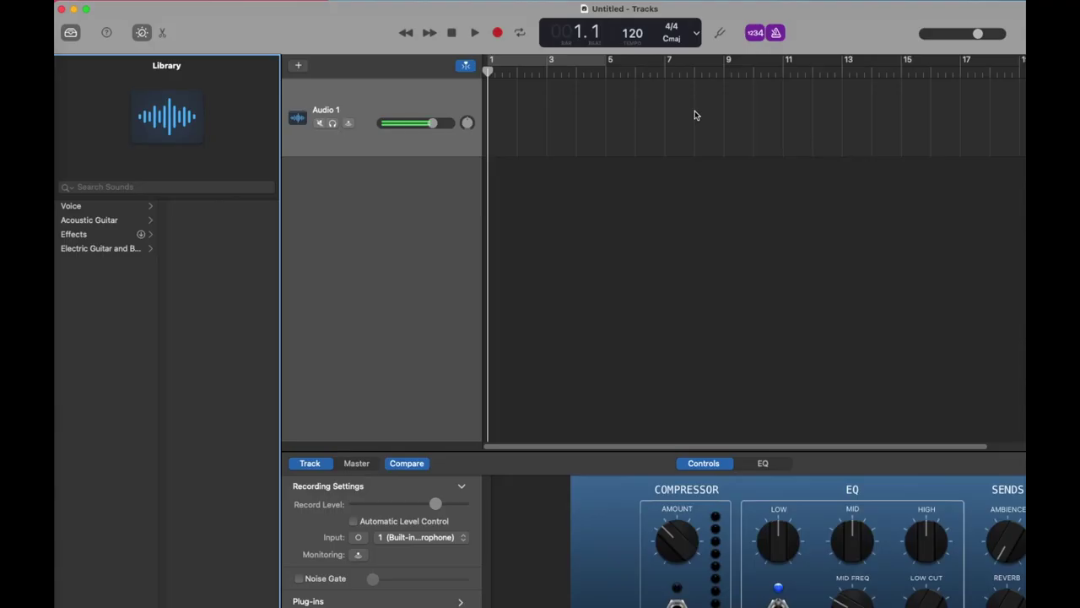
pyautogui.click(777, 35)
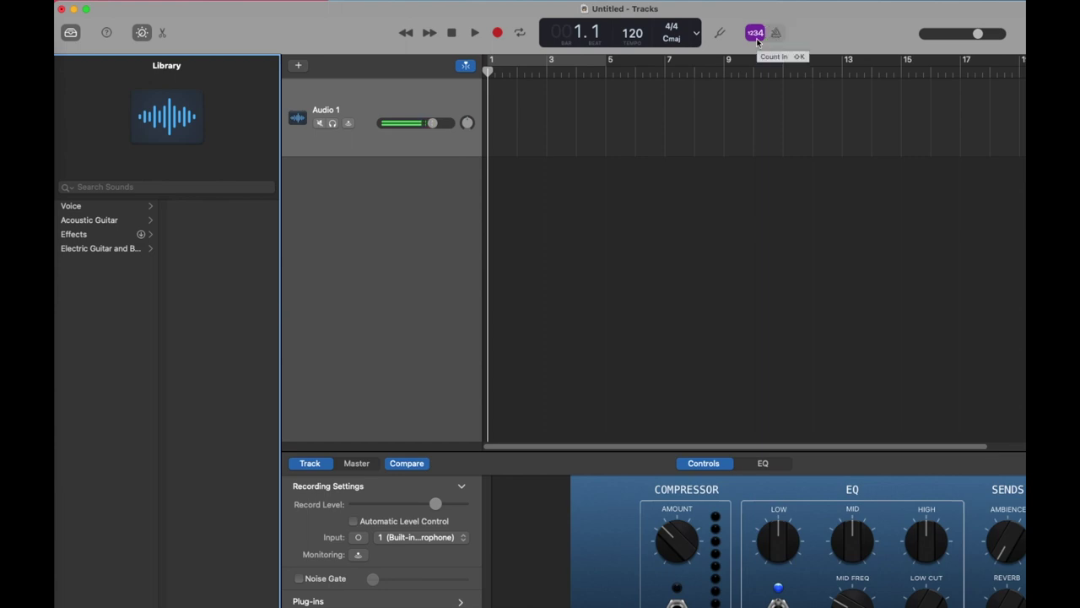
pyautogui.click(755, 33)
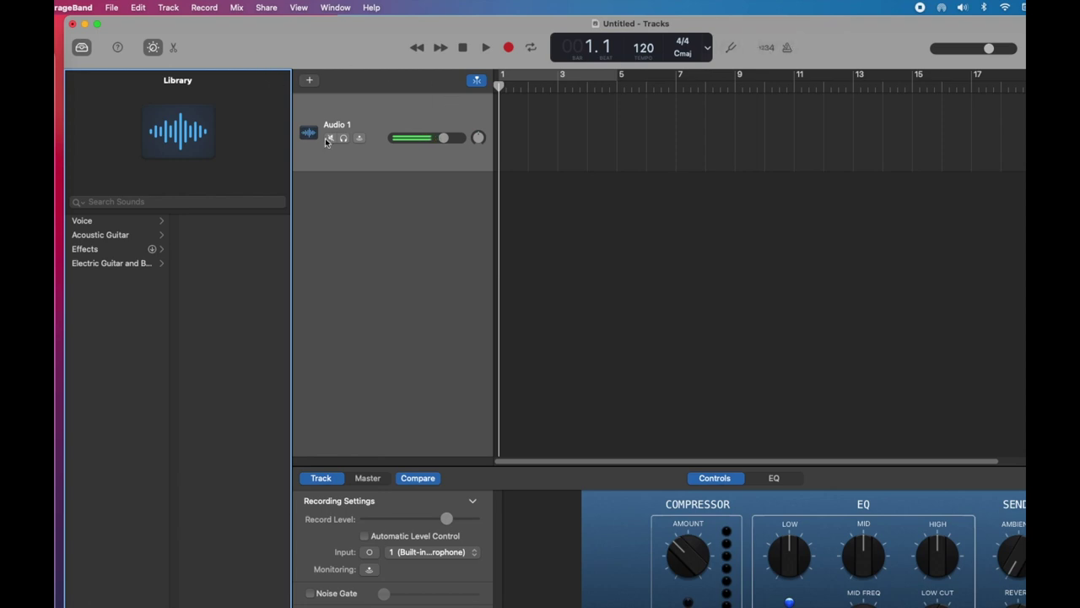
# Record the first spoken instruction and export it to Downloads as a high-quality MP3 named "Candy Heart find the sum".
pyautogui.click(509, 48)
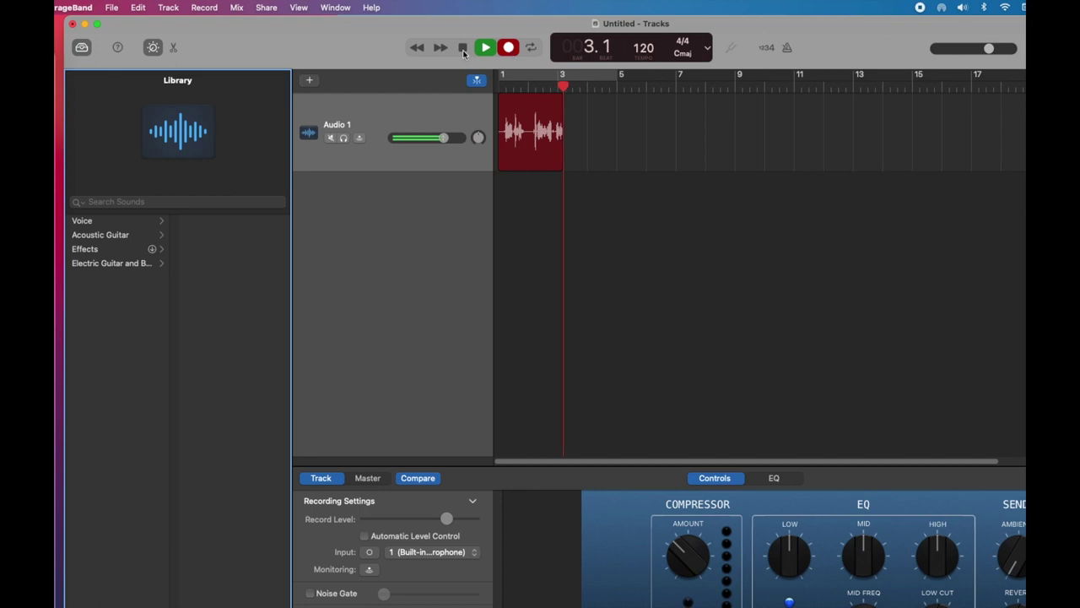
pyautogui.click(509, 48)
pyautogui.click(267, 7)
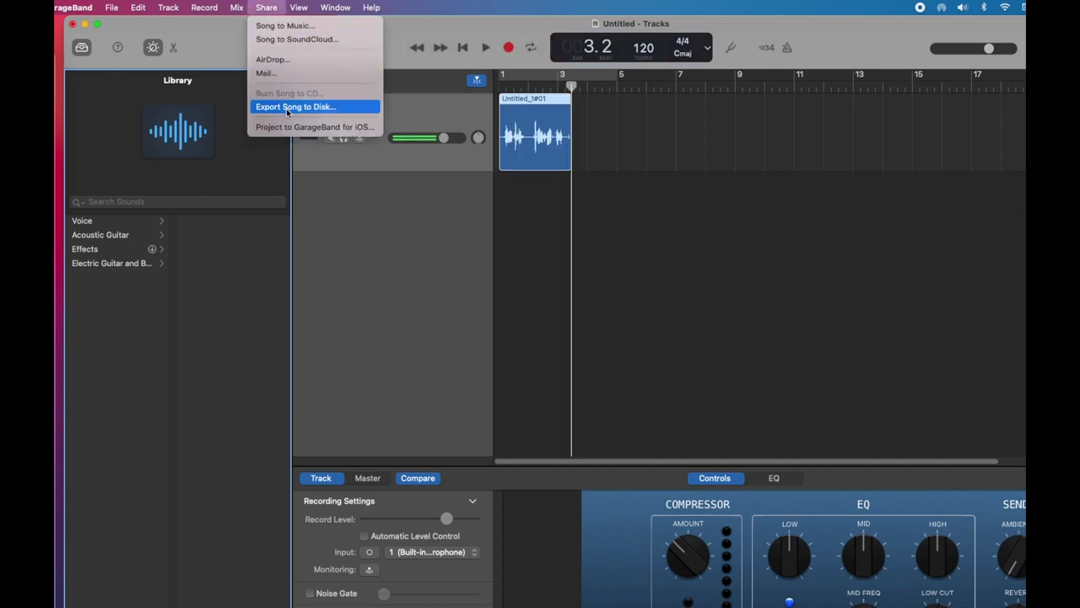
pyautogui.click(287, 107)
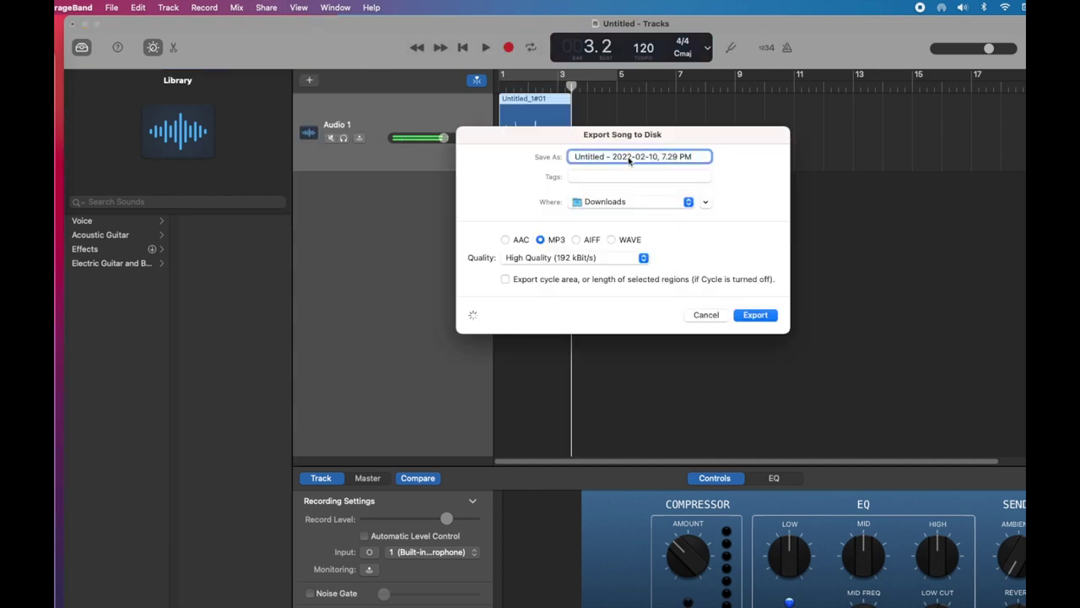
pyautogui.moveTo(694, 157); pyautogui.dragTo(572, 154)
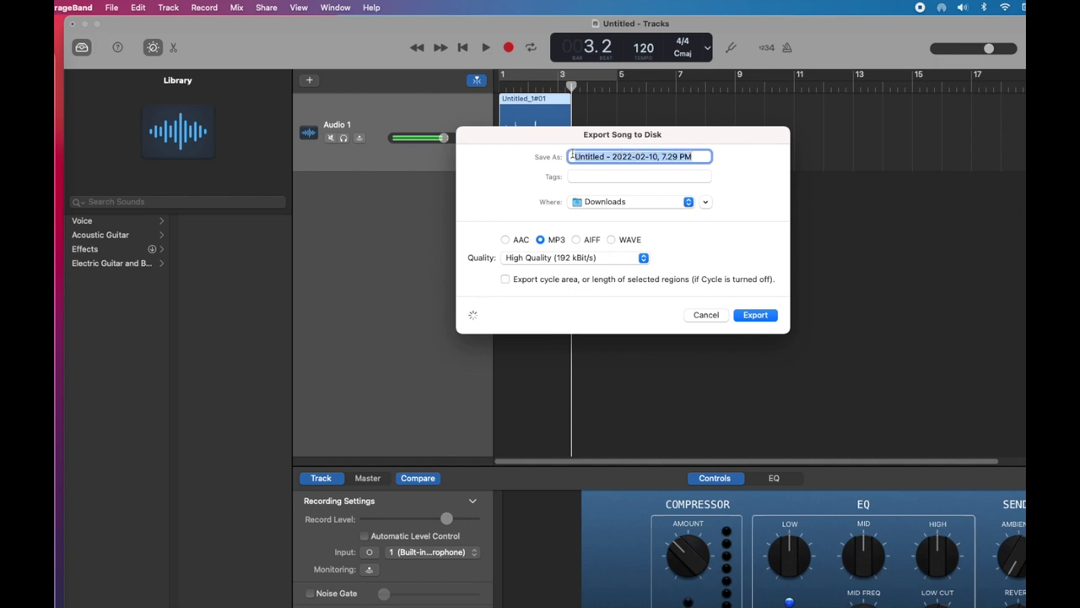
pyautogui.write('Canda')
pyautogui.press('BackSpace')
pyautogui.write('y heart ')
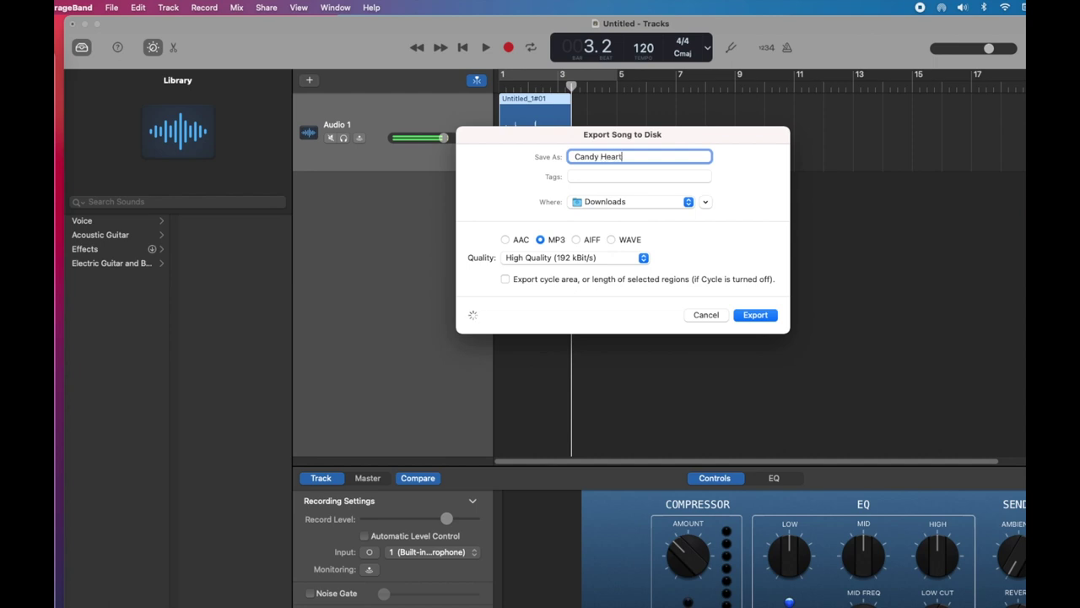
pyautogui.write('find the sum')
pyautogui.click(746, 316)
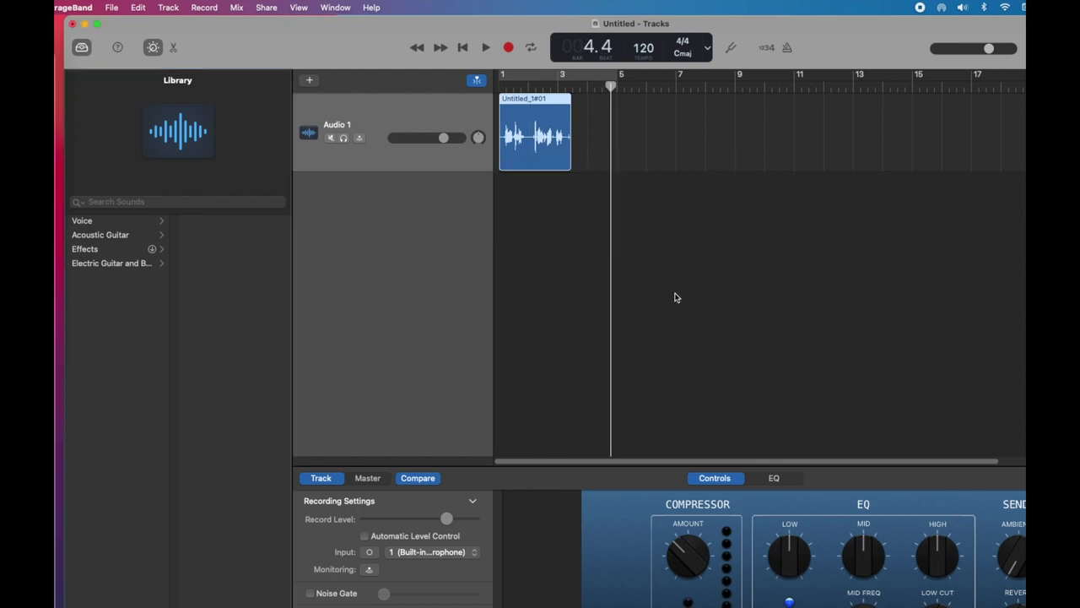
# Record a second instruction over the first from the start and export it as an MP3 named "Candy Heart Find the sum fill-in".
pyautogui.click(462, 47)
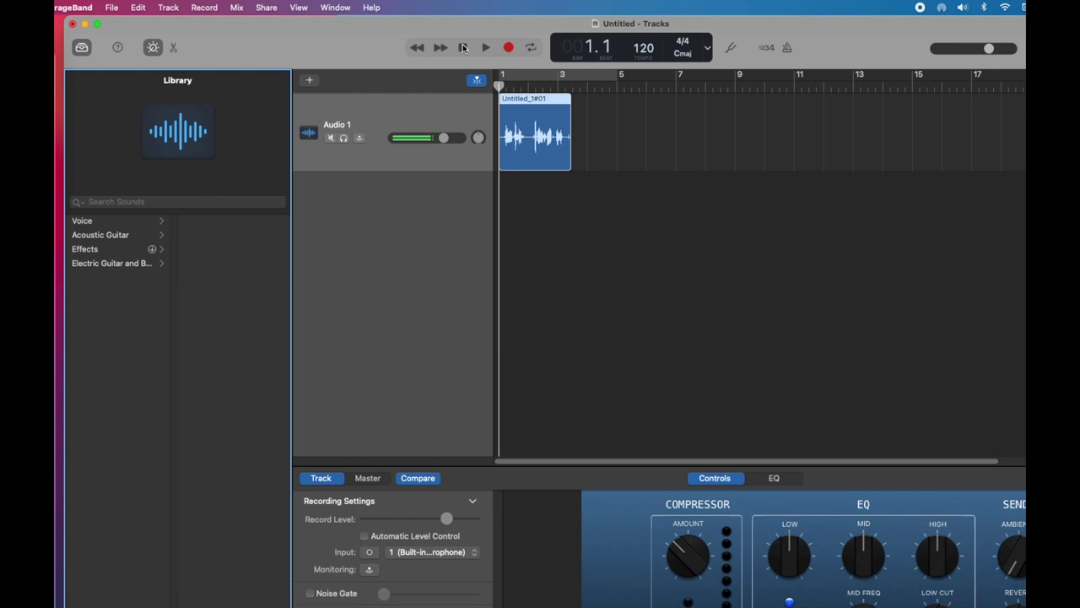
pyautogui.click(509, 48)
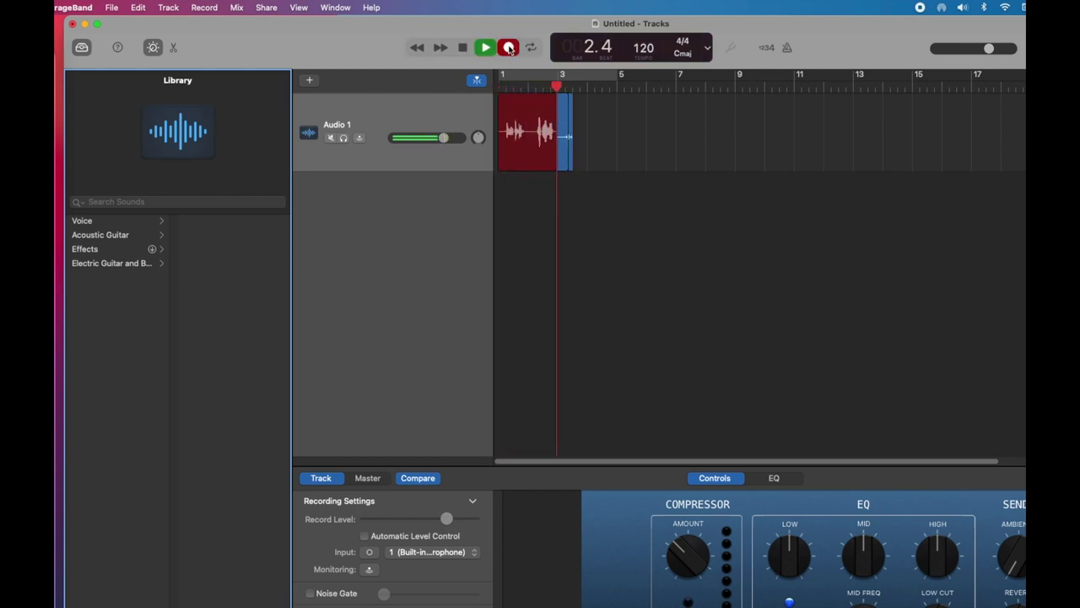
pyautogui.click(463, 49)
pyautogui.click(266, 7)
pyautogui.click(289, 107)
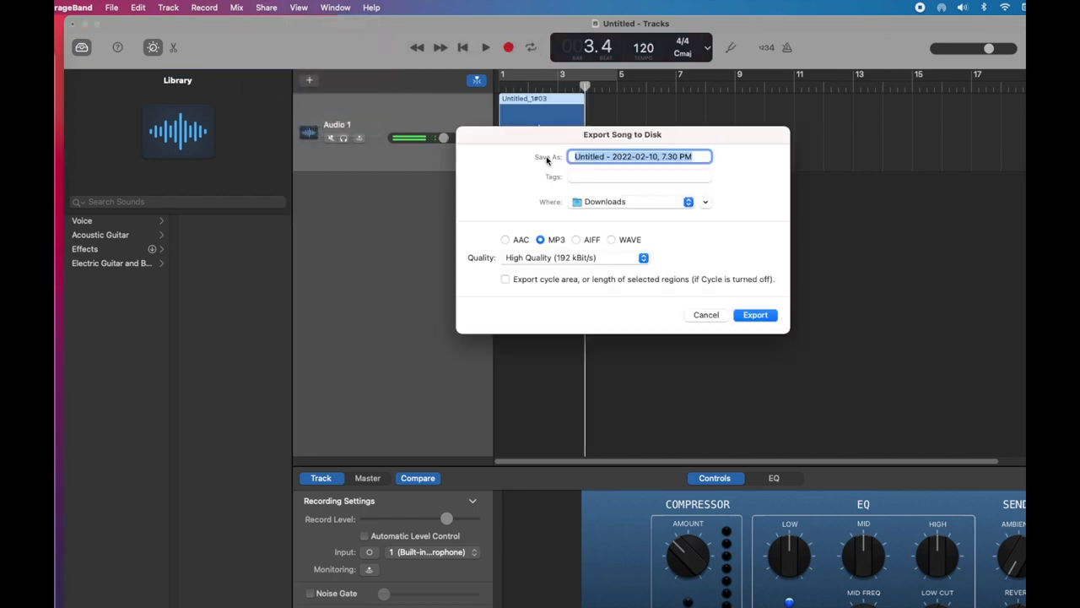
pyautogui.write('Candy Heart Find the sum fill-in')
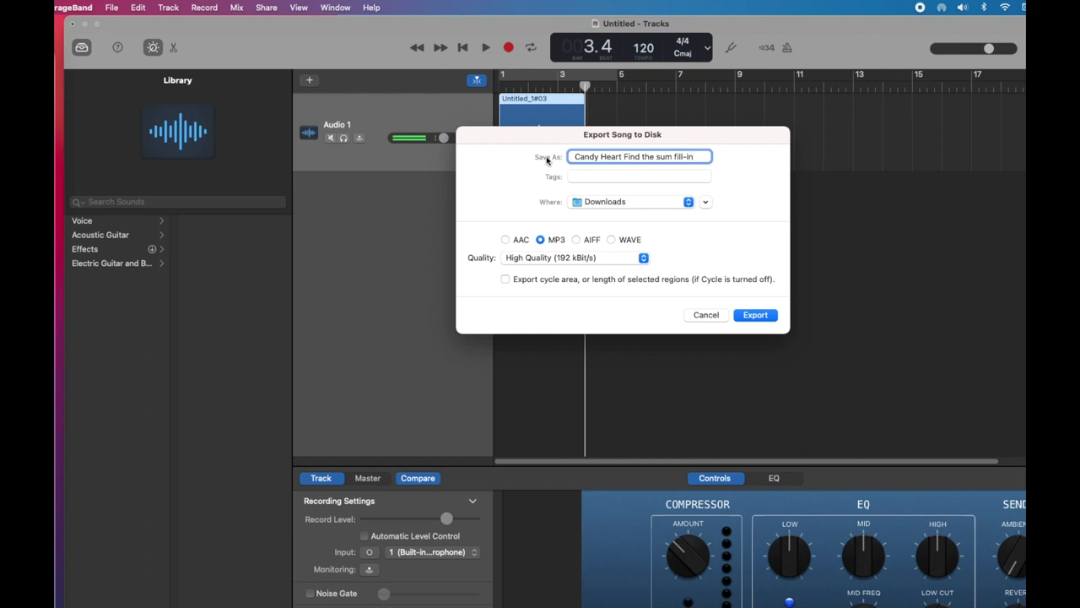
pyautogui.click(746, 315)
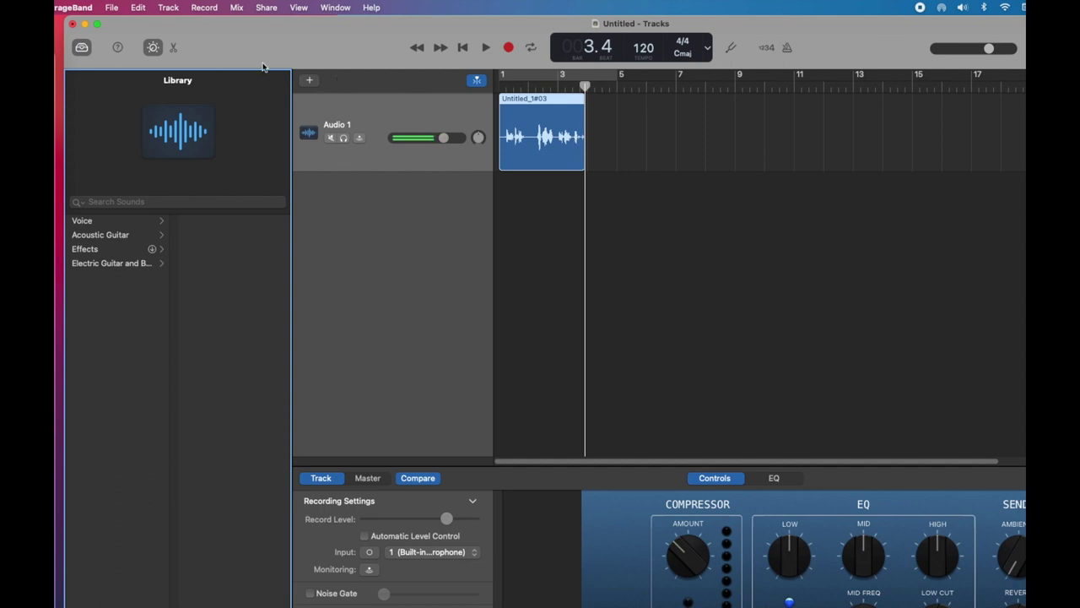
# Close the audio project, quit GarageBand and return to the Boom Cards deck in Chrome.
pyautogui.click(73, 24)
pyautogui.click(607, 278)
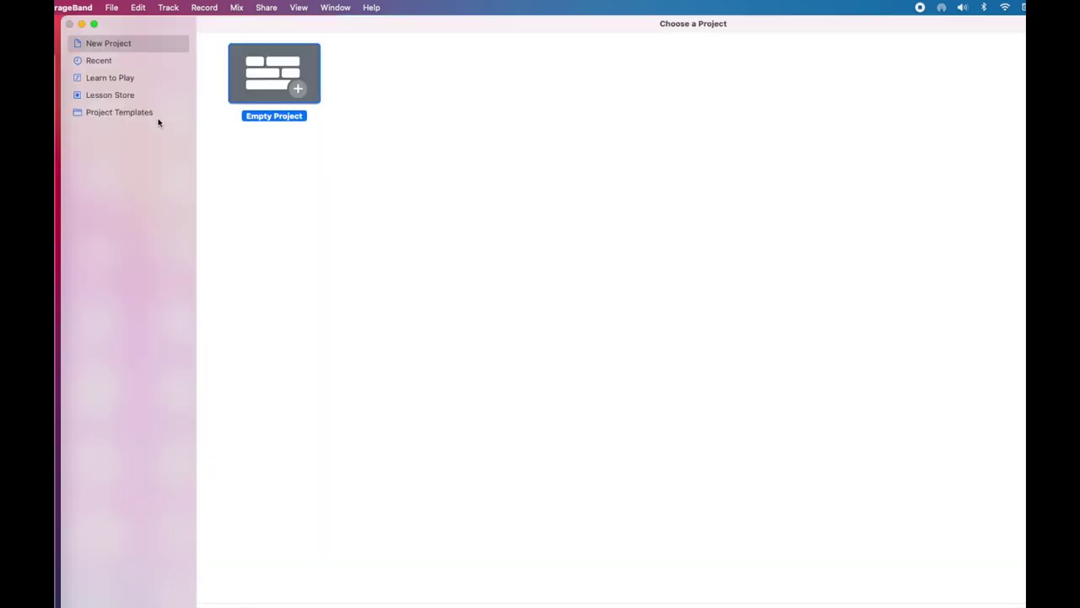
pyautogui.click(74, 8)
pyautogui.click(77, 208)
pyautogui.click(91, 597)
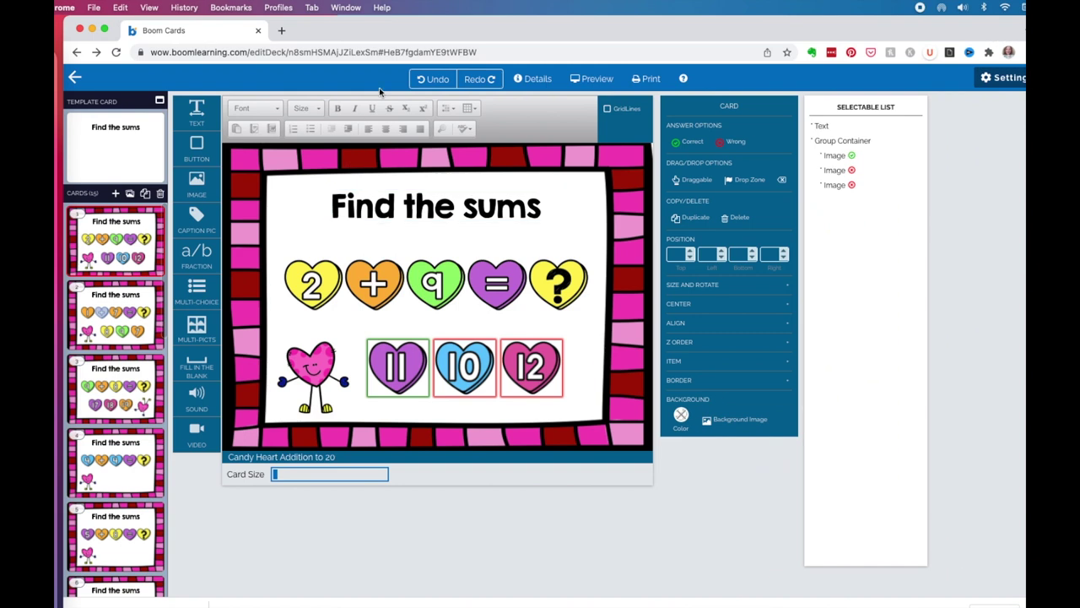
# On the template card, change the heading to "Find the sum", centre it horizontally, and place a sound item just before it.
pyautogui.click(151, 169)
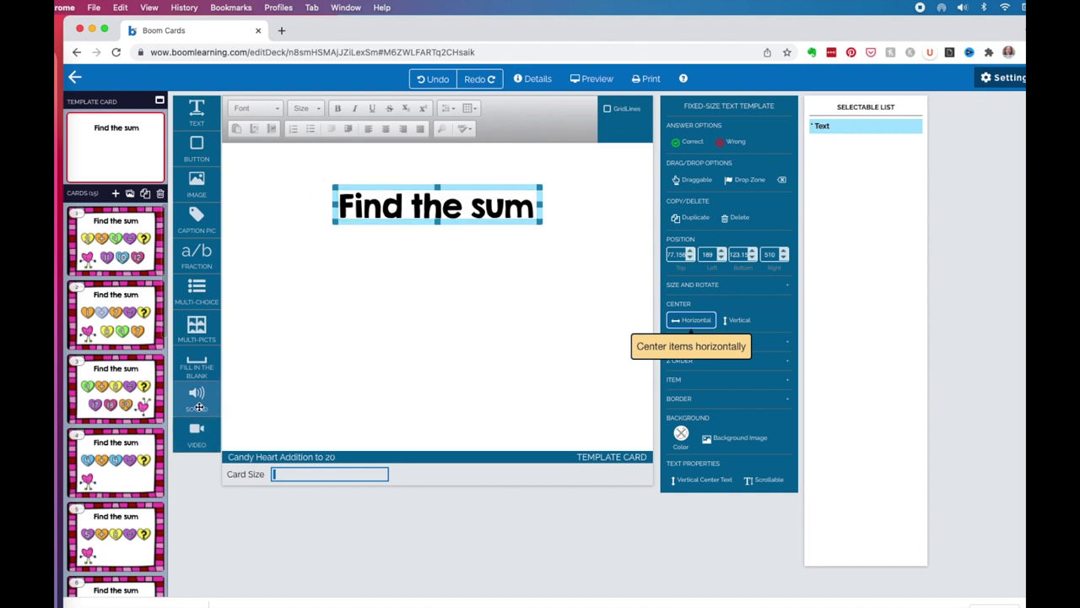
pyautogui.moveTo(194, 405); pyautogui.dragTo(311, 209)
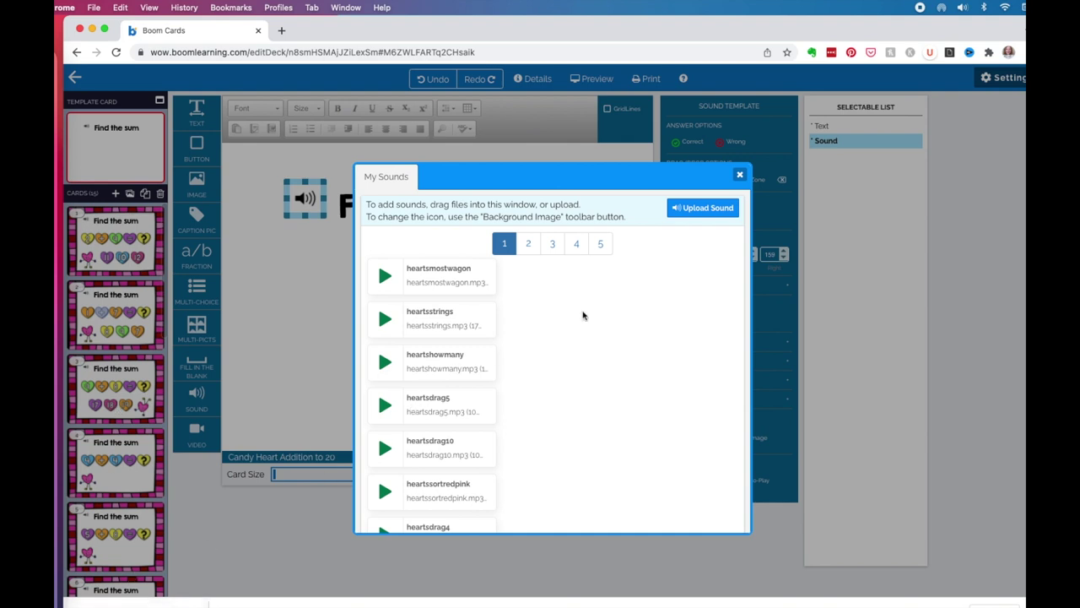
# Upload the two Candy Heart MP3s from Downloads and assign the "find the sum" recording to the template card's sound item.
pyautogui.click(694, 209)
pyautogui.moveTo(846, 289); pyautogui.dragTo(848, 359)
pyautogui.click(762, 327)
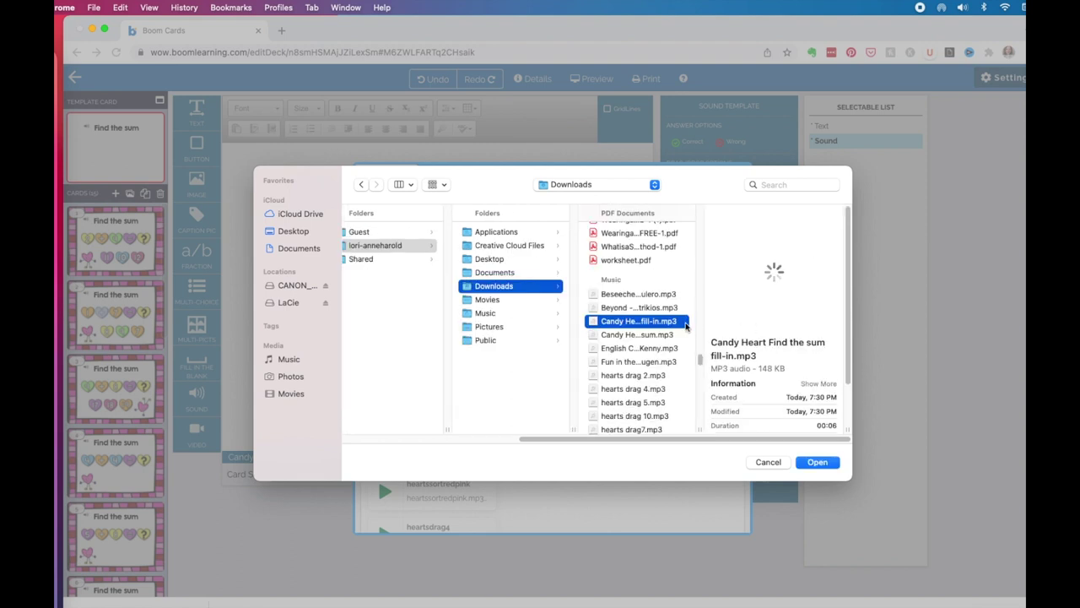
pyautogui.keyDown('shift'); pyautogui.click(616, 338); pyautogui.keyUp('shift')
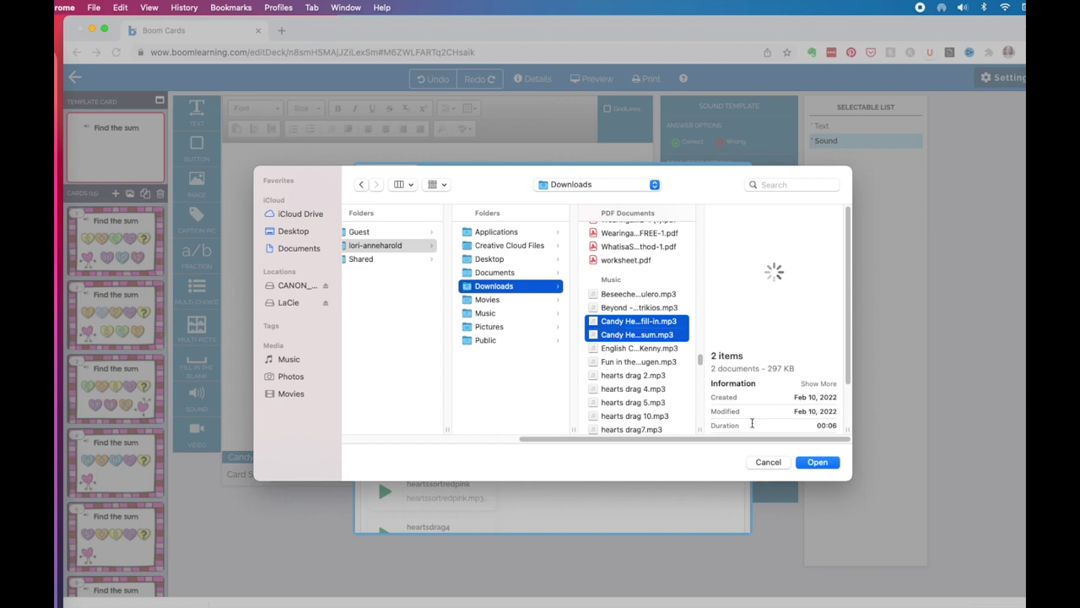
pyautogui.click(810, 464)
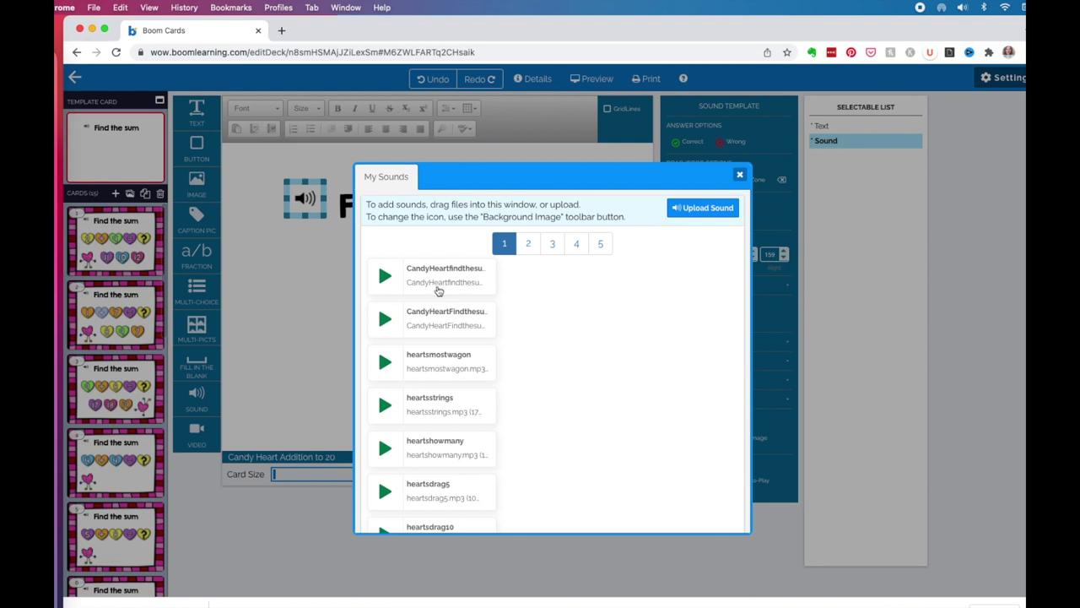
pyautogui.click(438, 287)
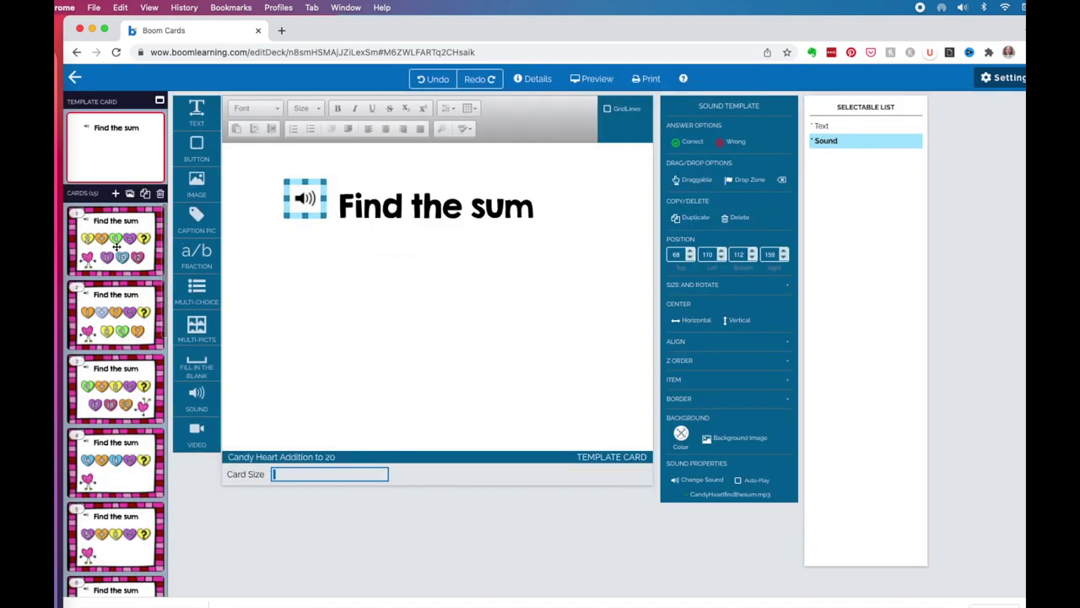
# Change the sound on card 12 (7 + 7) to the Candy Heart "Find the sum fill-in" recording.
pyautogui.scroll(-10, 117, 246)
pyautogui.scroll(-10, 116, 247)
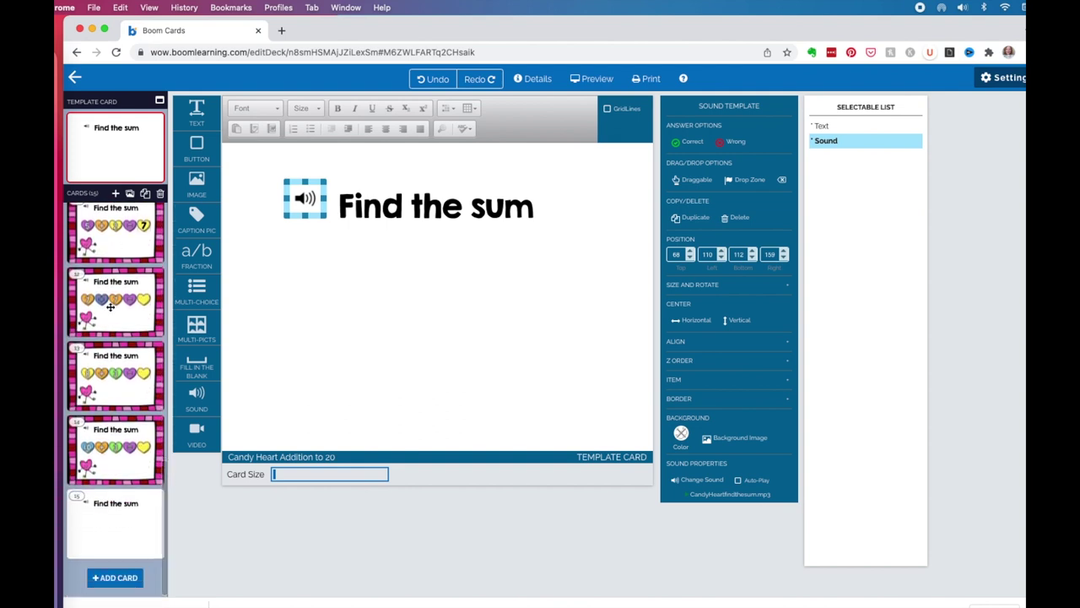
pyautogui.click(111, 306)
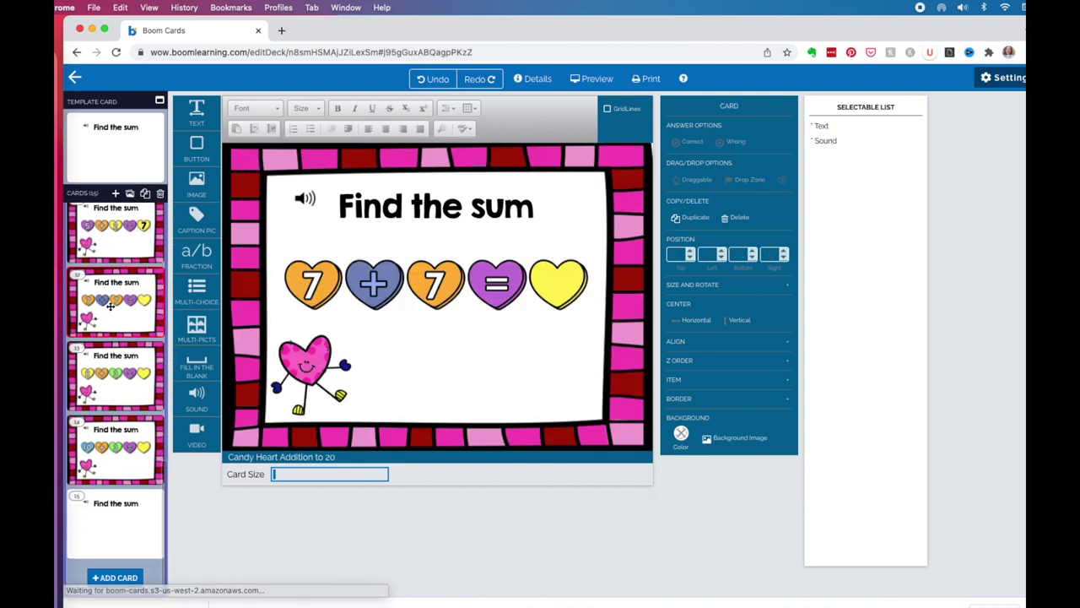
pyautogui.click(305, 199)
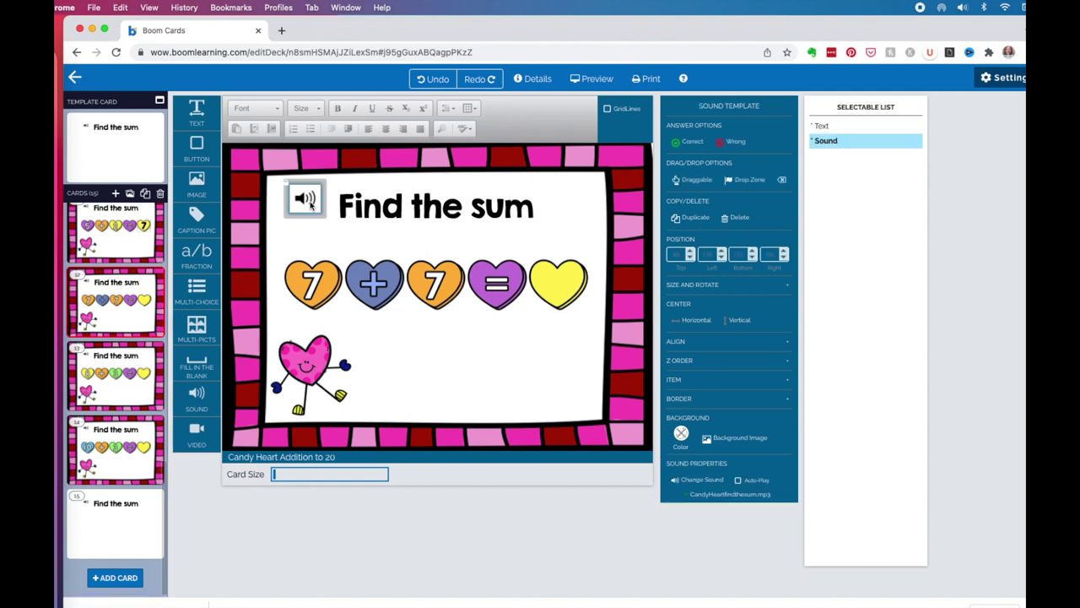
pyautogui.click(706, 479)
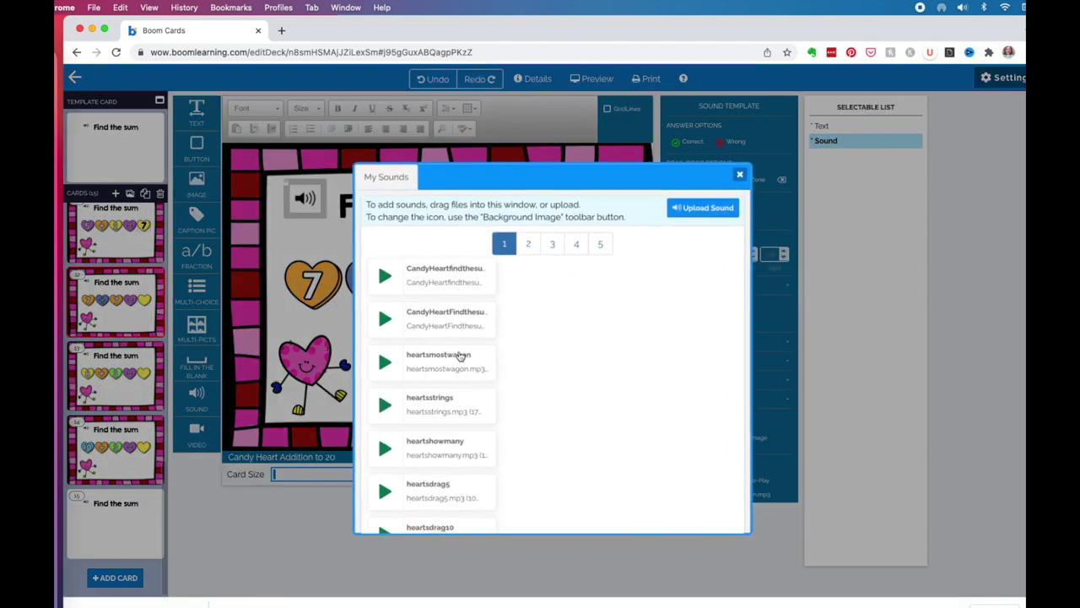
pyautogui.click(451, 329)
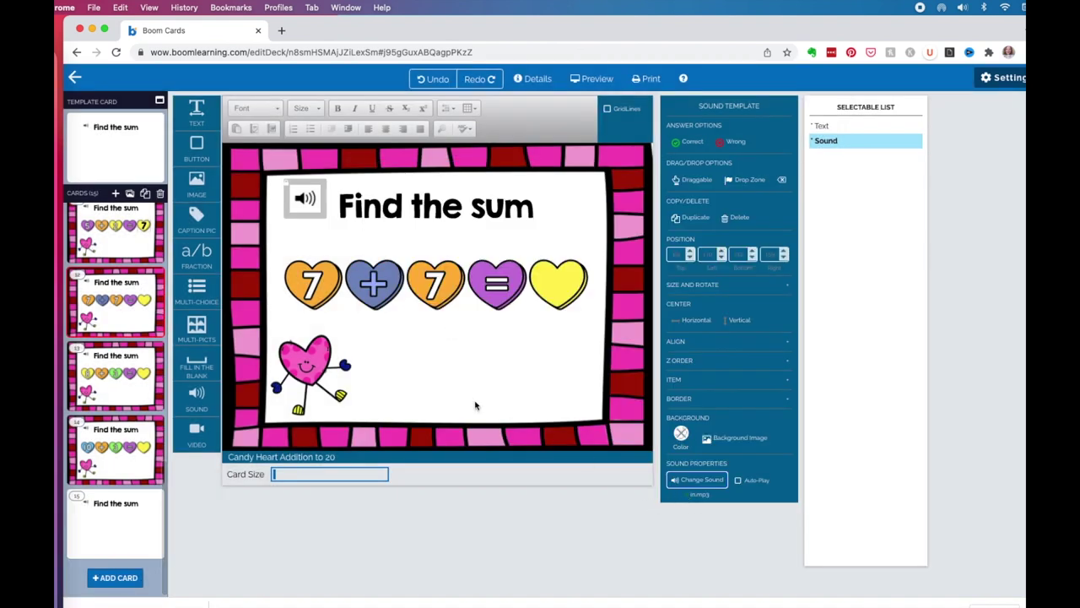
# Replace the sound on cards 13 (8 + 3) and 14 (10 + 3) with the fill-in recording.
pyautogui.click(110, 386)
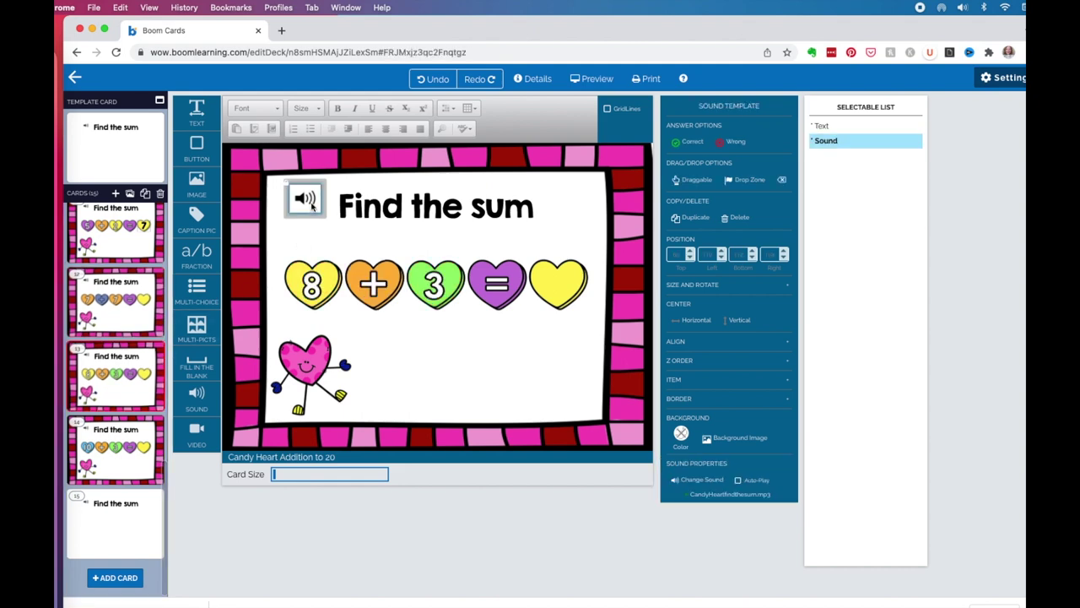
pyautogui.click(701, 479)
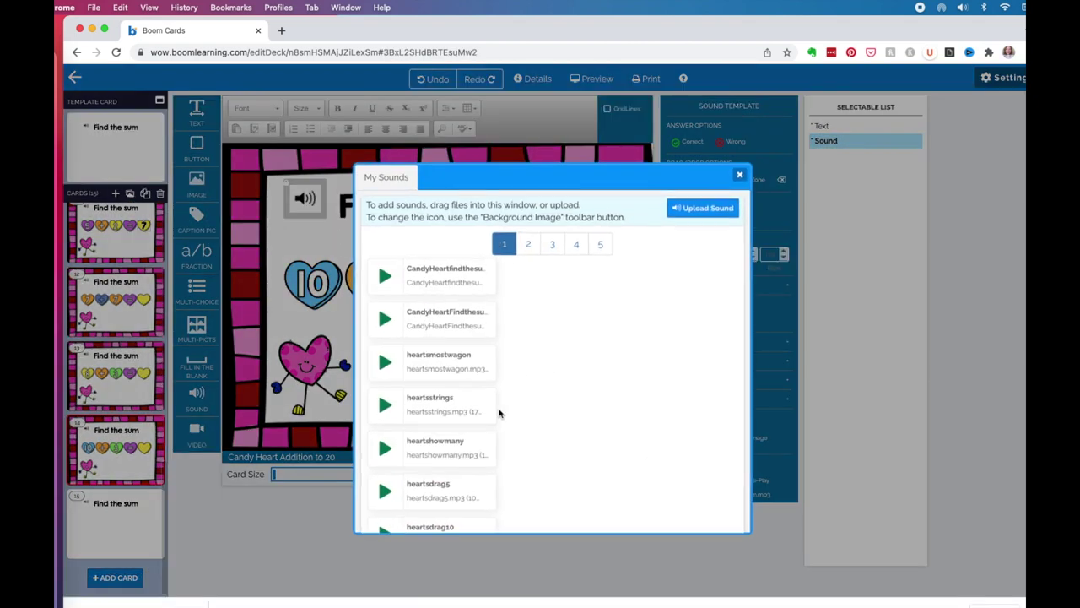
pyautogui.click(451, 315)
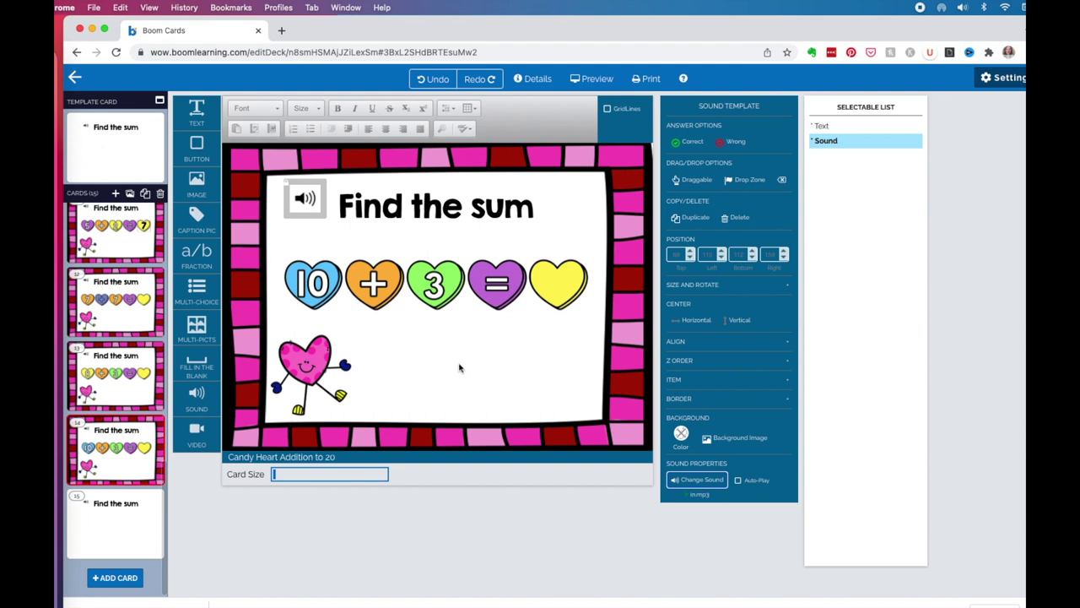
# Switch the sound item on the blank card 15 to the fill-in recording.
pyautogui.click(119, 536)
pyautogui.click(309, 201)
pyautogui.click(695, 482)
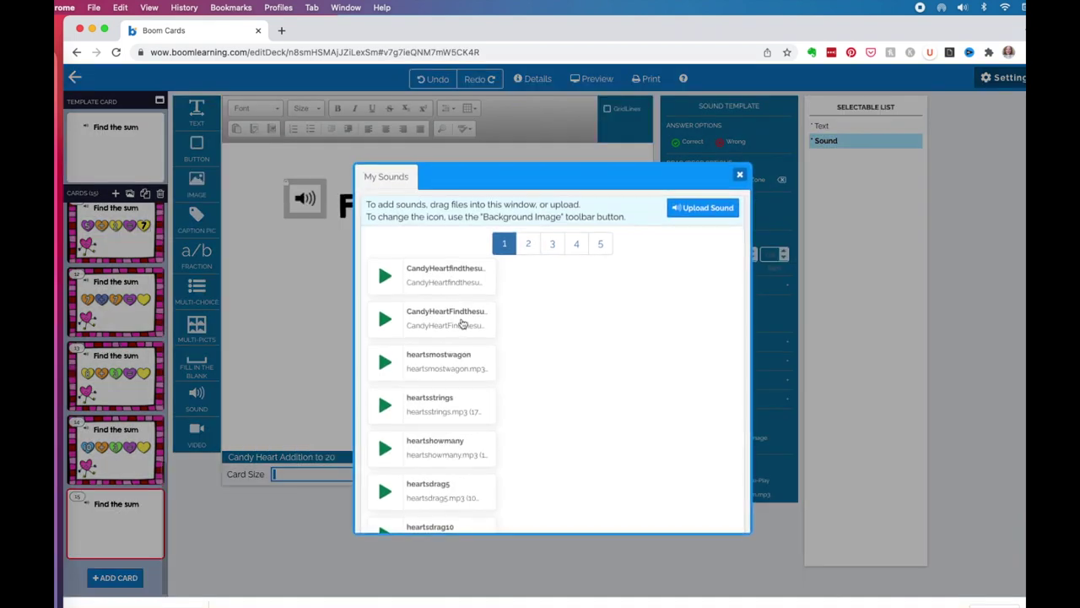
pyautogui.click(462, 323)
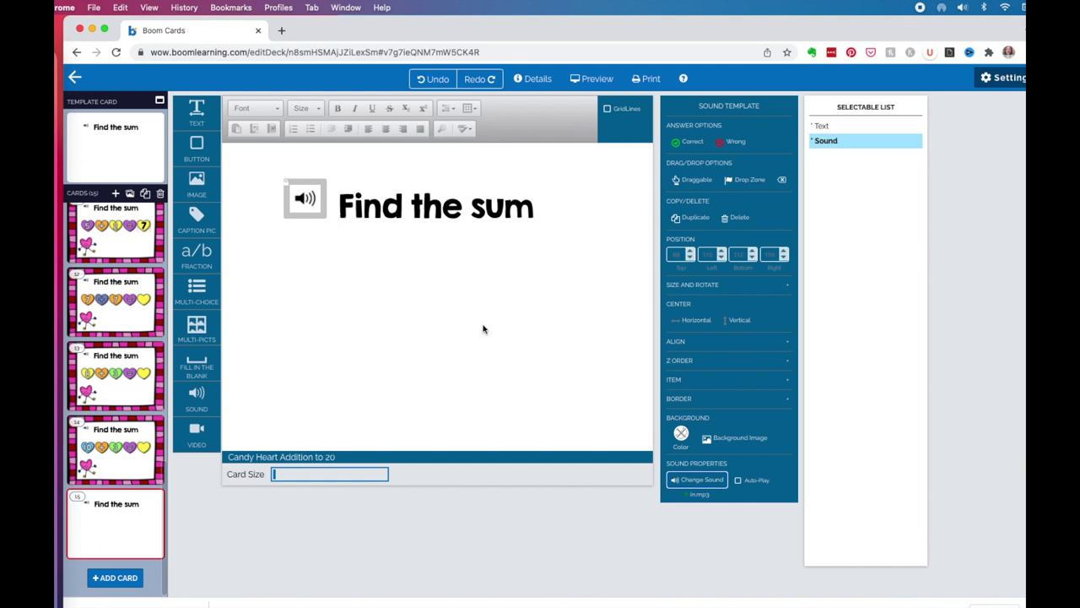
# Exit to the deck list, reopen the Candy Heart Addition to 20 deck and open its details.
pyautogui.click(76, 78)
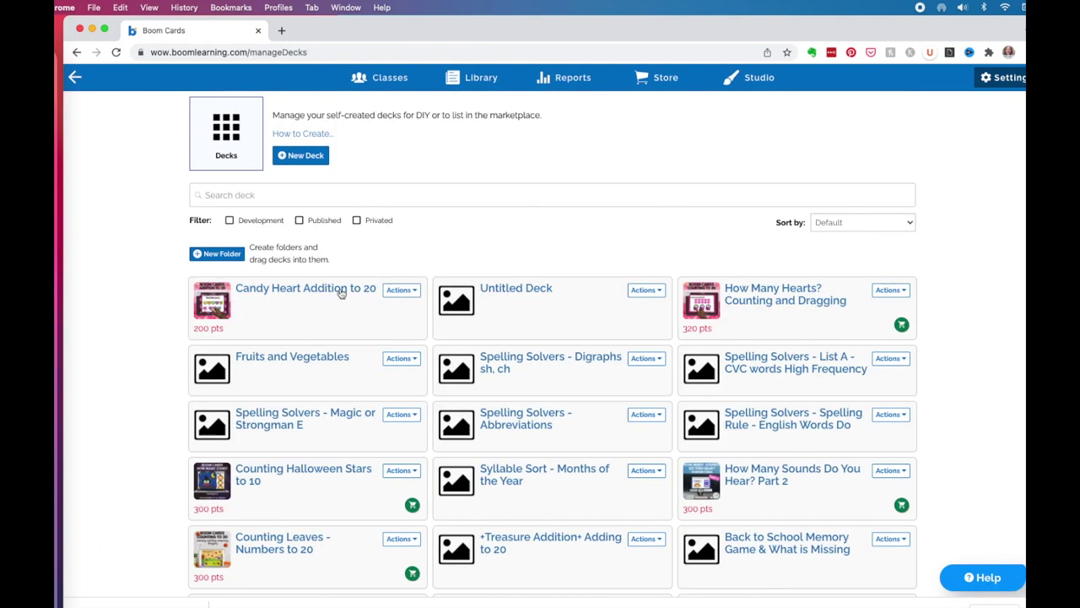
pyautogui.click(273, 316)
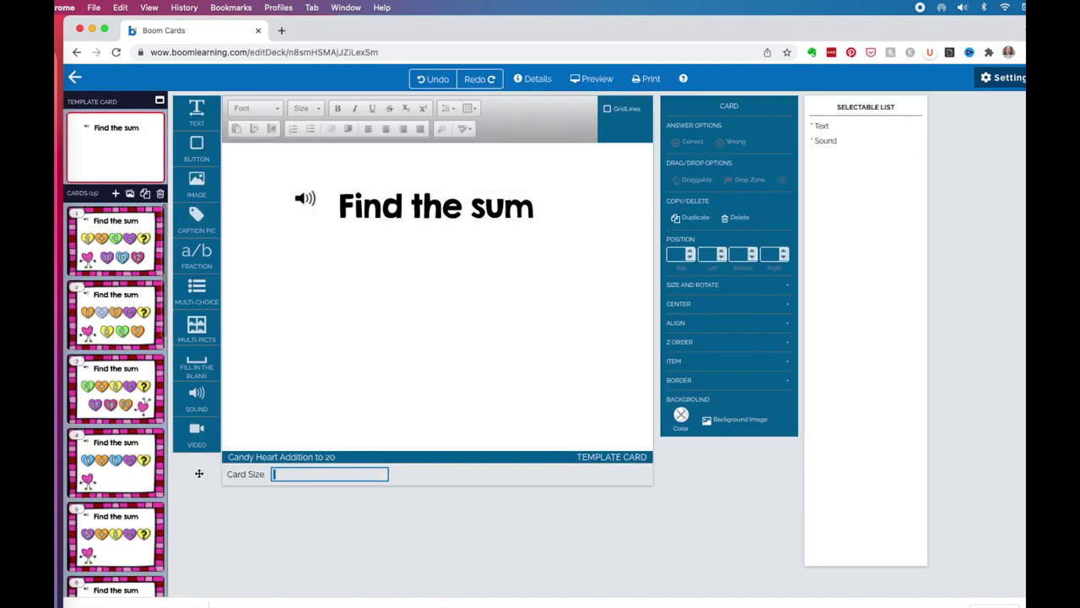
pyautogui.click(529, 79)
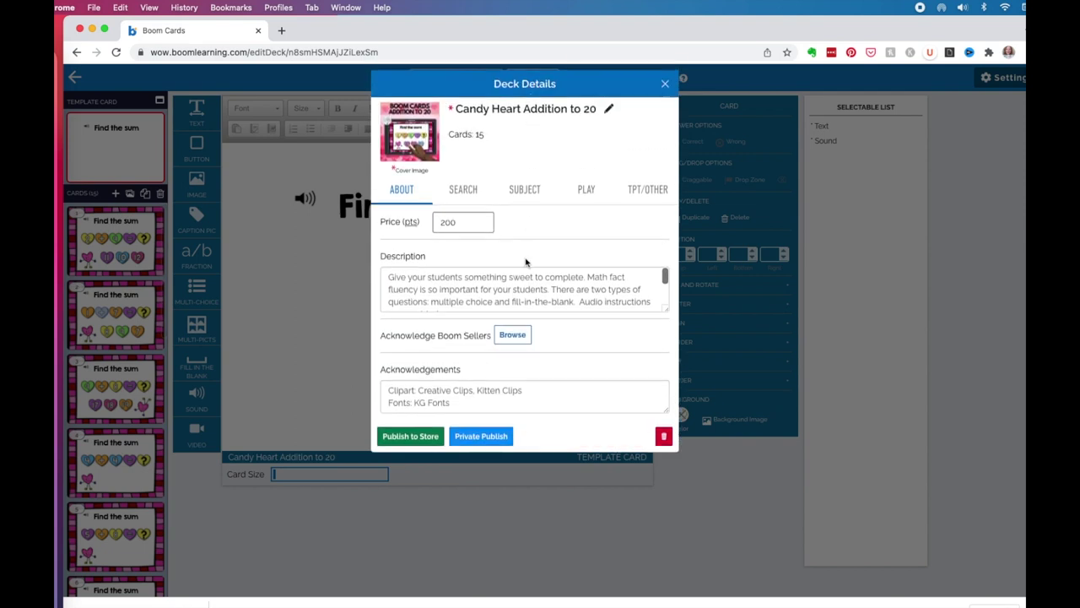